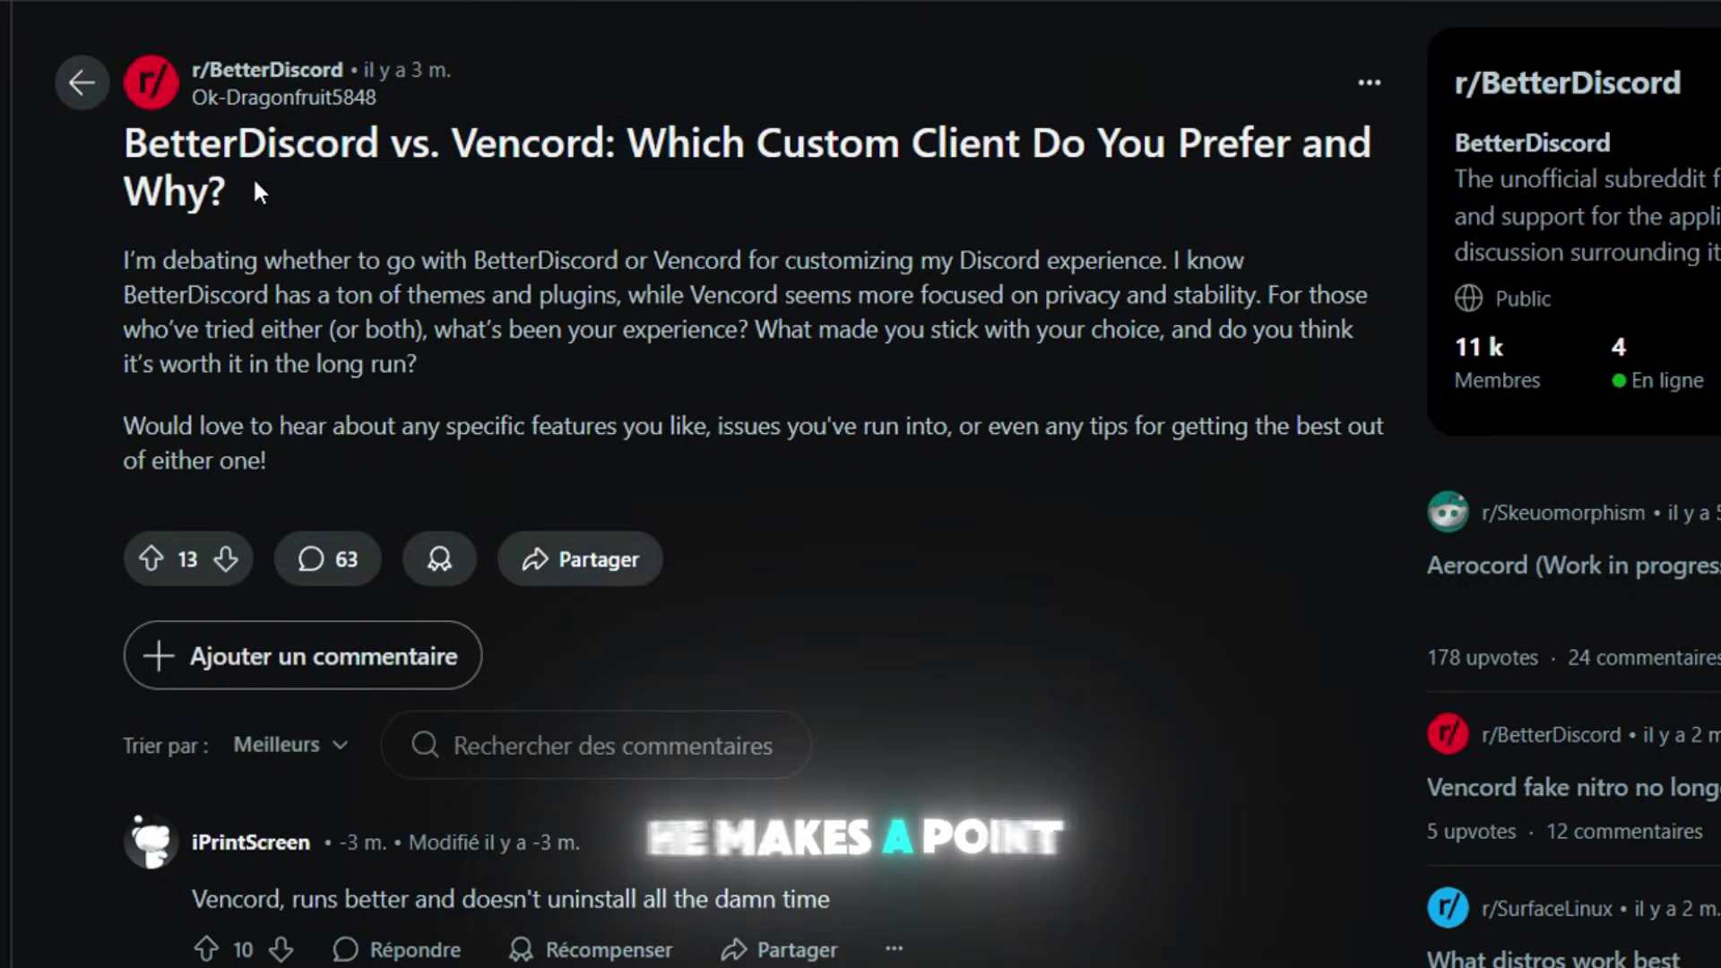
# Step: Read the Reddit post title comparing BetterDiscord and Vencord as custom clients
pyautogui.moveTo(125, 143); pyautogui.dragTo(438, 146)
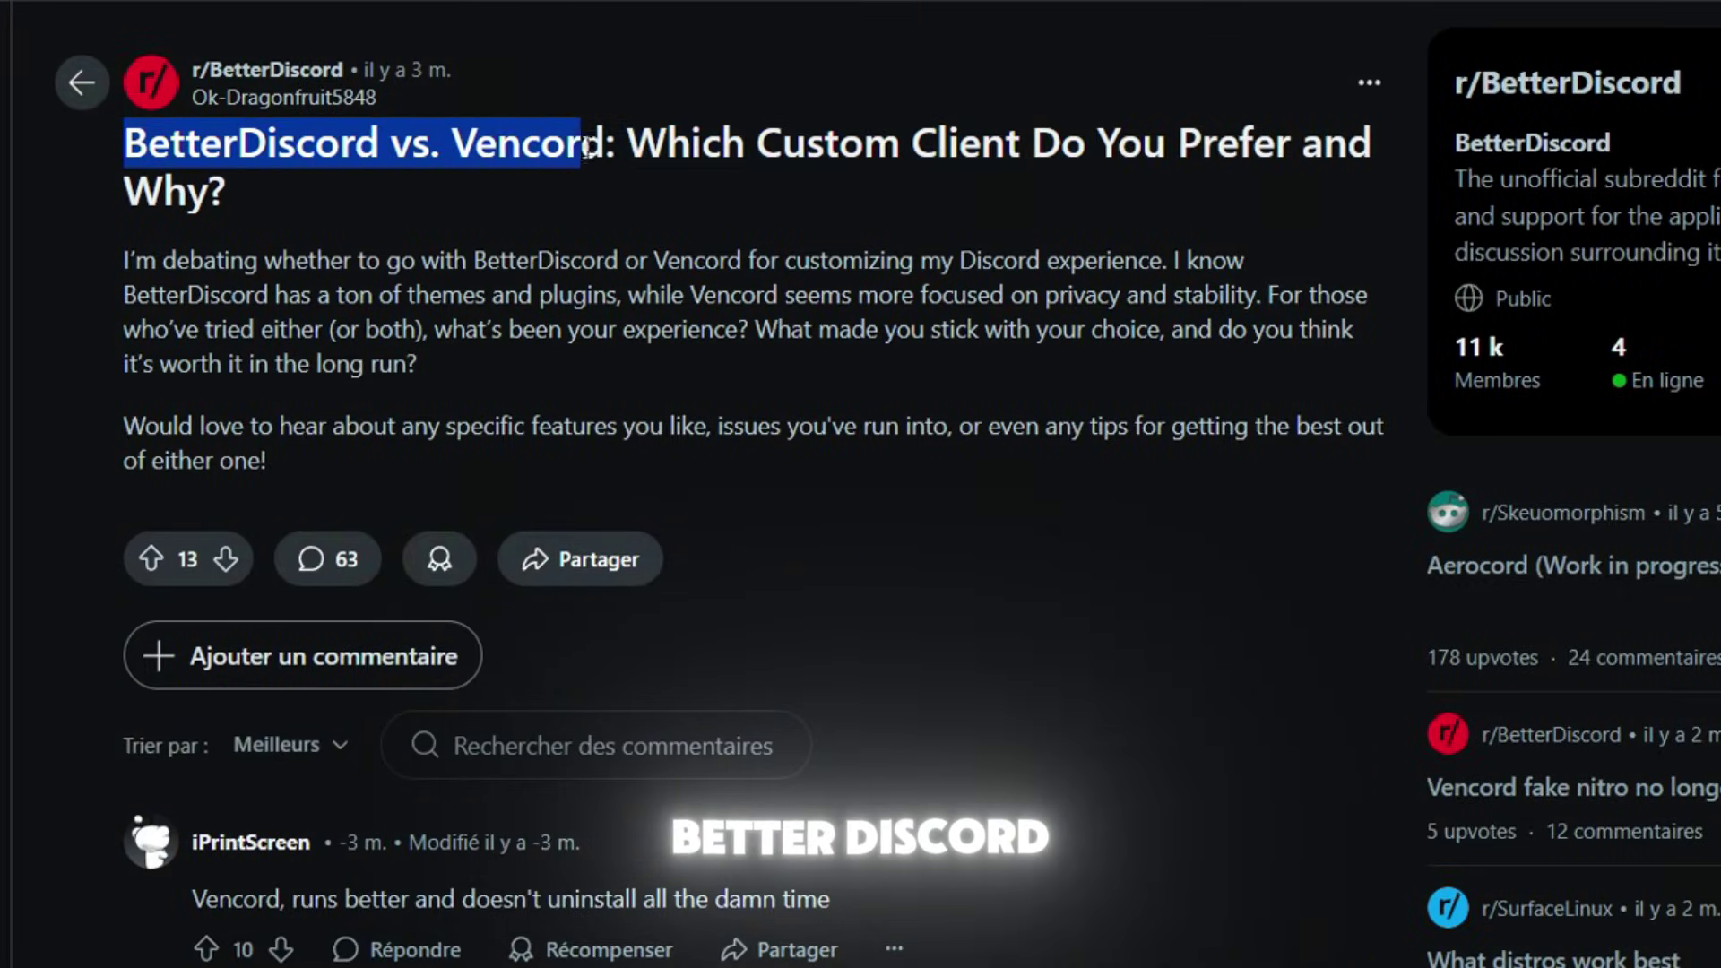
pyautogui.moveTo(587, 146); pyautogui.dragTo(1363, 143)
pyautogui.click(1190, 176)
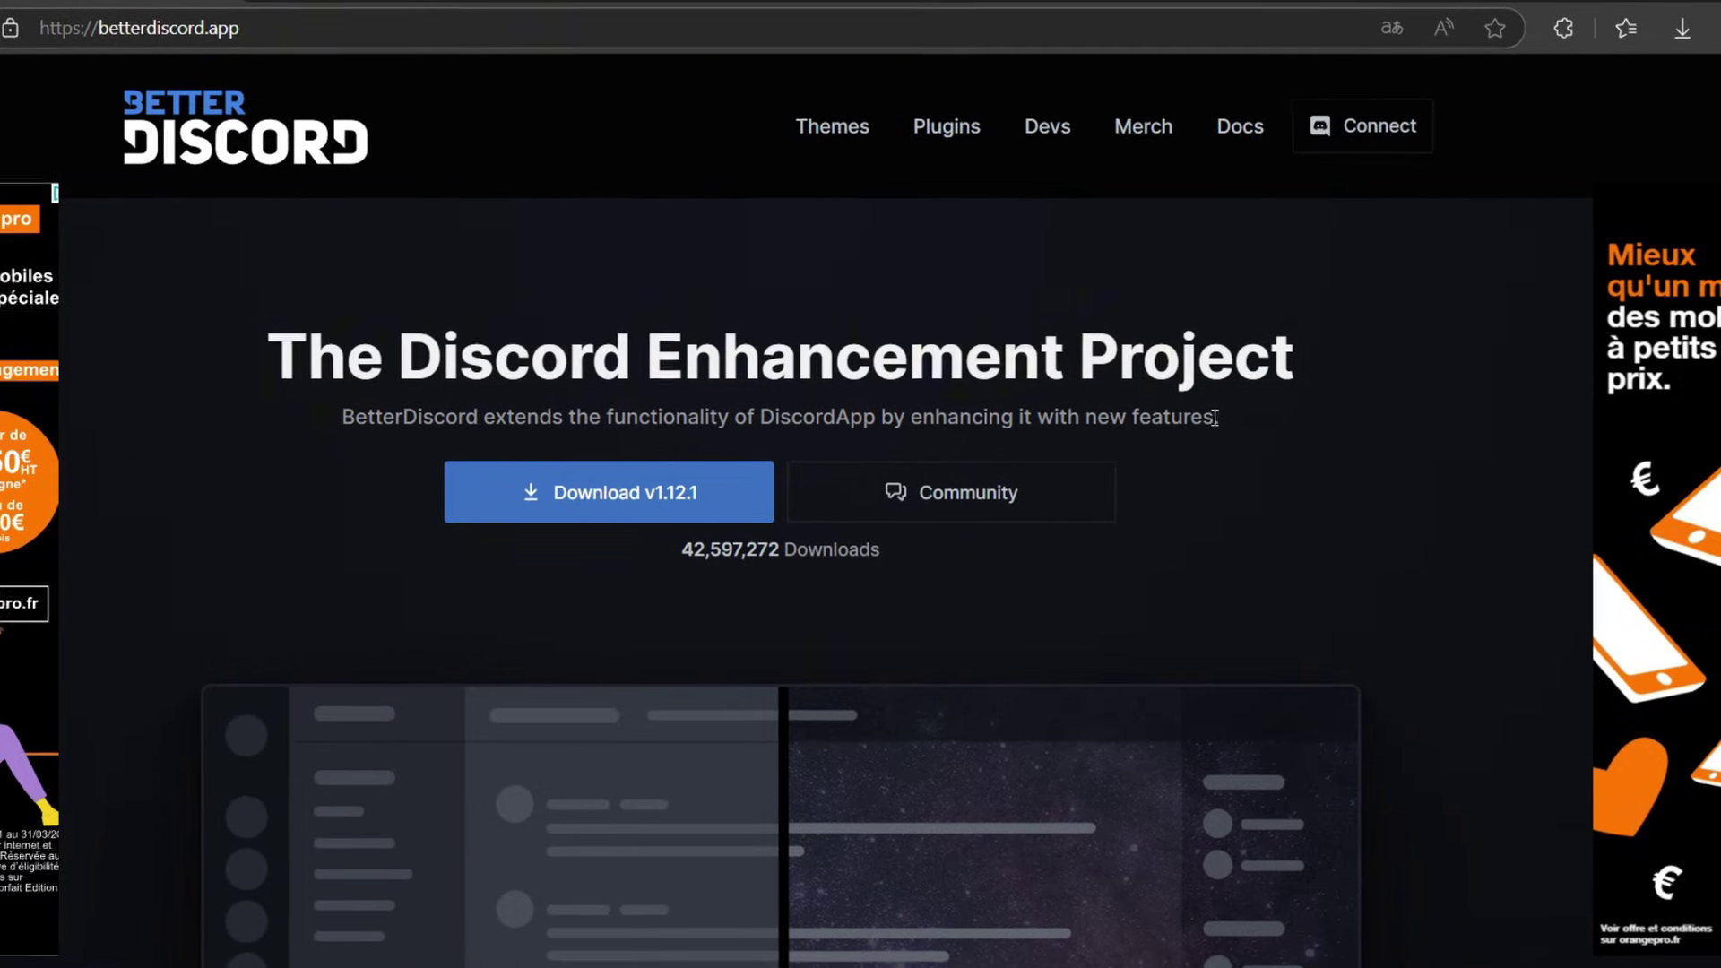
# Step: Look through the home pages of betterdiscord.app and vencord.dev
pyautogui.scroll(-10, 1481, 470)
pyautogui.scroll(-20, 1545, 444)
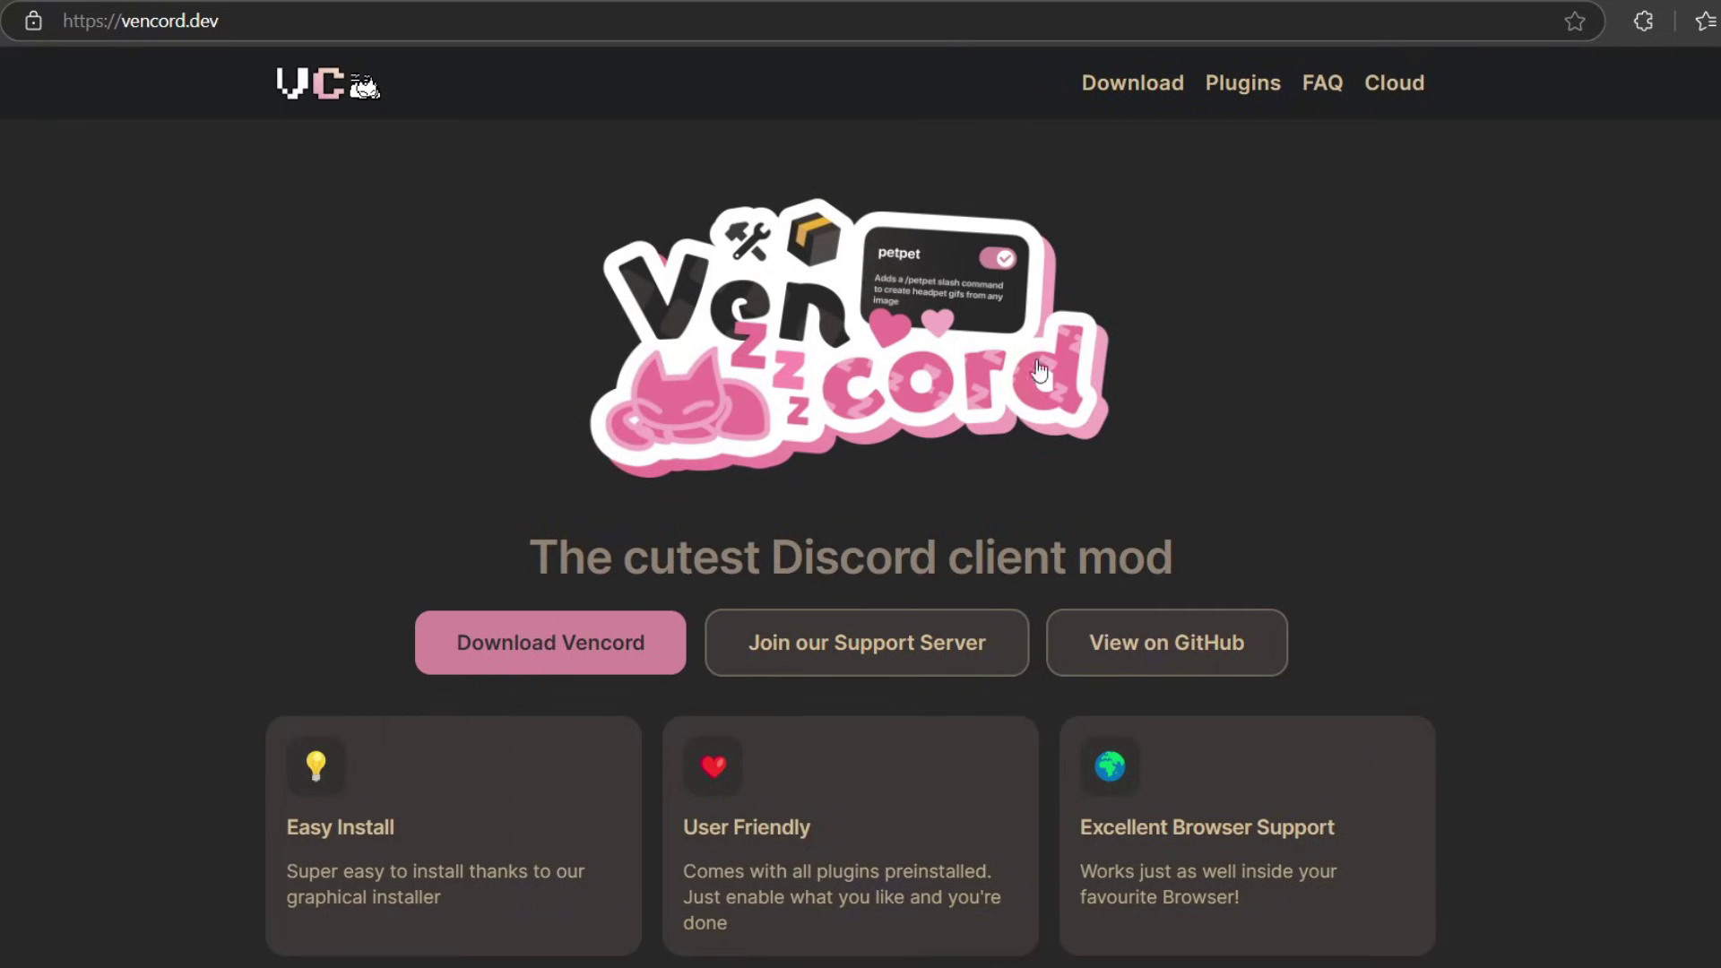
pyautogui.scroll(-4, 1621, 378)
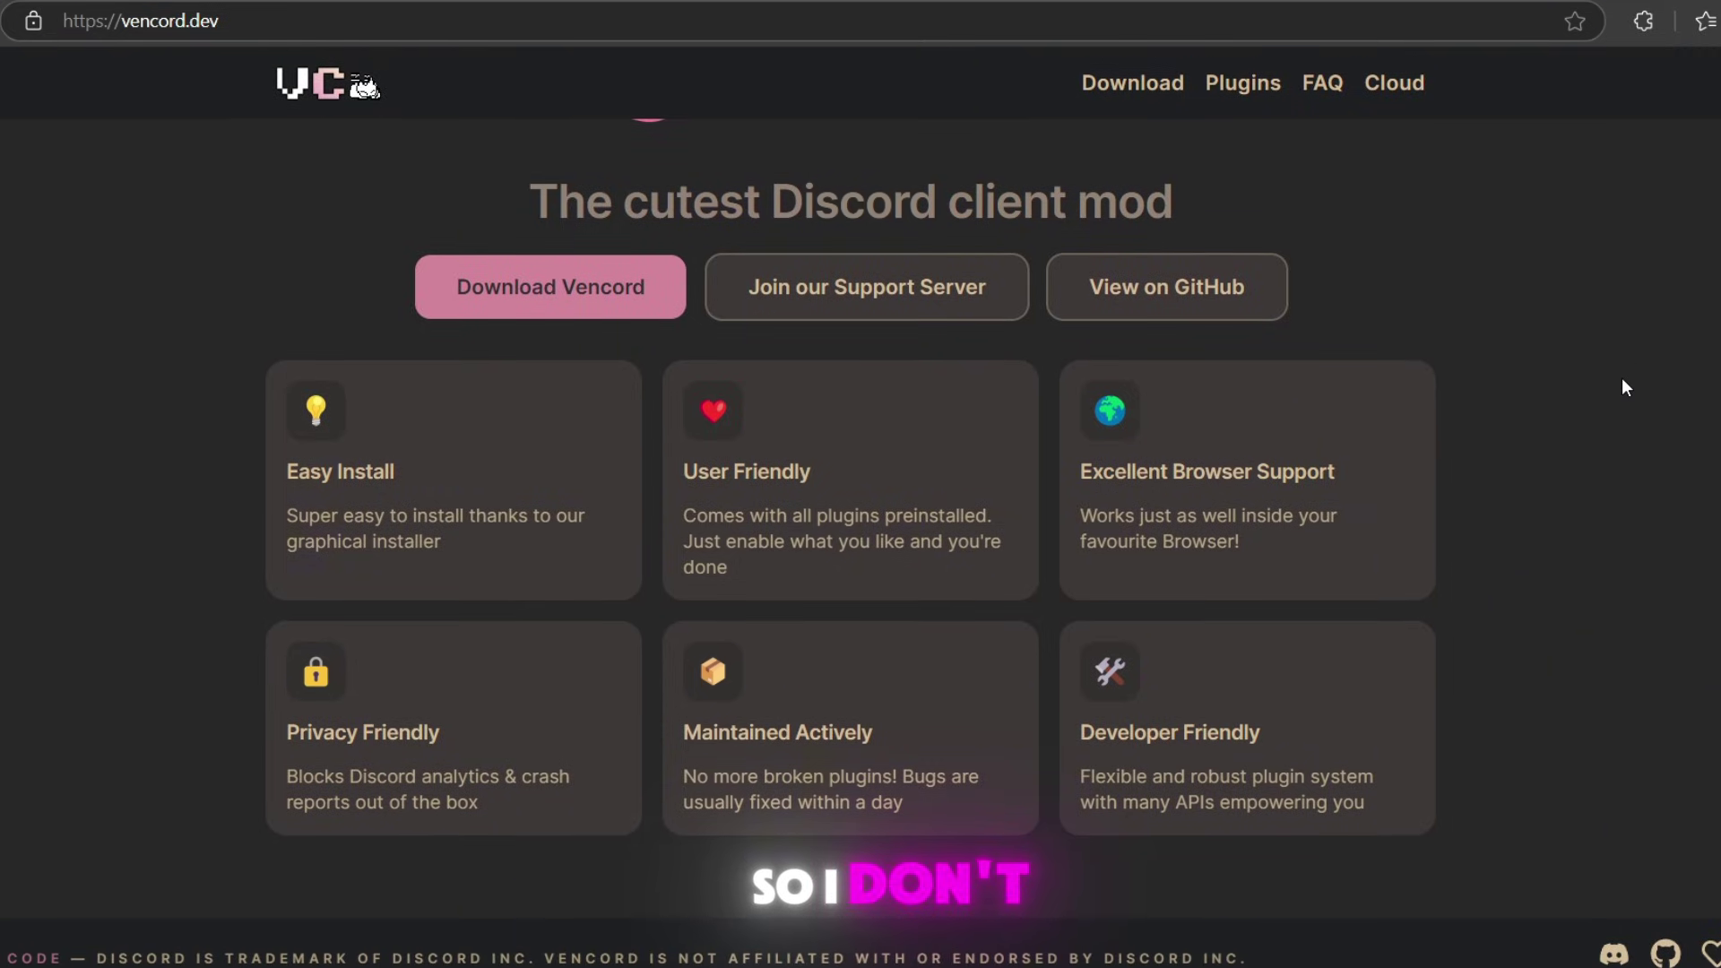
pyautogui.scroll(4, 1625, 387)
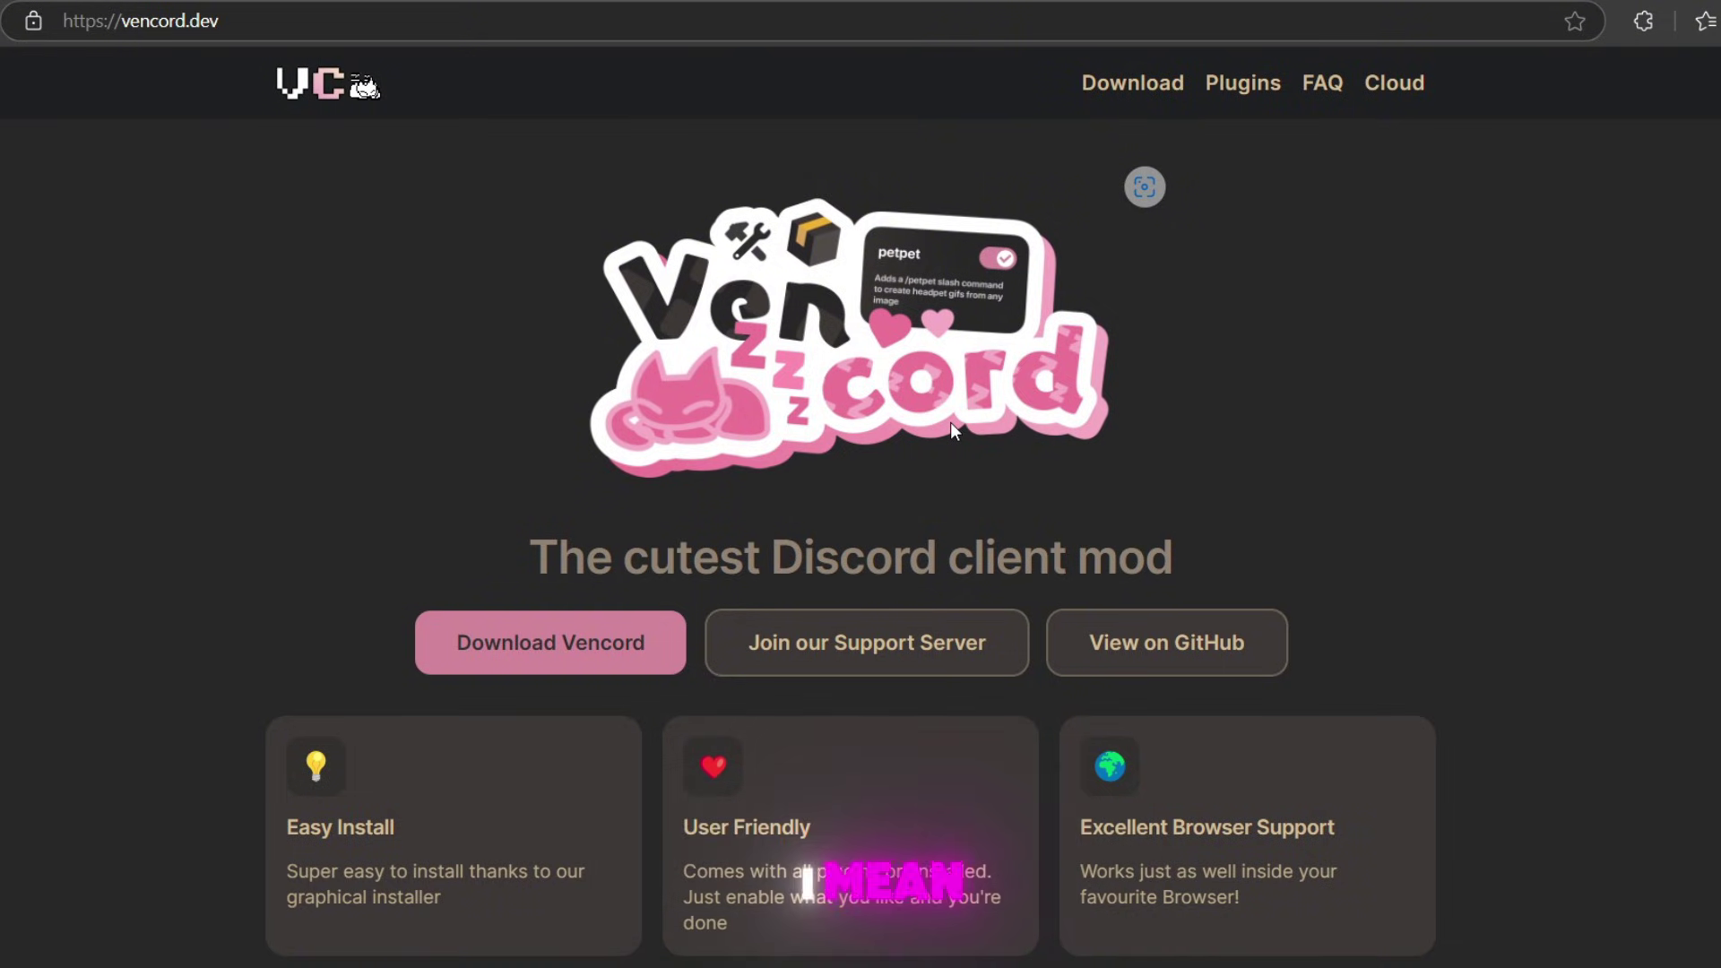
# Step: Open the Vencord download page and view the Linux, Mac and Browser installation options
pyautogui.click(627, 665)
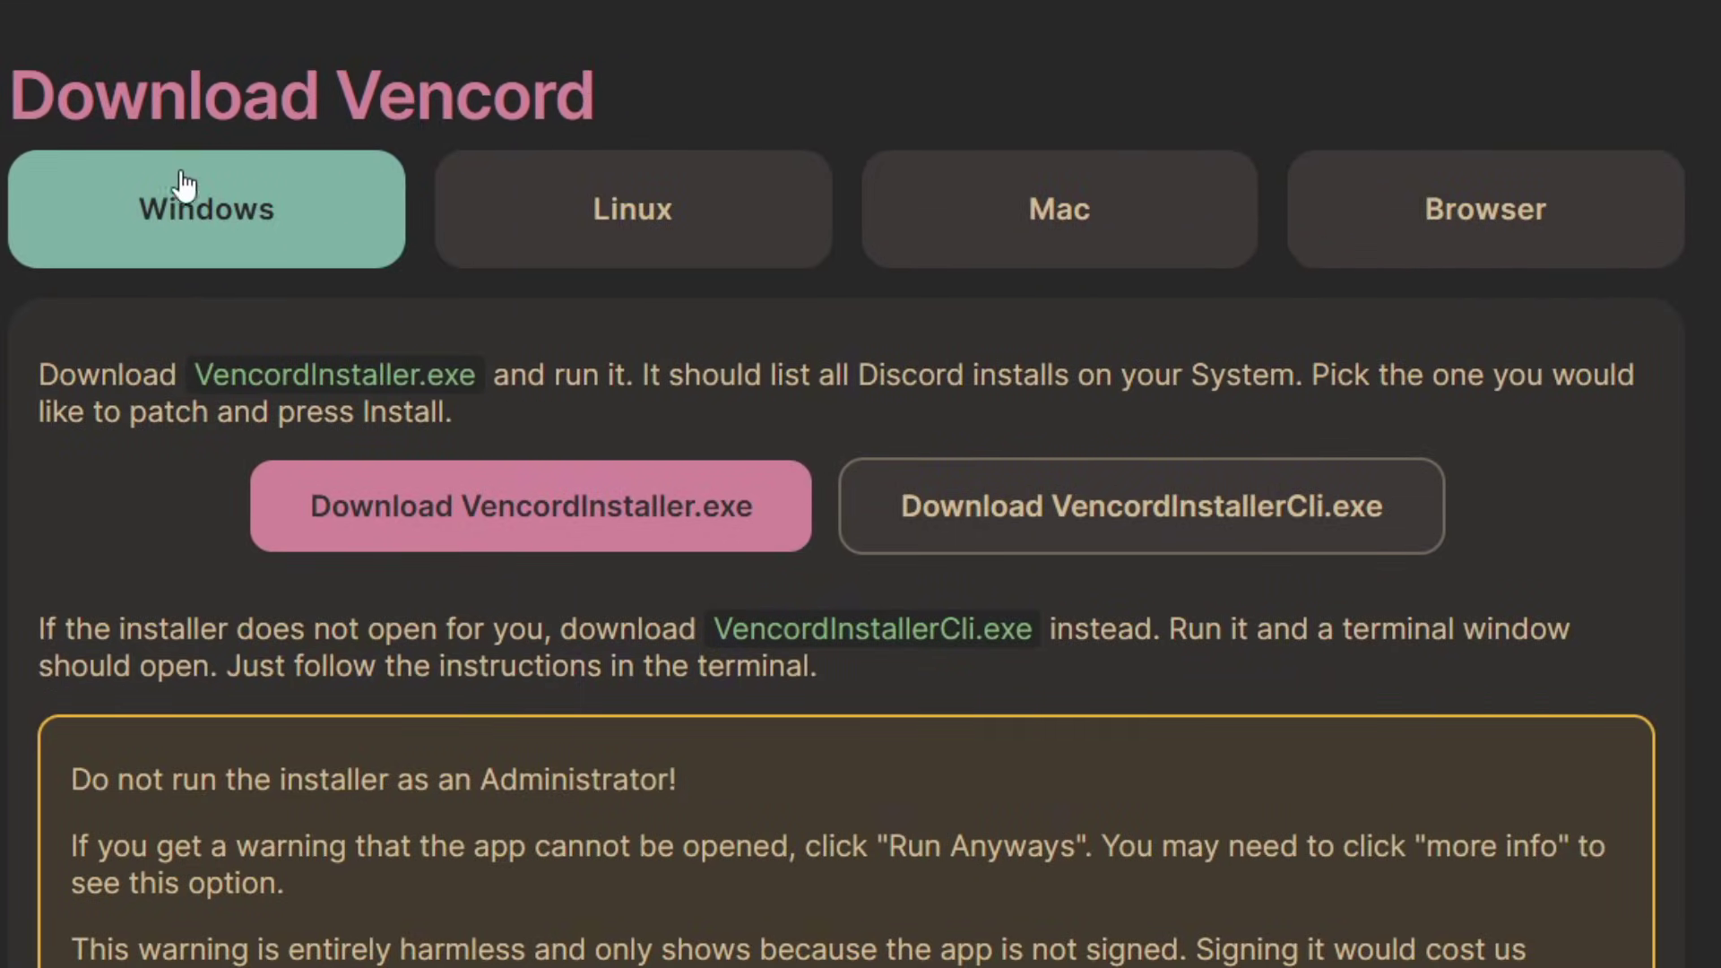
pyautogui.click(576, 211)
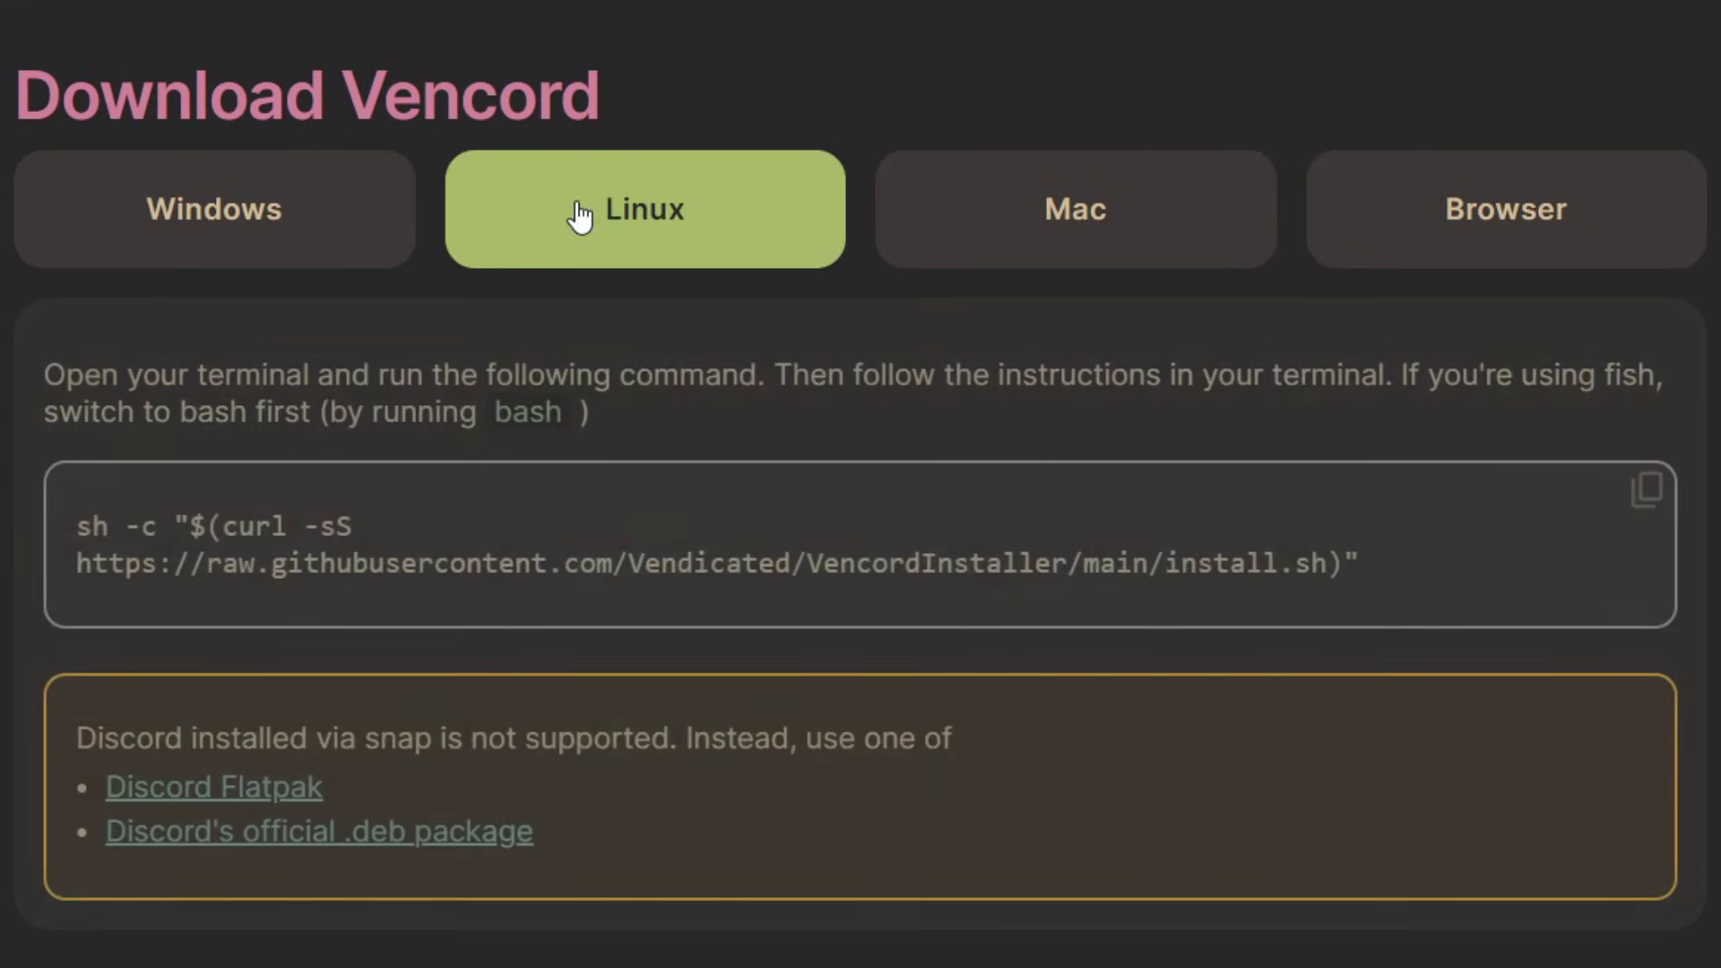
pyautogui.click(992, 212)
pyautogui.click(1453, 236)
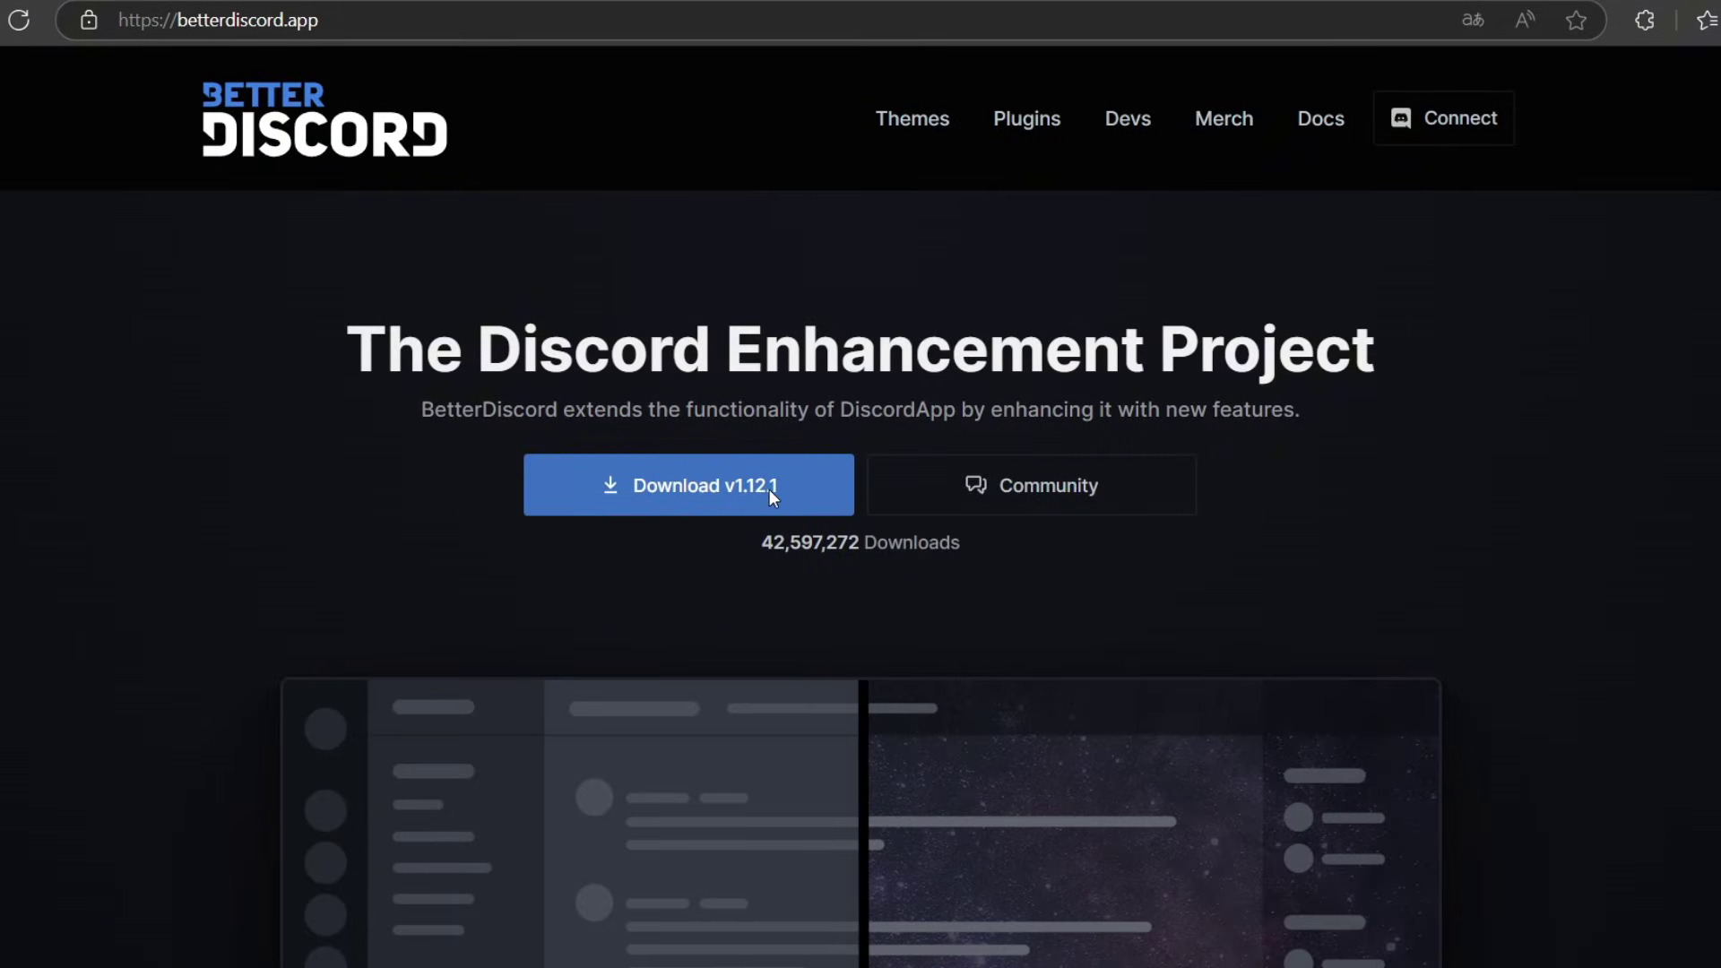
# Step: Go to the v1.12.1 download on the BetterDiscord site and dismiss the advertisement that covers it
pyautogui.click(770, 493)
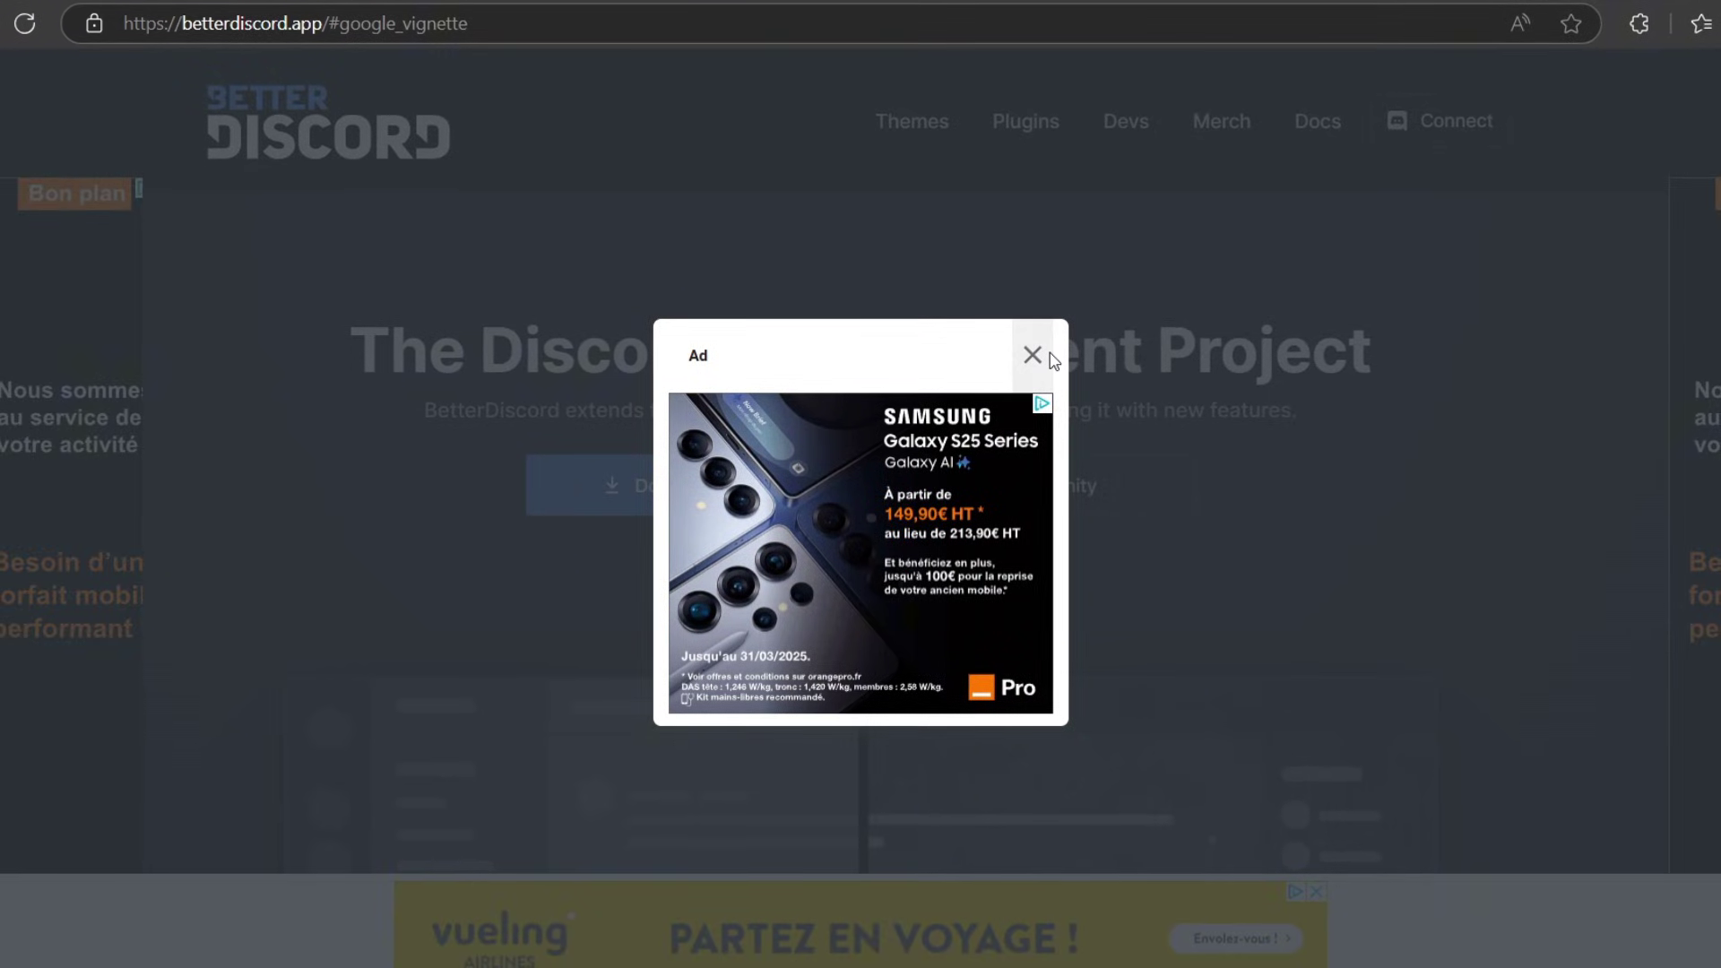
pyautogui.doubleClick(1053, 360)
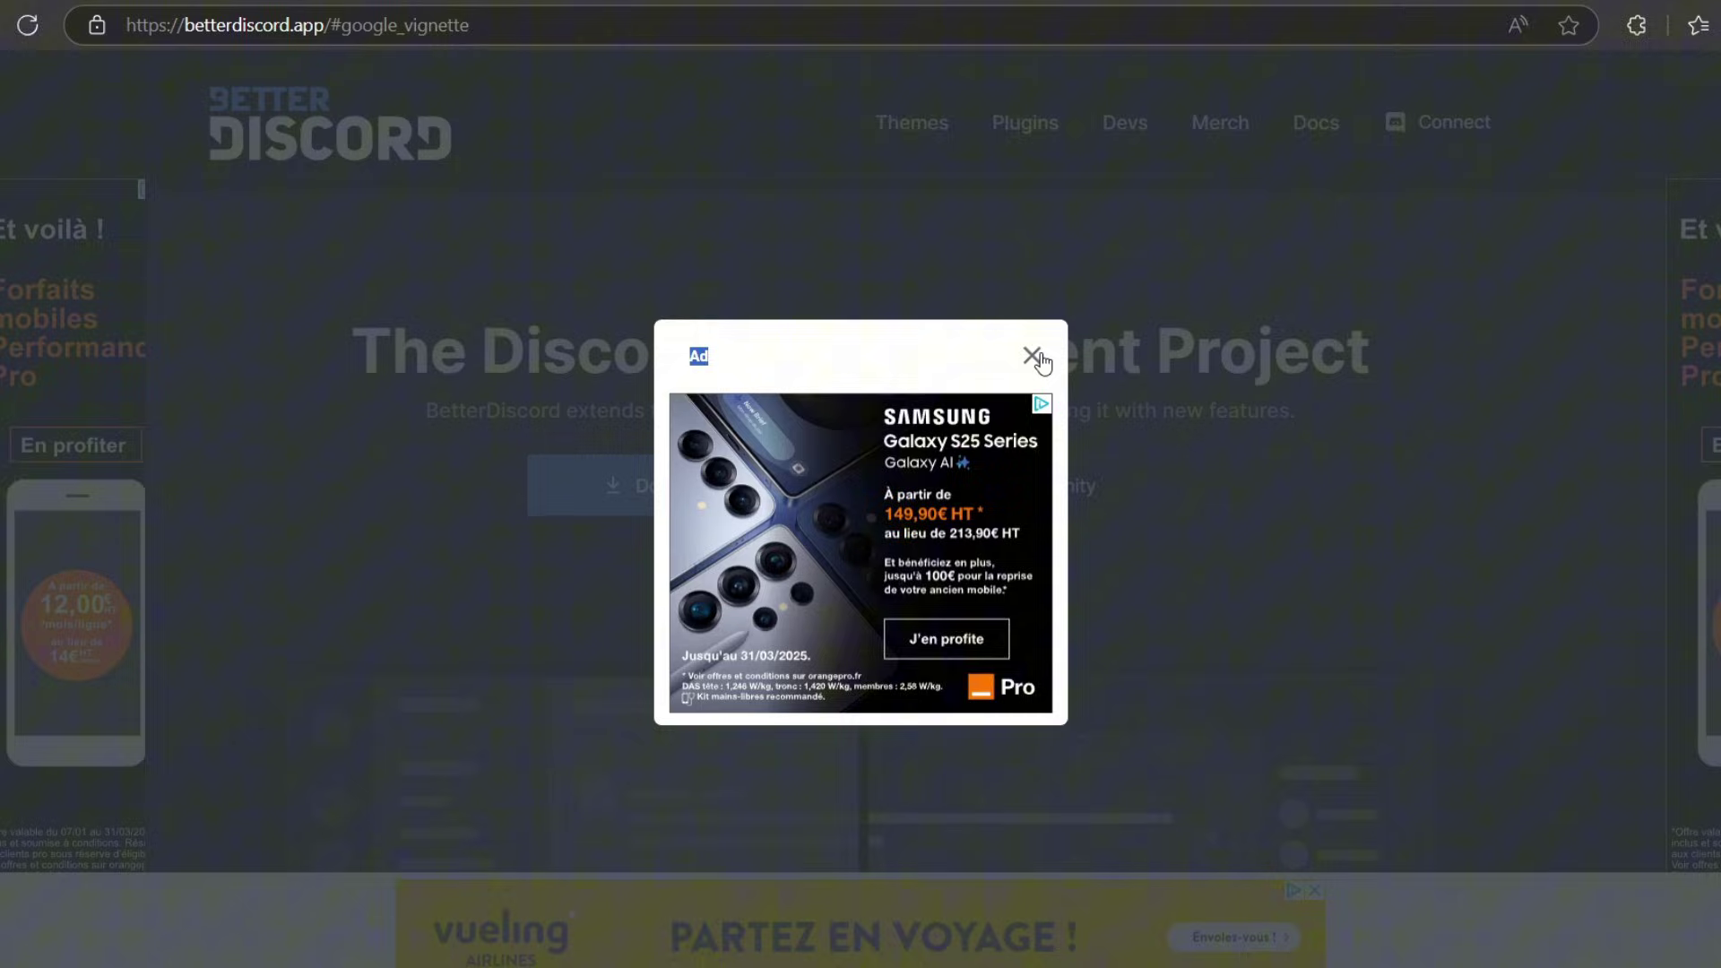
pyautogui.click(1039, 362)
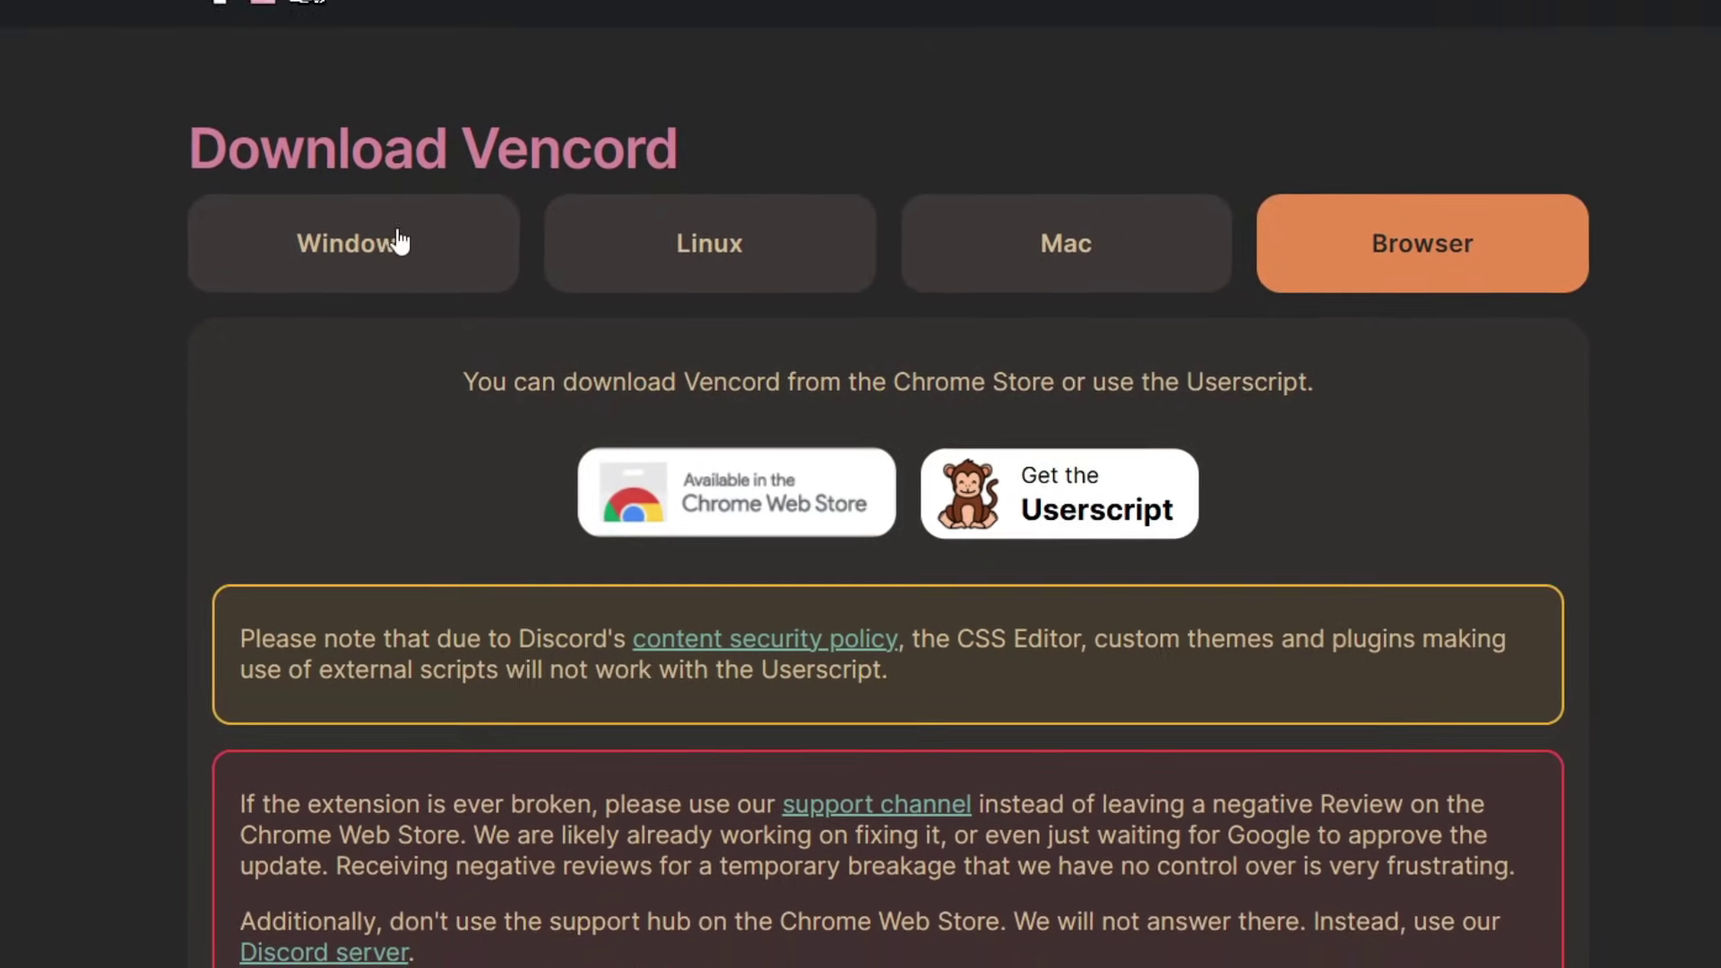
# Step: Download the BetterDiscord installer and the Windows VencordInstaller.exe from their download pages
pyautogui.click(390, 238)
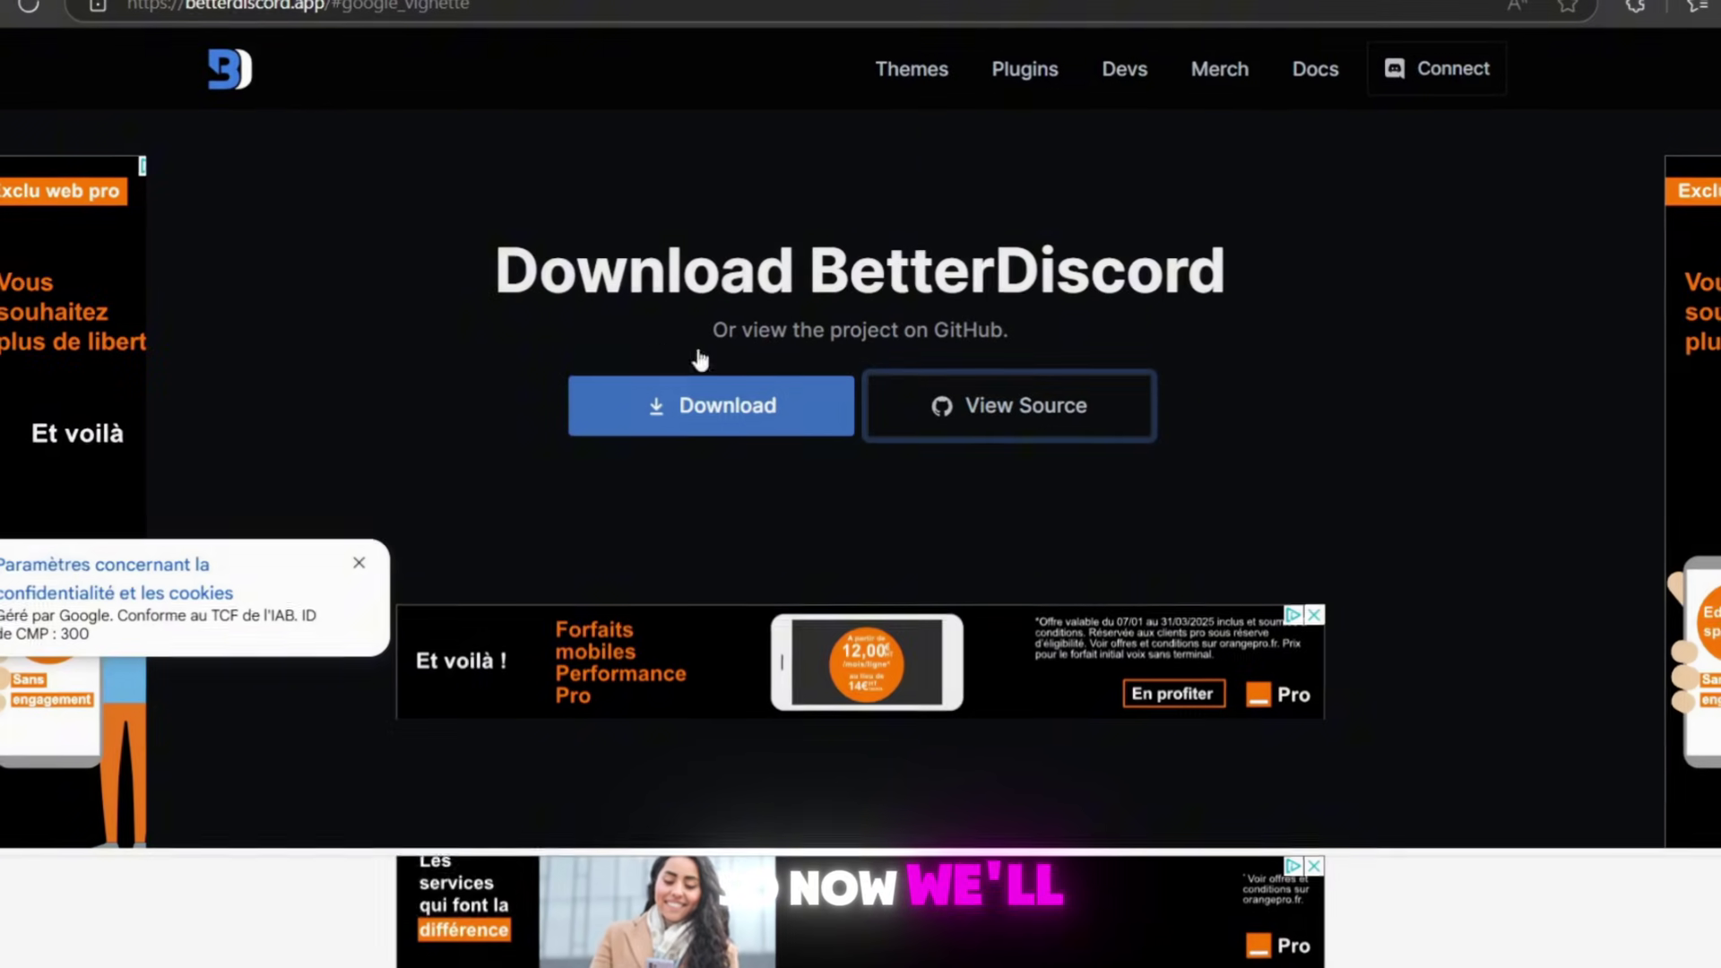
pyautogui.click(707, 393)
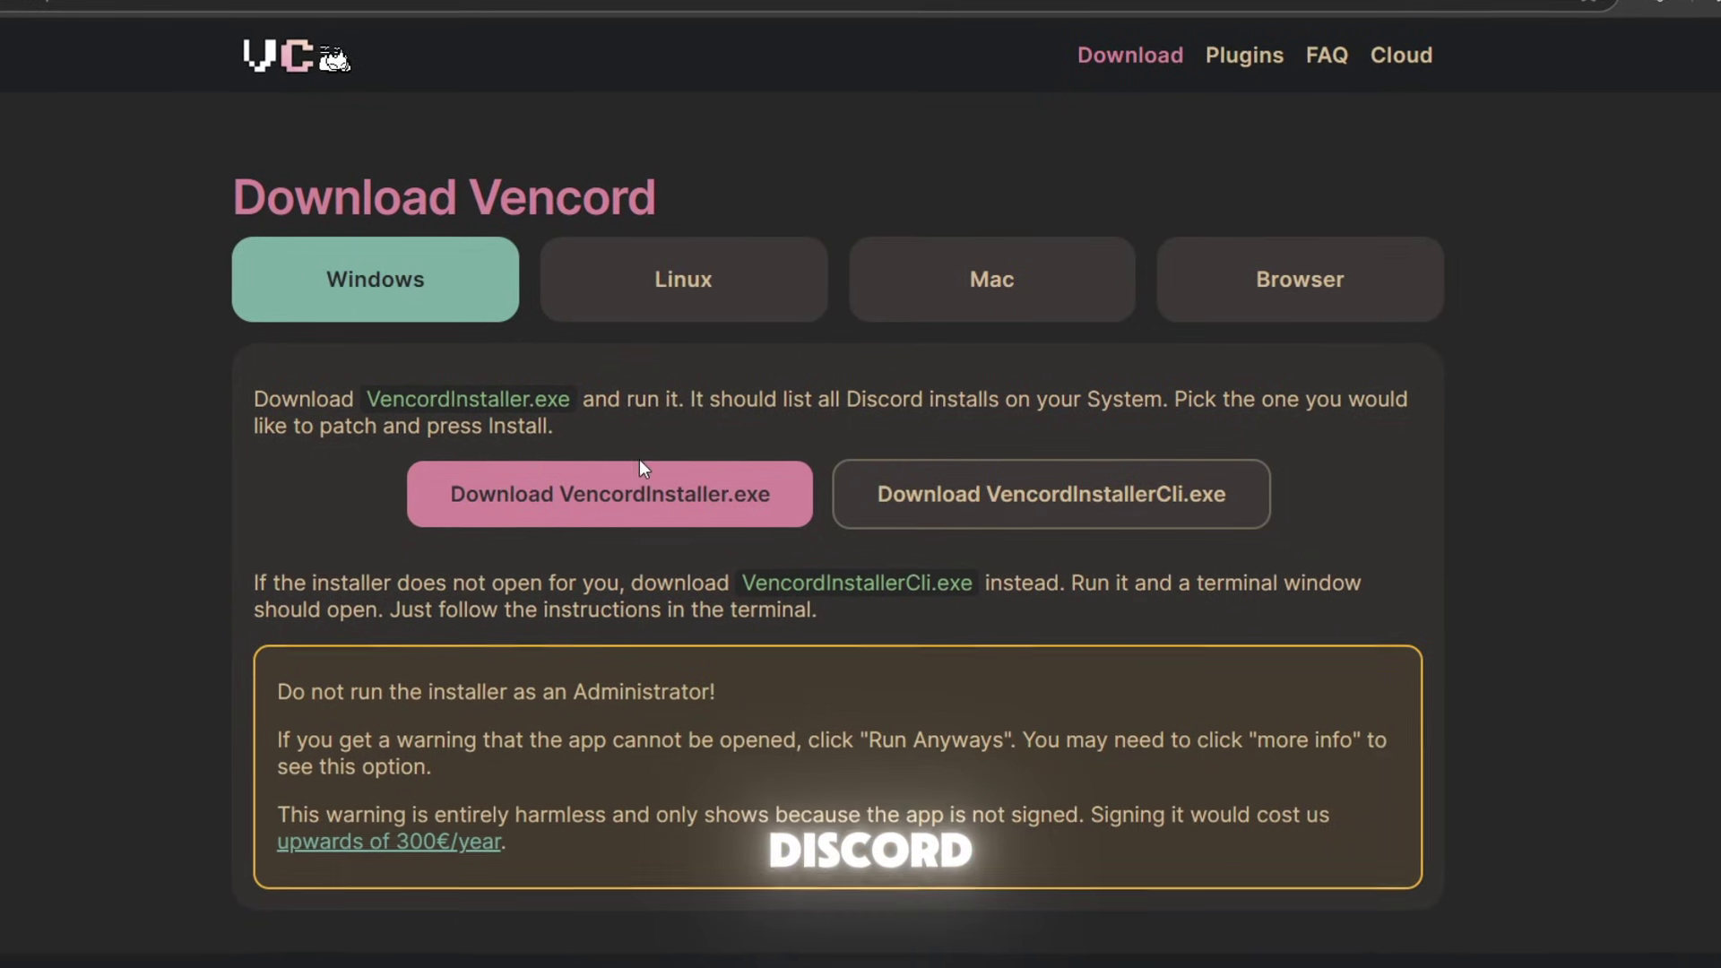
pyautogui.click(635, 488)
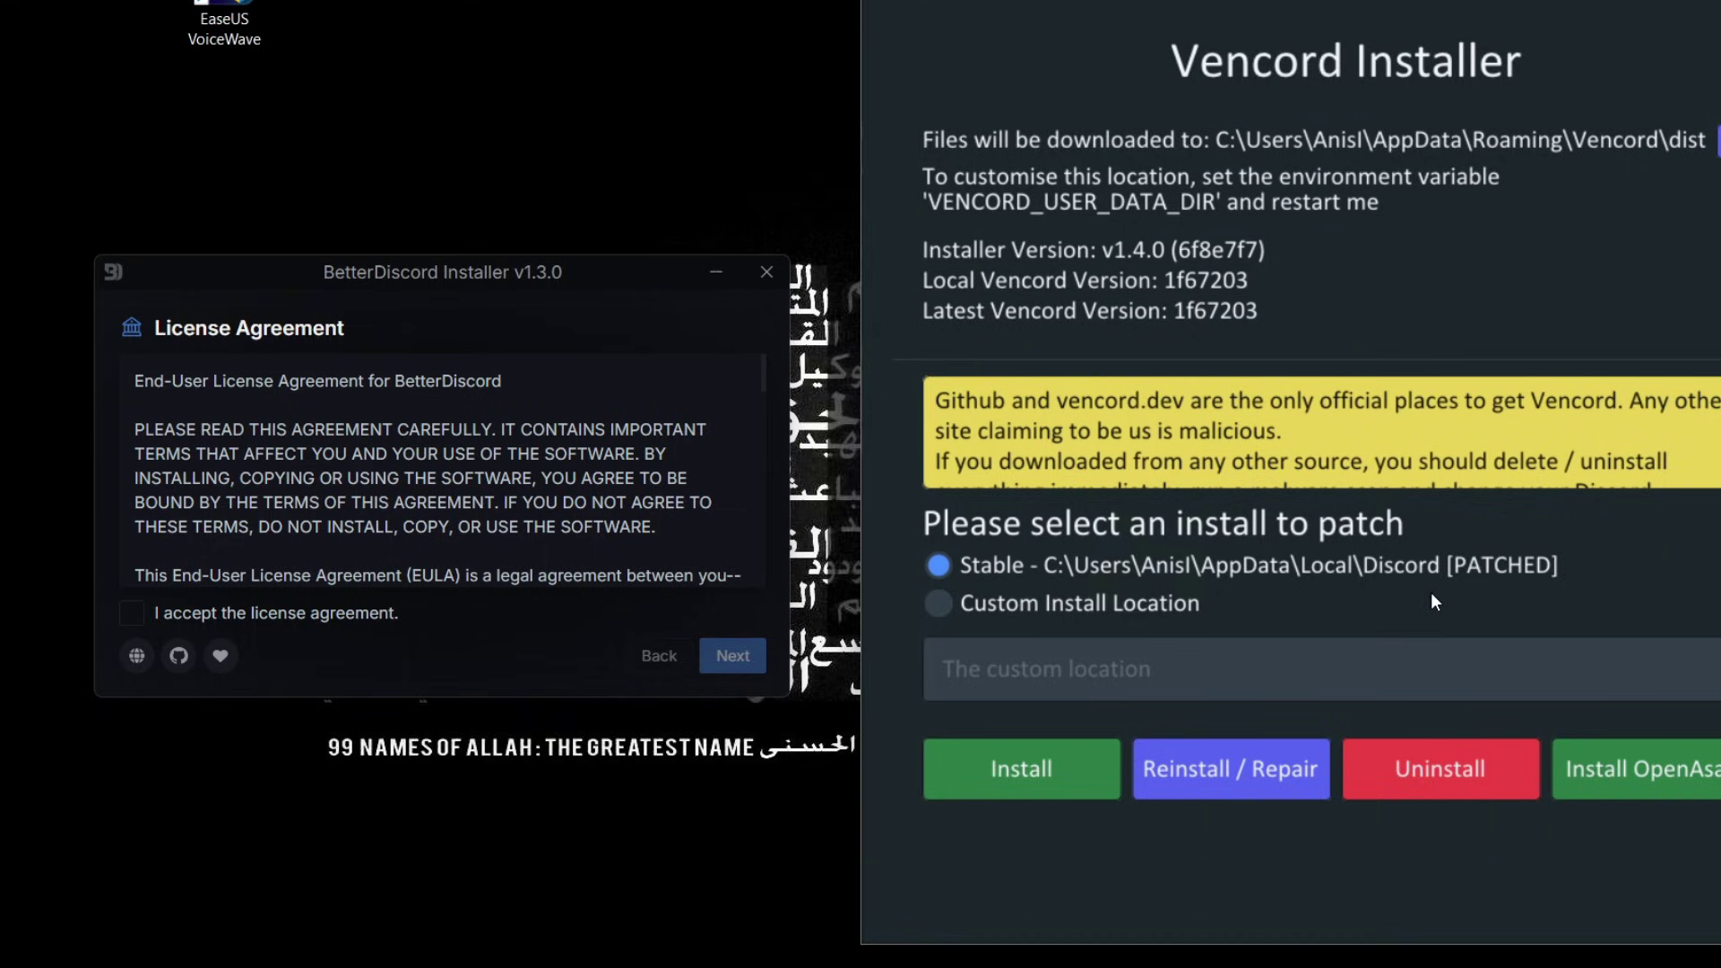
# Step: Patch the Stable Discord install with Vencord, uninstall the patch again, and dismiss both result messages
pyautogui.click(1072, 764)
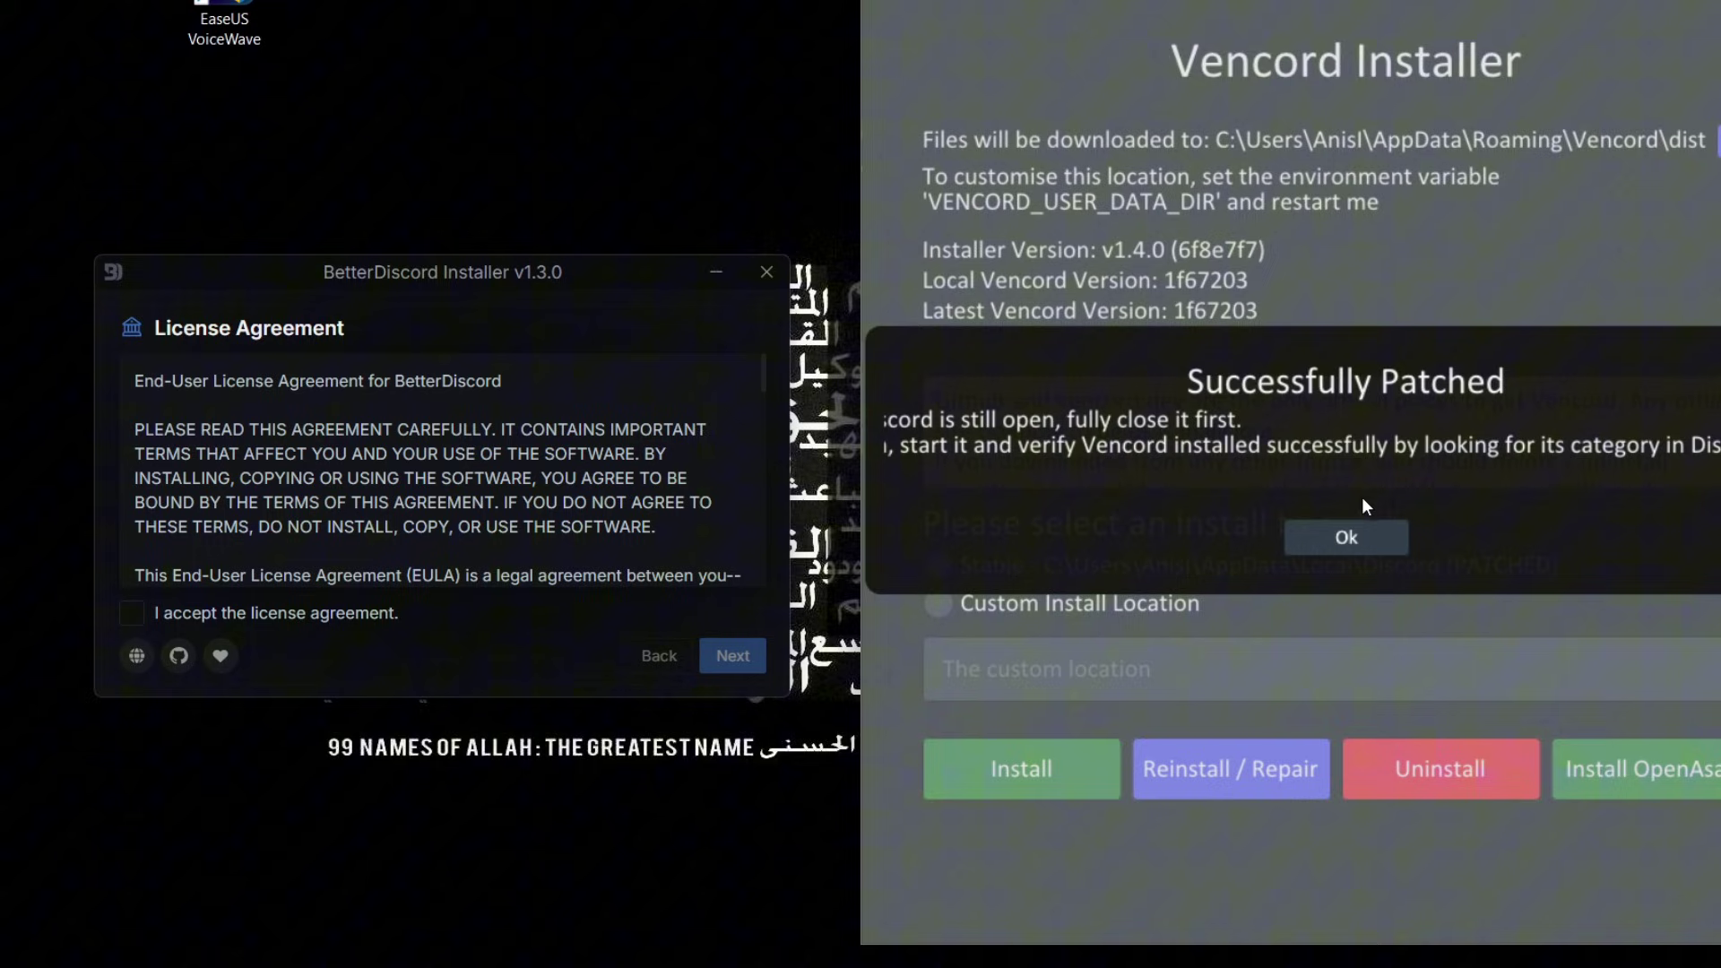
pyautogui.click(1351, 529)
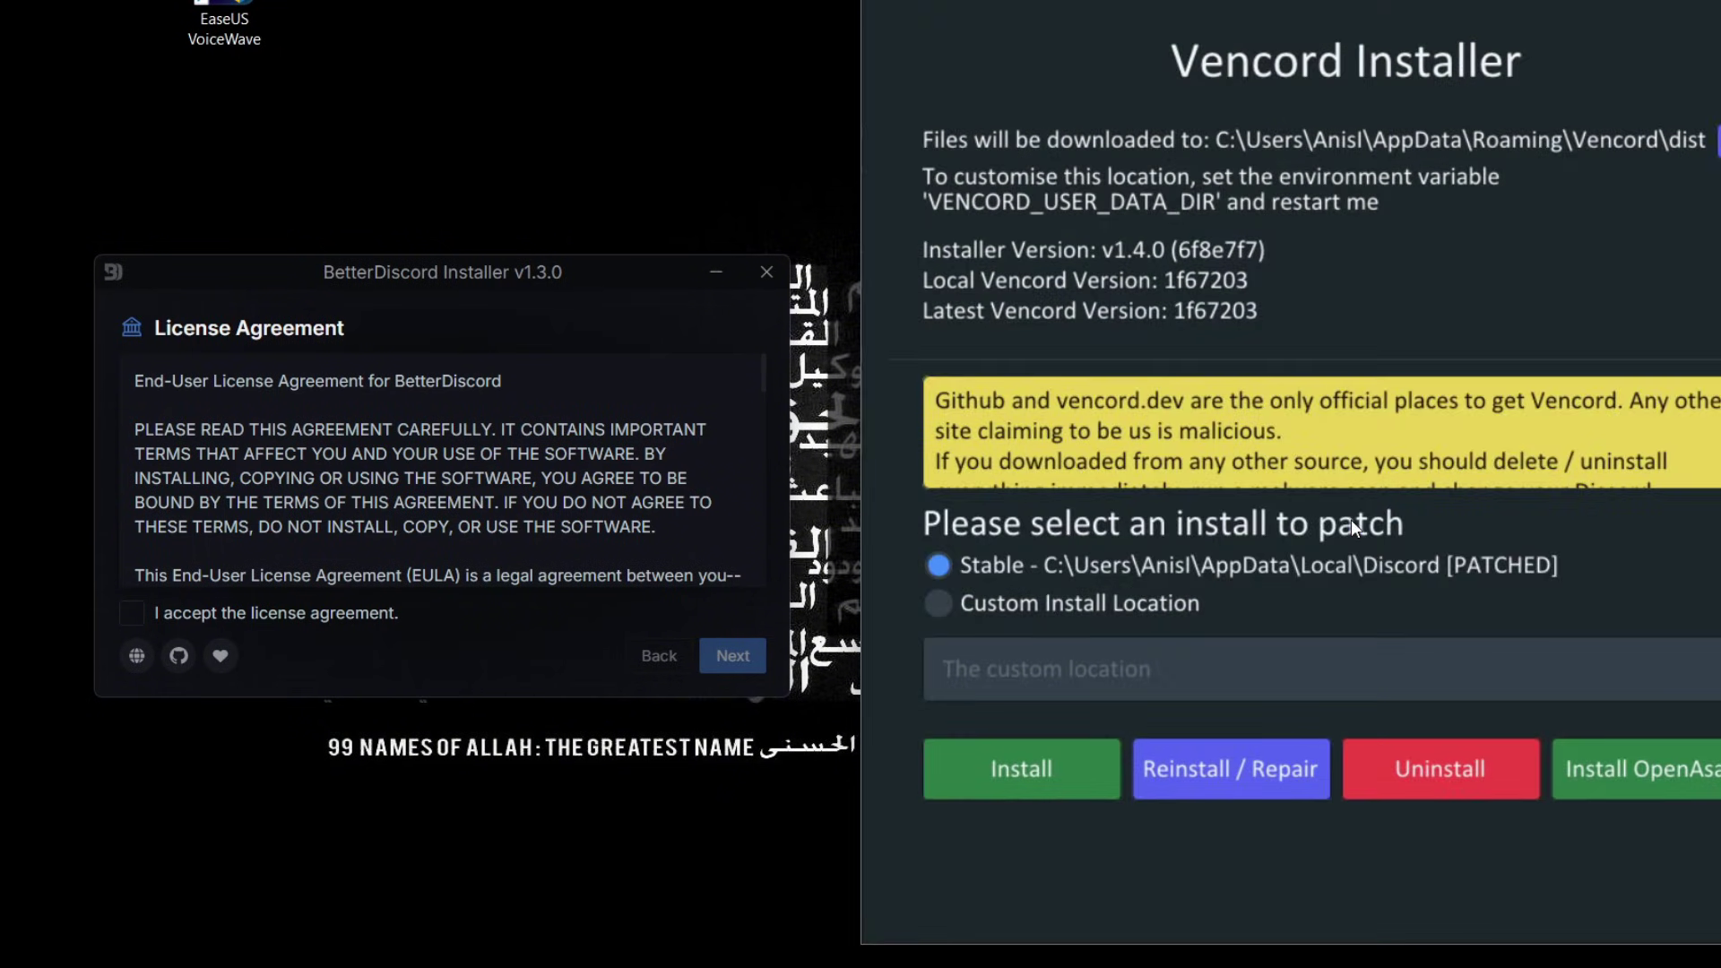
pyautogui.click(1410, 764)
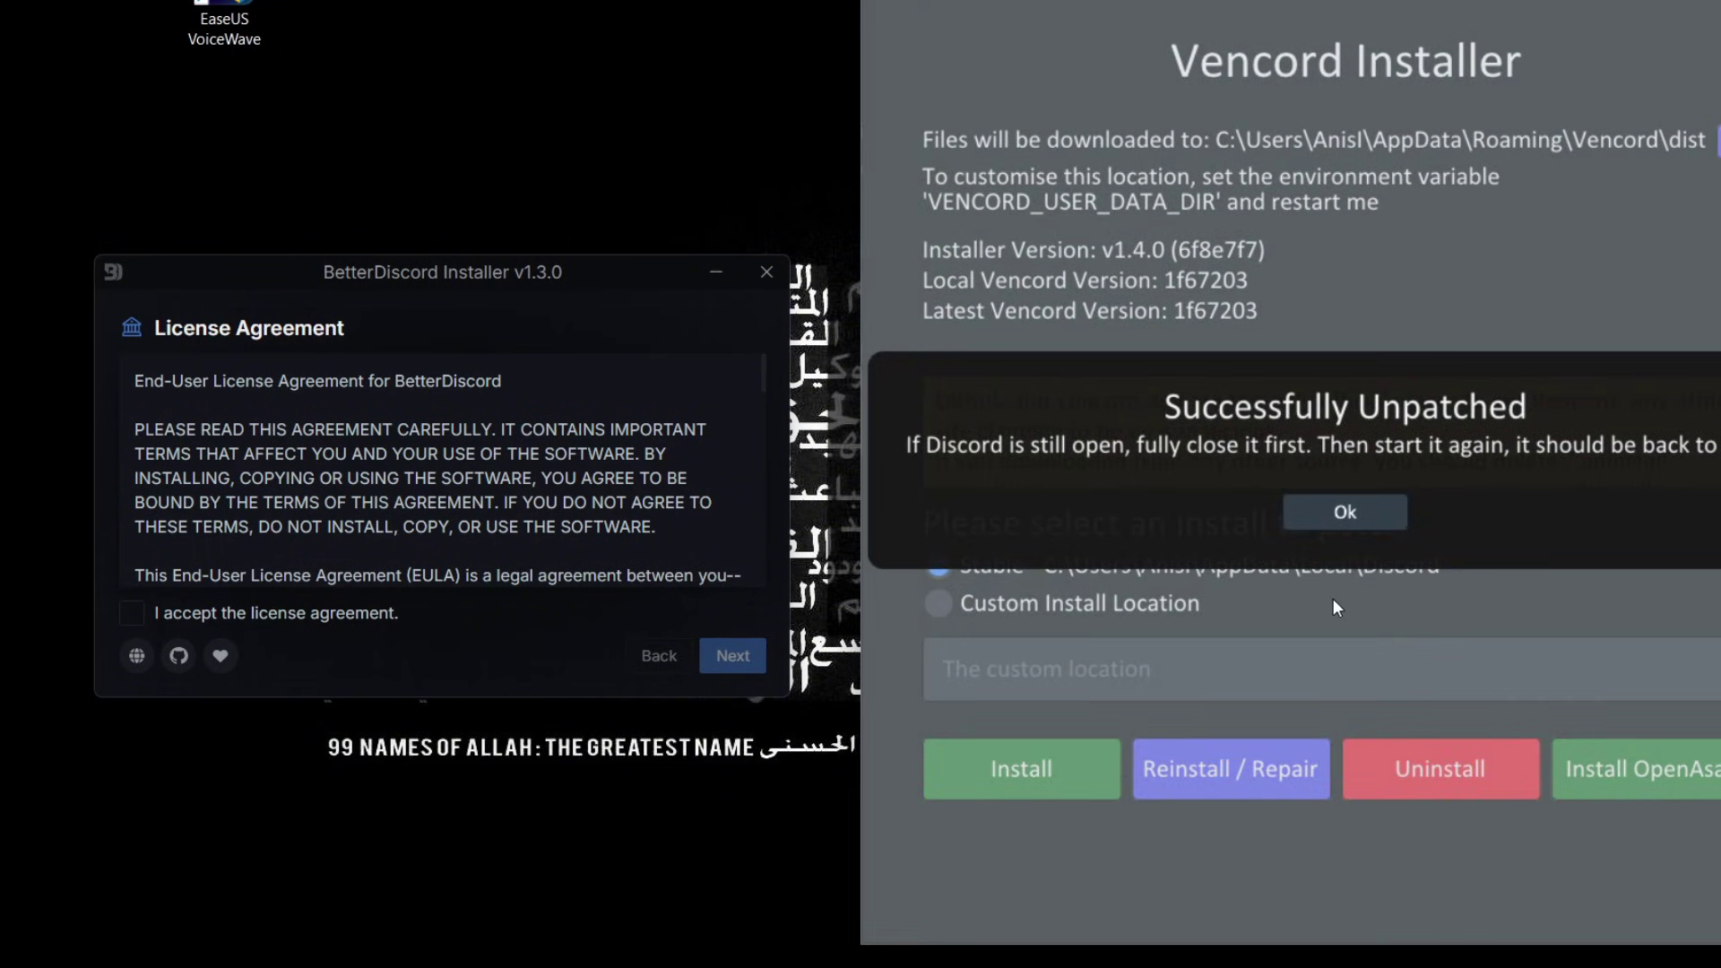
pyautogui.click(1349, 518)
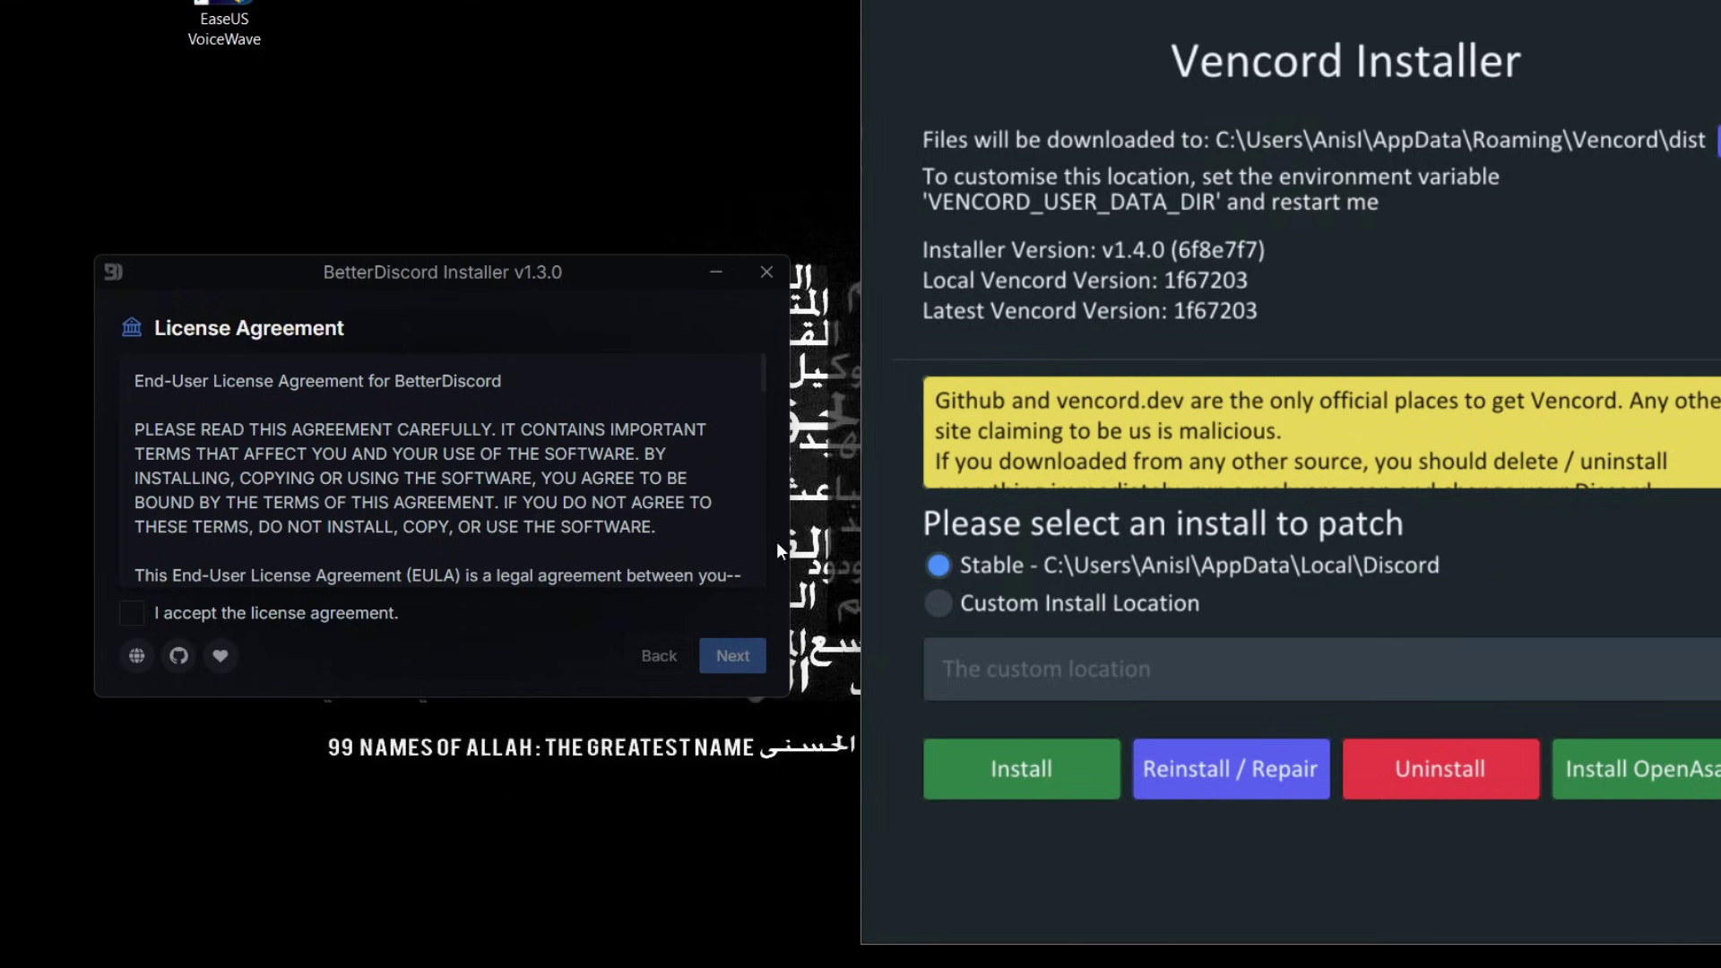
# Step: Accept the license agreement in the BetterDiscord Installer and continue with the Install BetterDiscord action
pyautogui.click(192, 627)
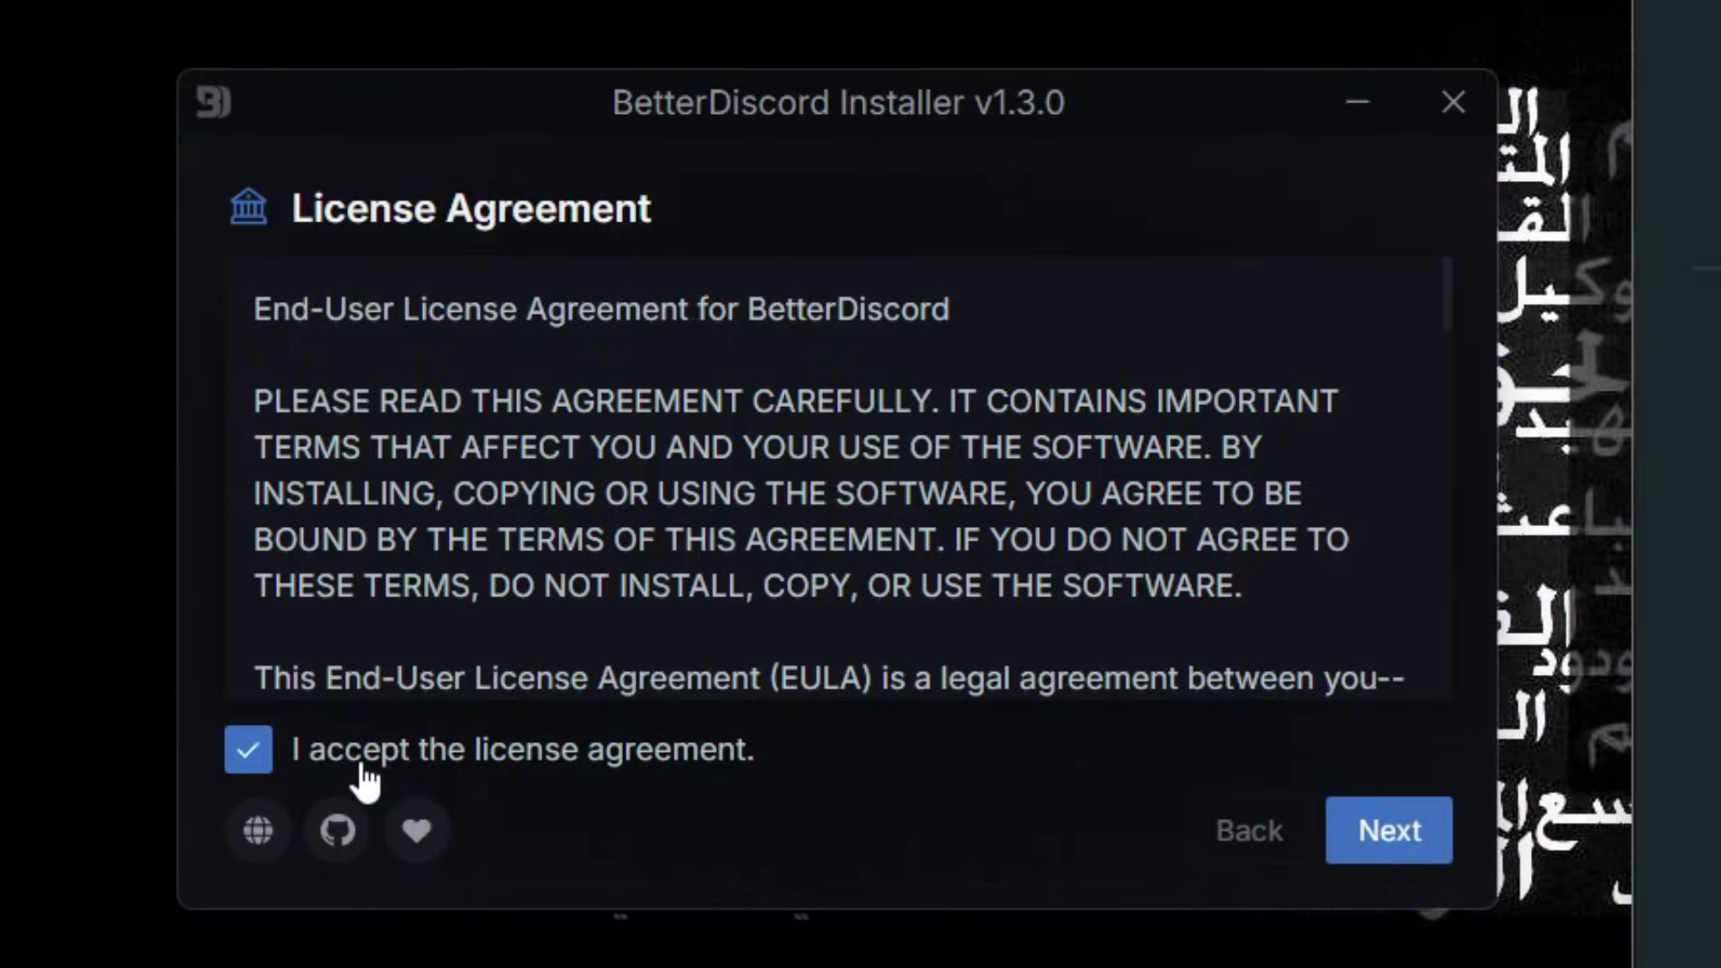
pyautogui.click(1389, 835)
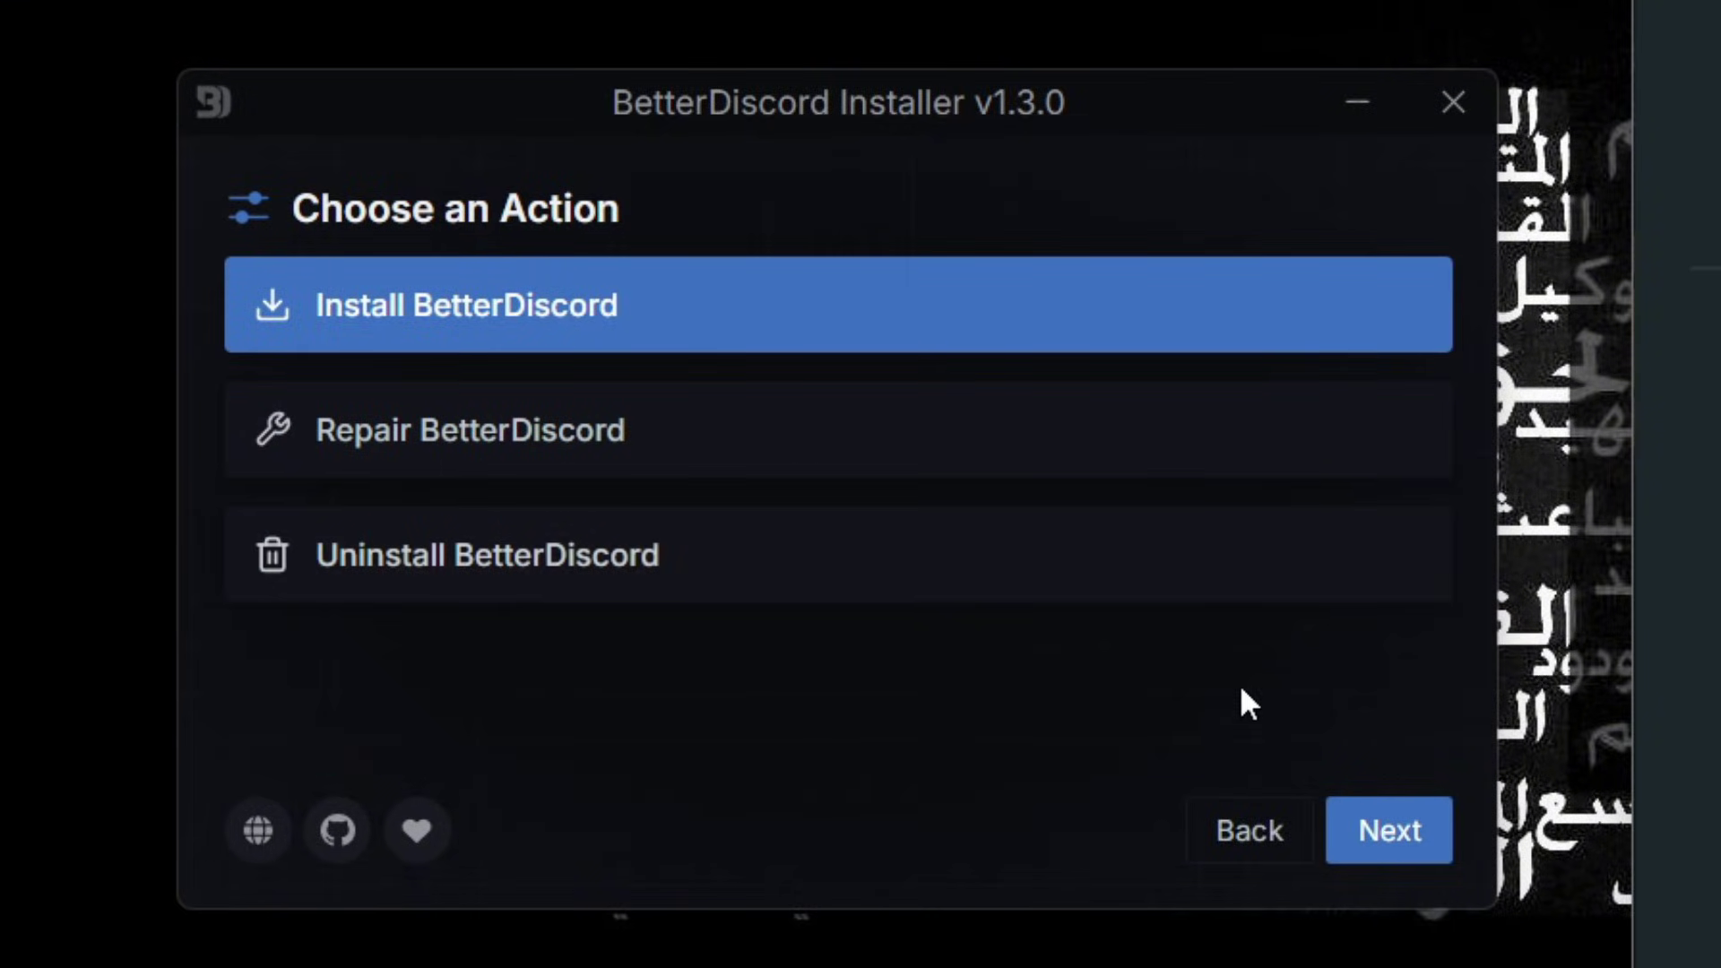
pyautogui.click(1369, 832)
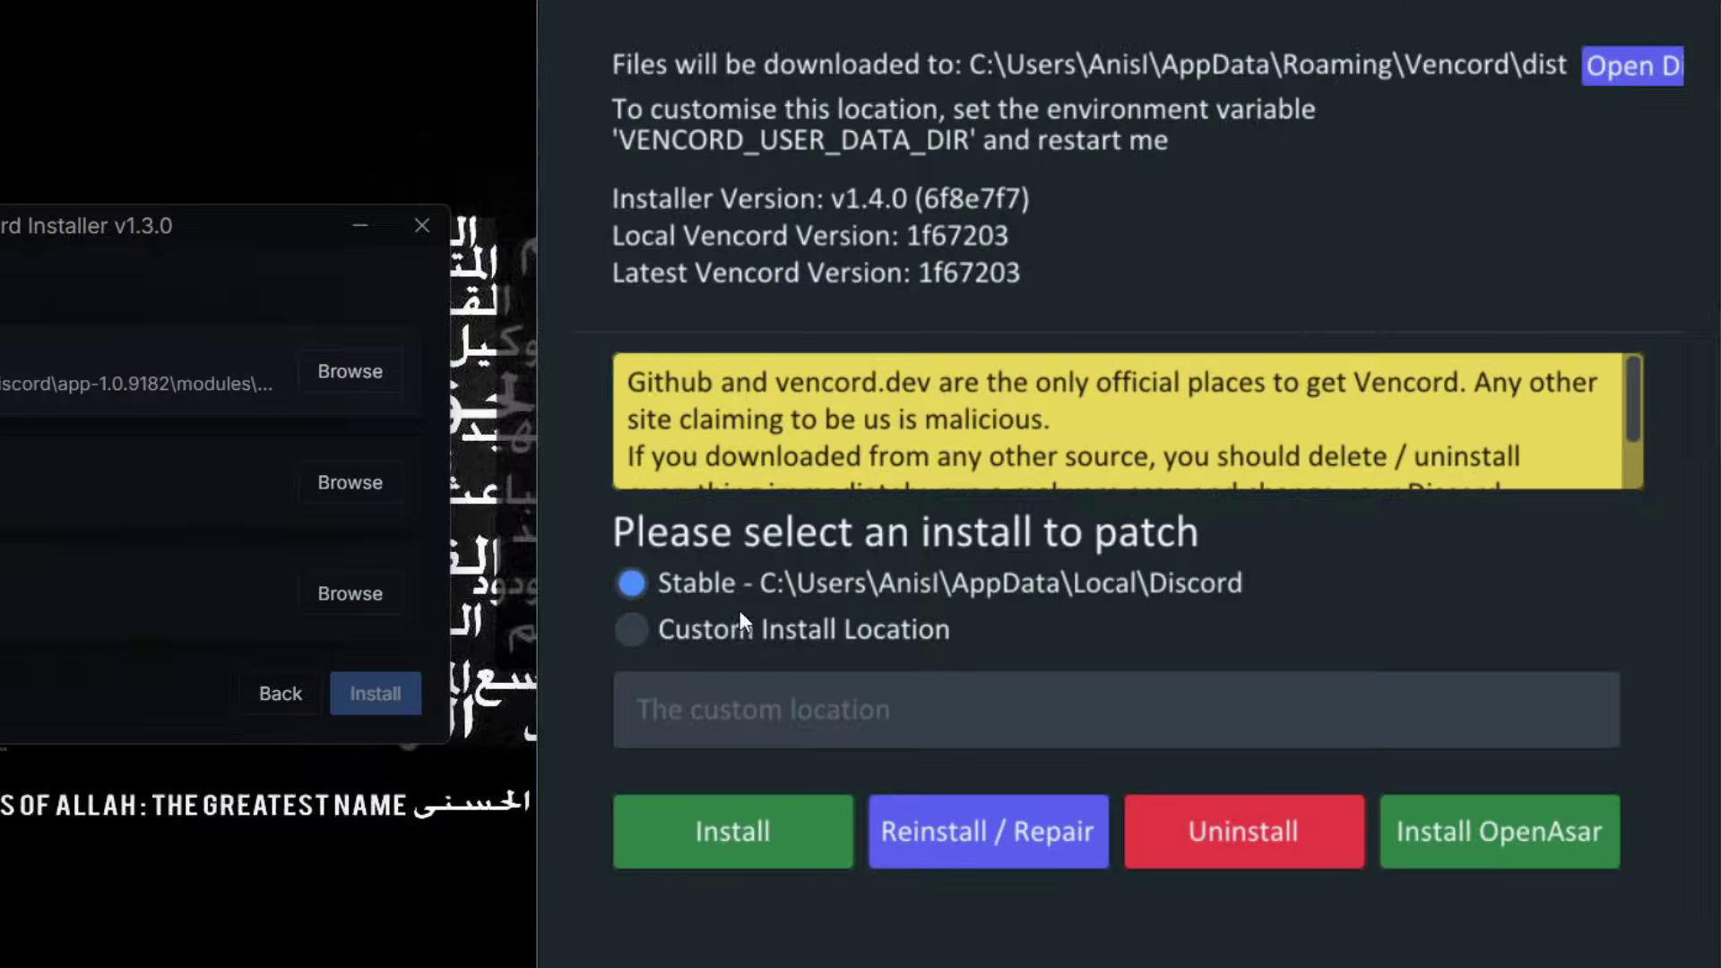
# Step: Try the Custom Install Location option in the Vencord Installer and return the selection to Stable
pyautogui.click(706, 635)
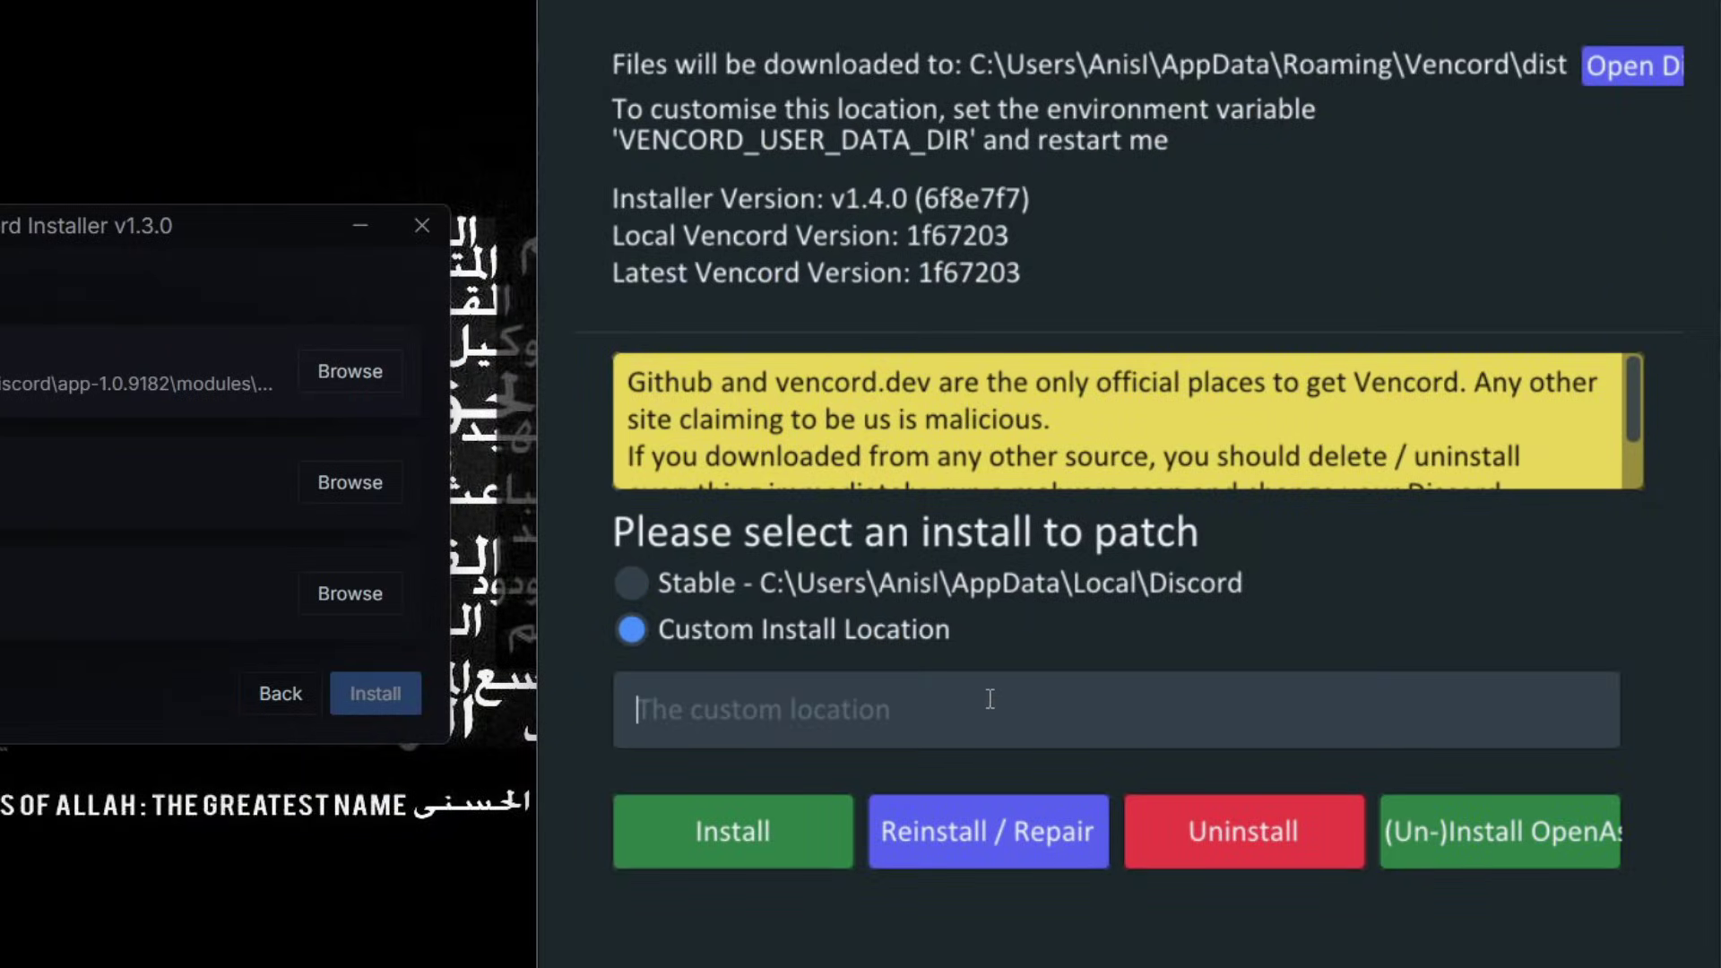
pyautogui.click(823, 600)
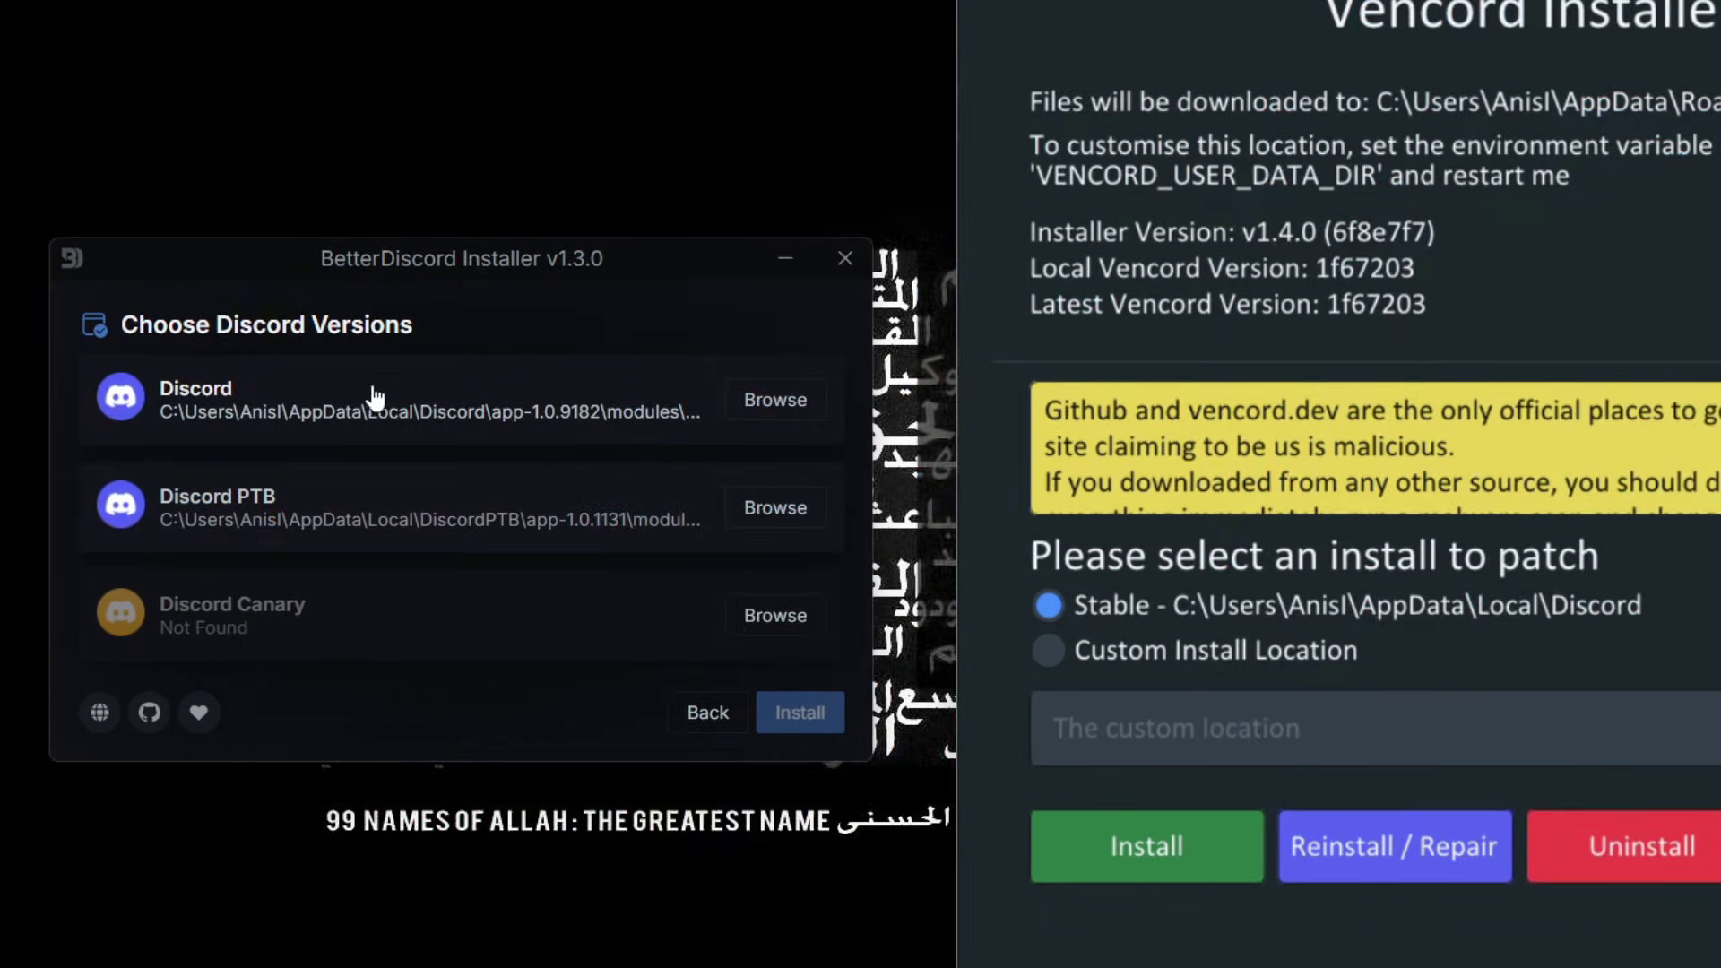
# Step: Choose only Discord PTB as the target version in the BetterDiscord Installer and start the installation
pyautogui.click(375, 397)
pyautogui.click(237, 513)
pyautogui.click(217, 415)
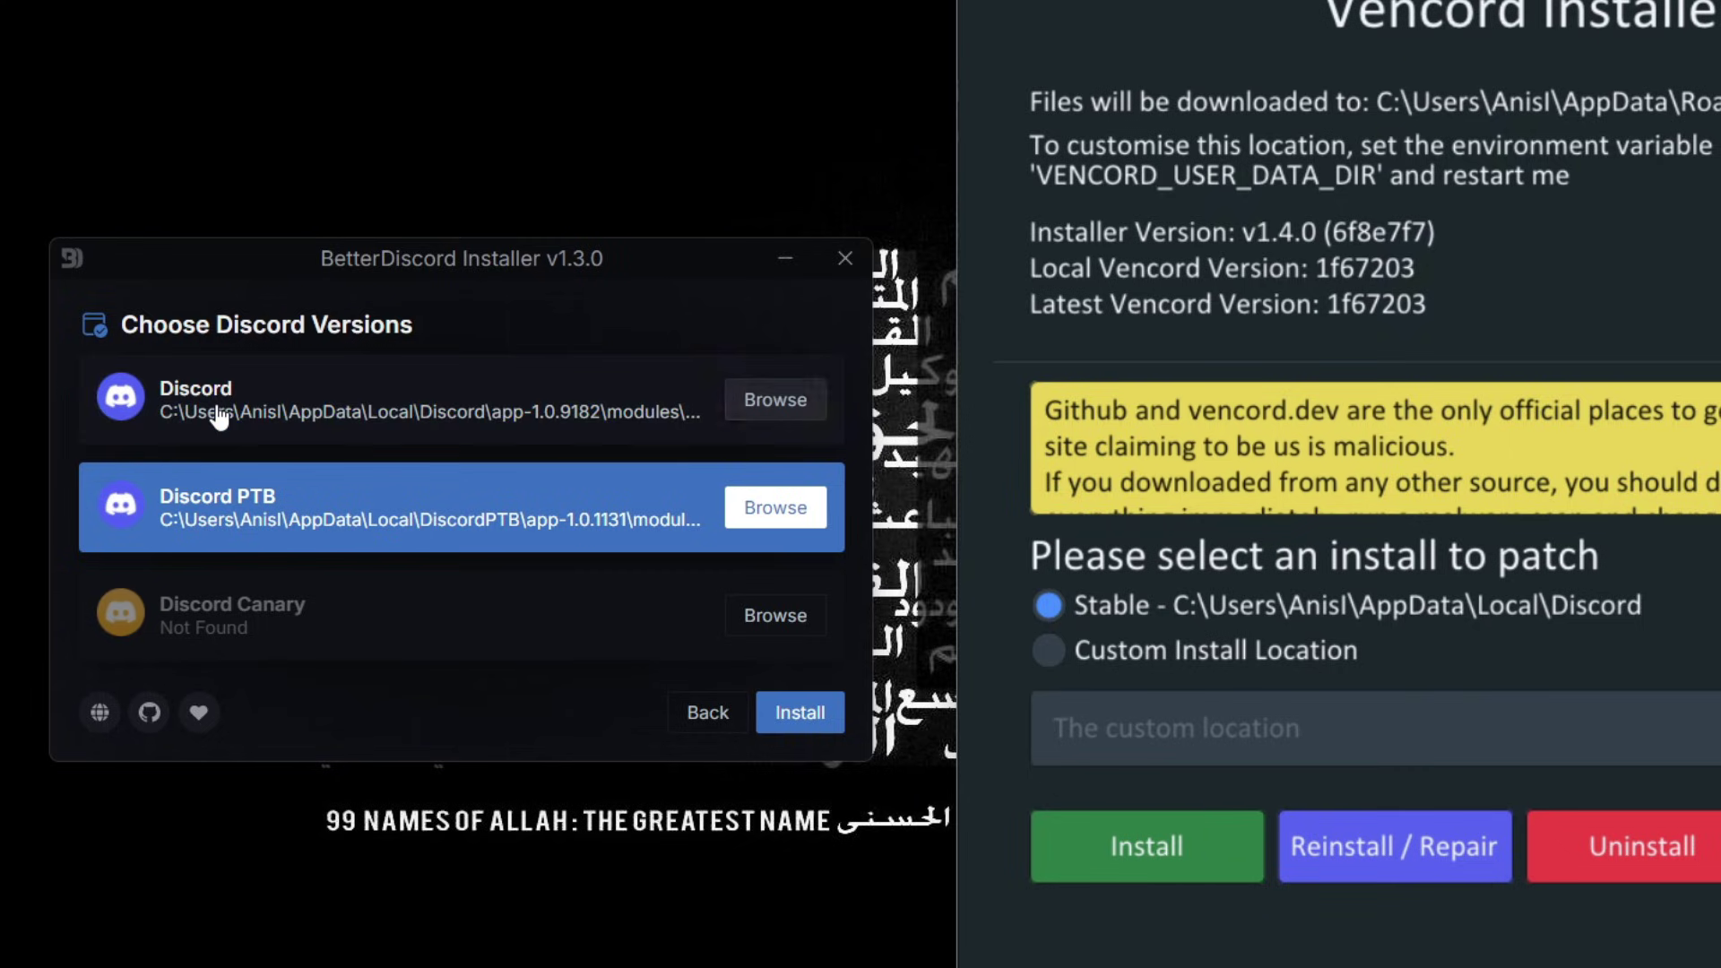
pyautogui.click(784, 716)
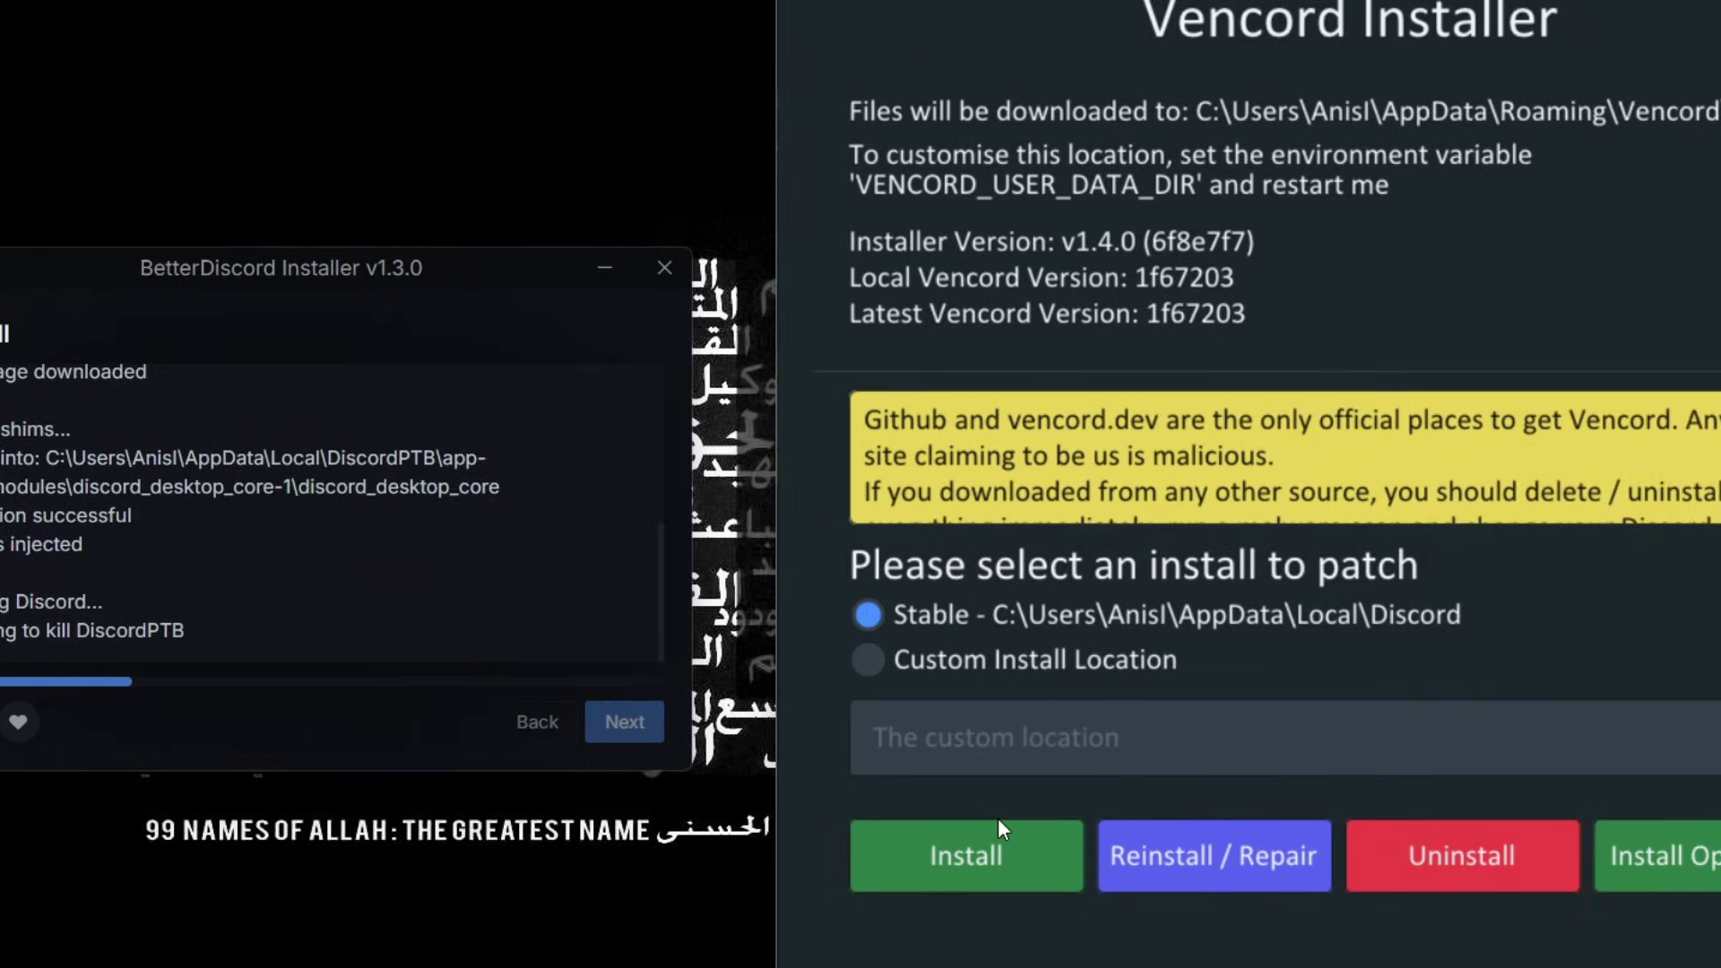
# Step: Install Vencord on the Stable Discord version in the Vencord Installer and dismiss the result message
pyautogui.click(995, 825)
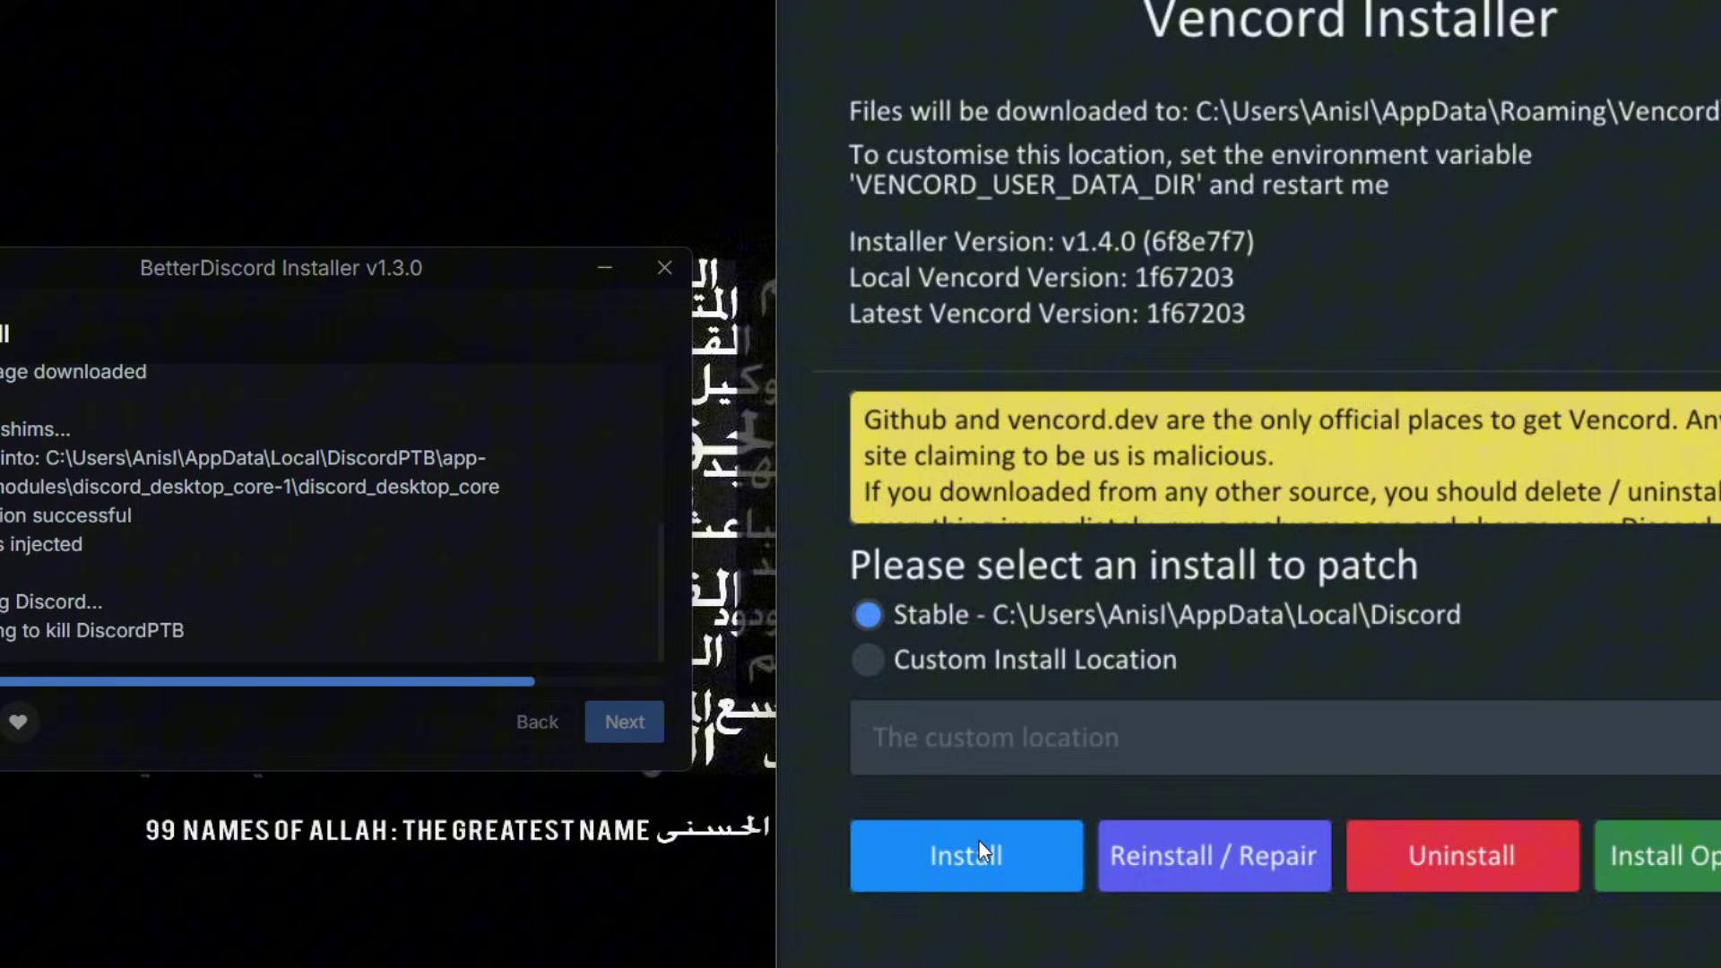
pyautogui.click(1339, 593)
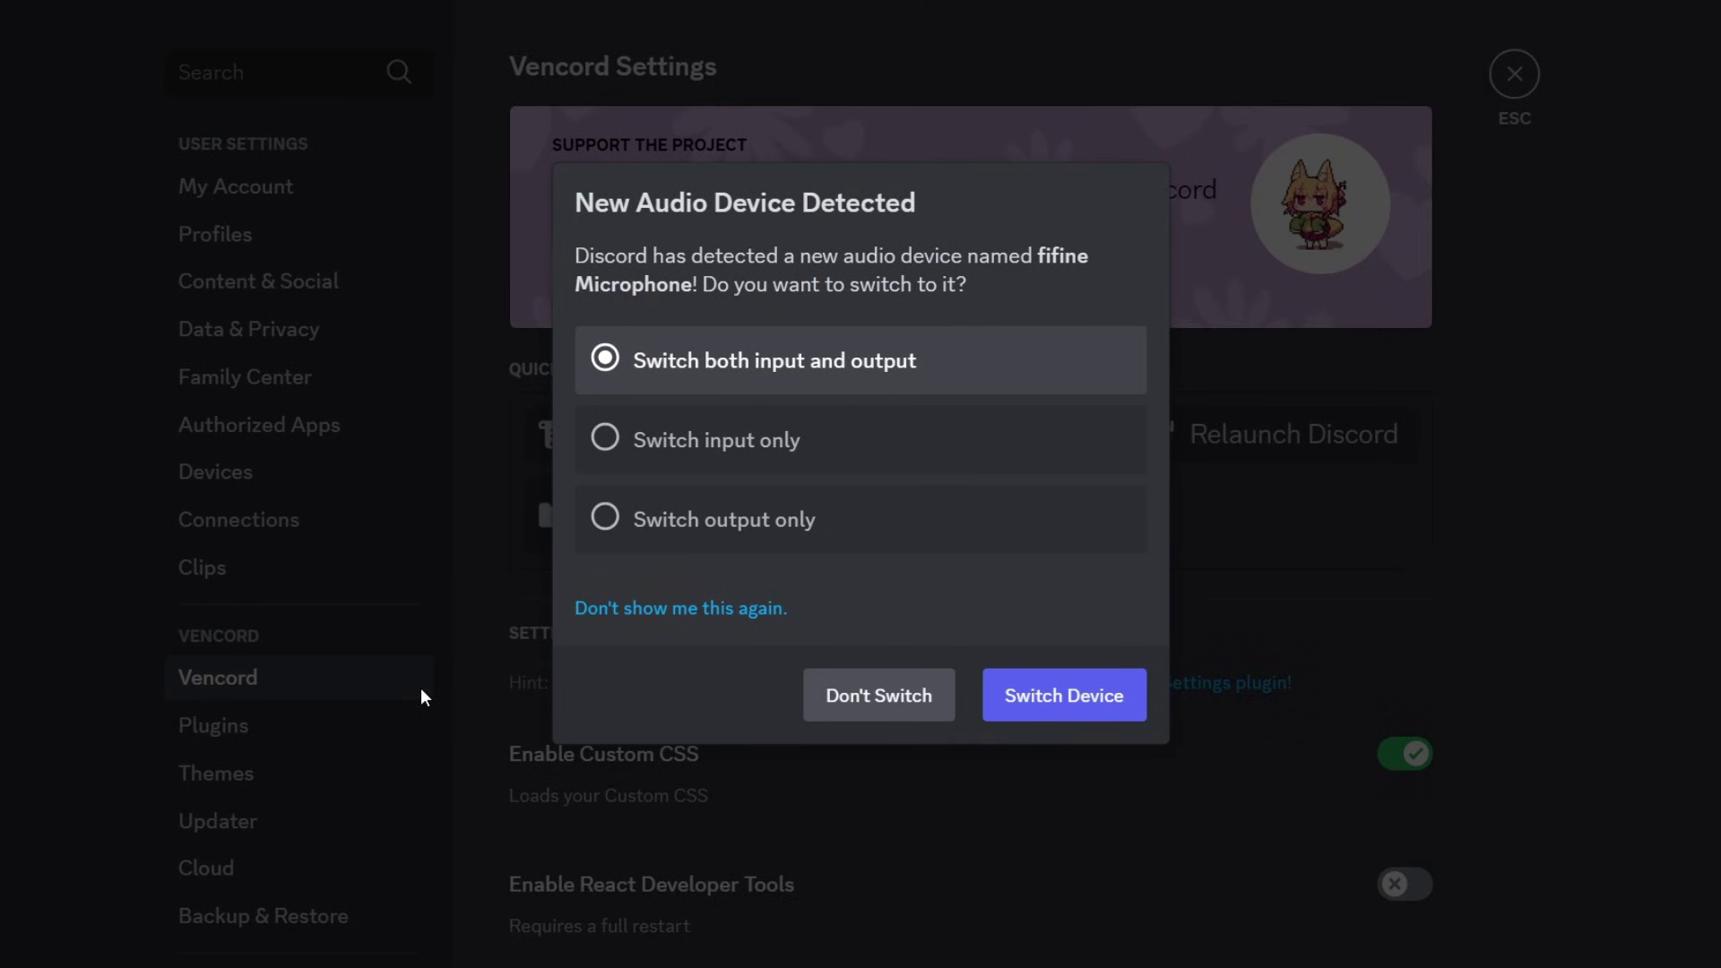
# Step: Dismiss the new audio device prompt in Discord and look through the Vencord settings and their toggles
pyautogui.click(425, 695)
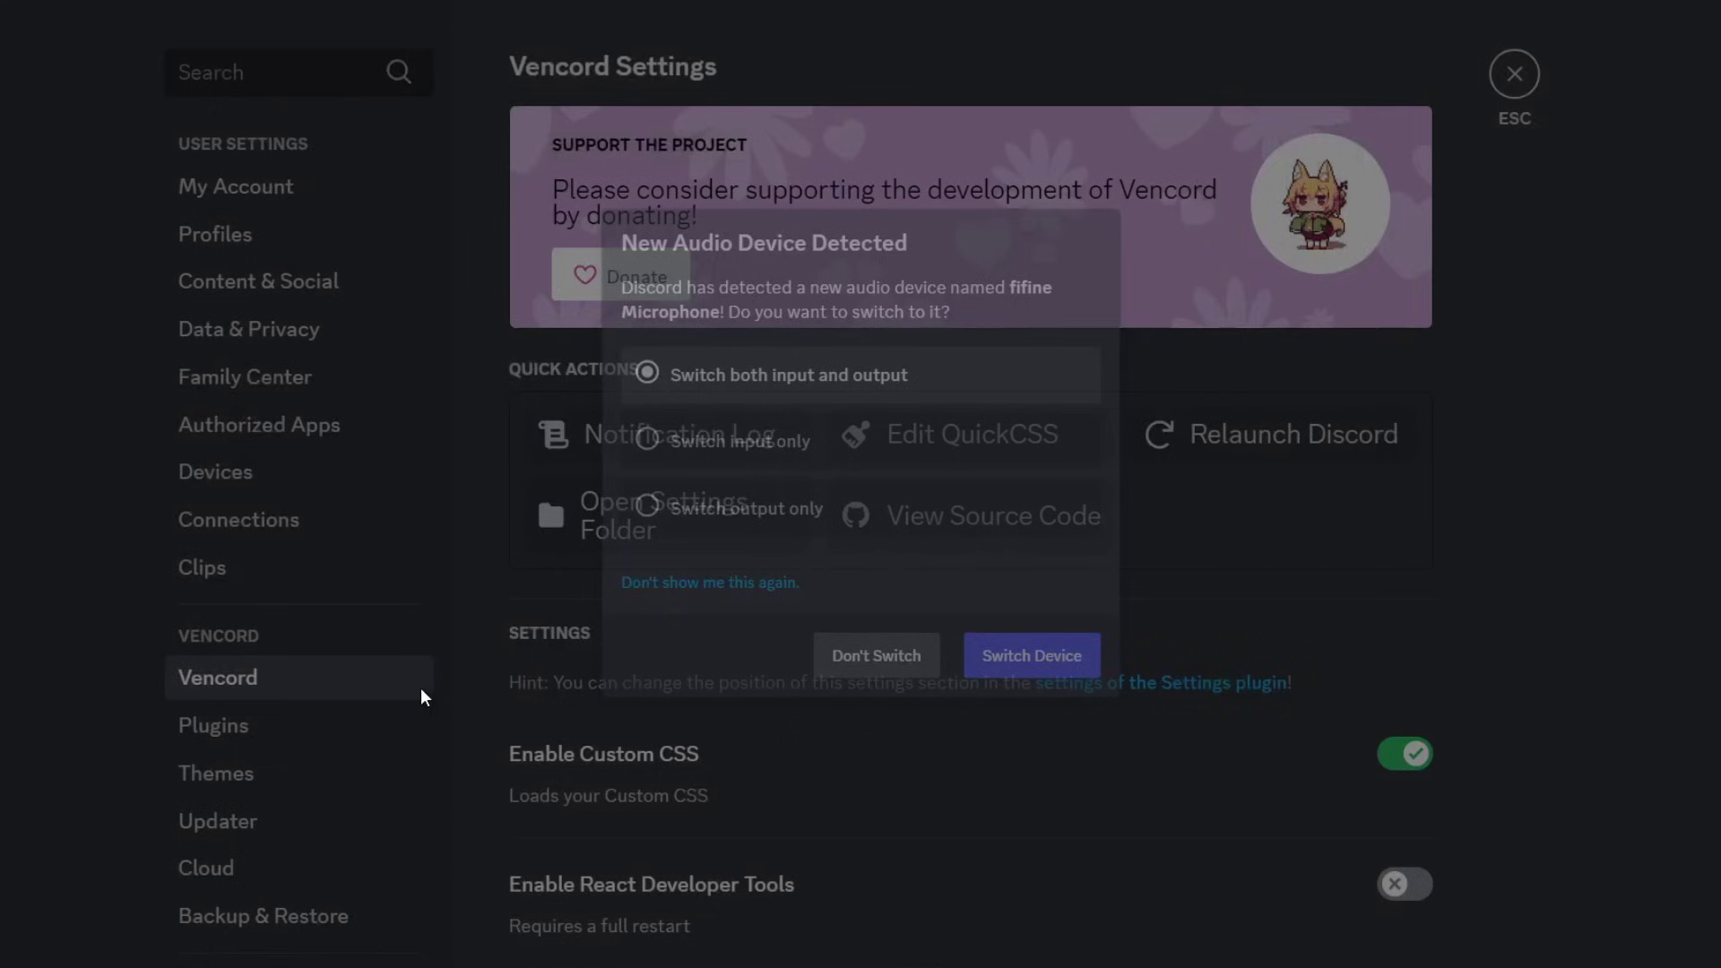
pyautogui.scroll(-10, 296, 708)
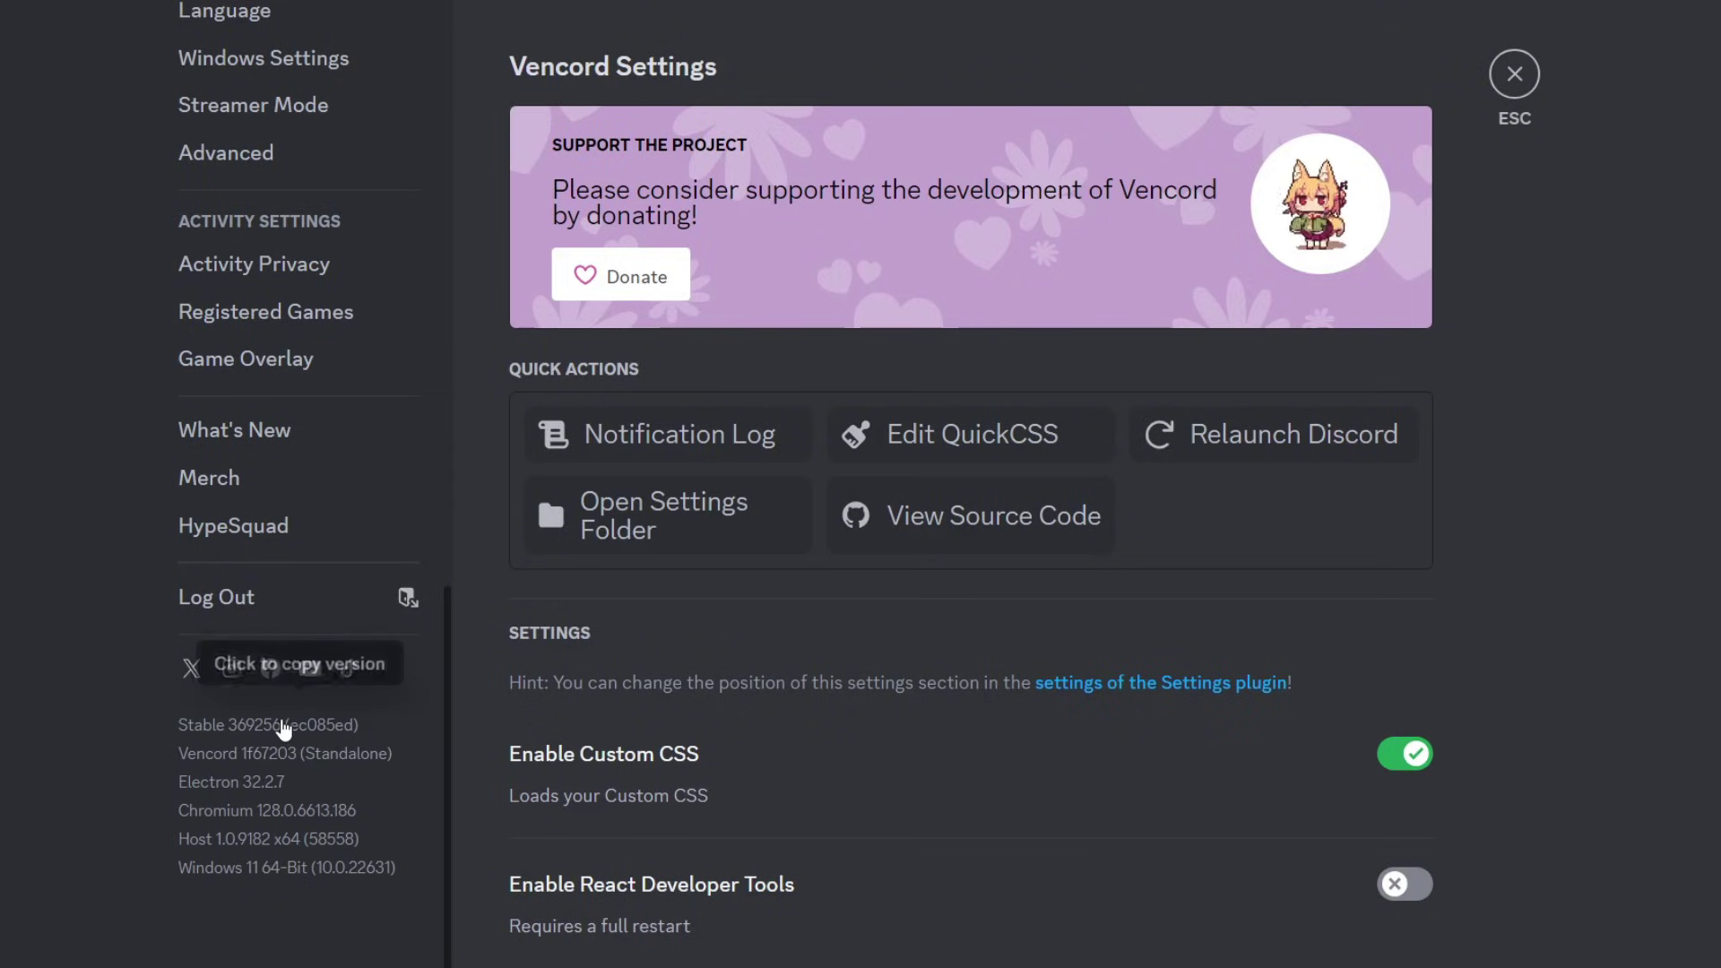
pyautogui.scroll(10, 289, 724)
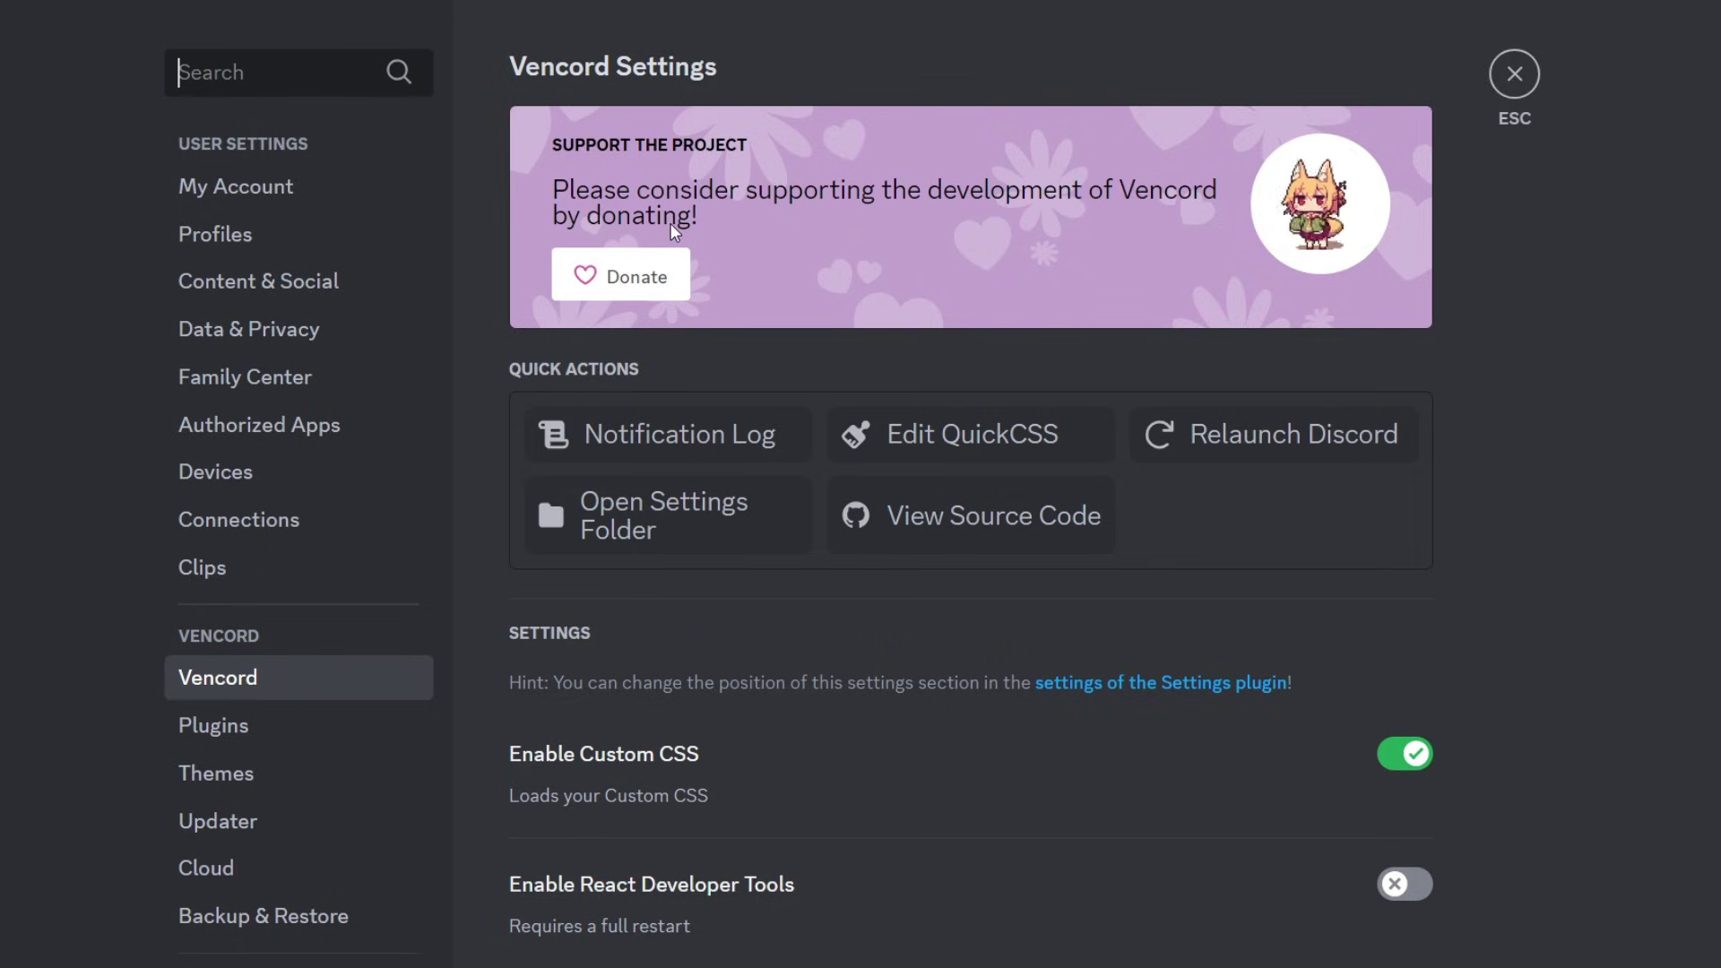
pyautogui.scroll(-3, 944, 361)
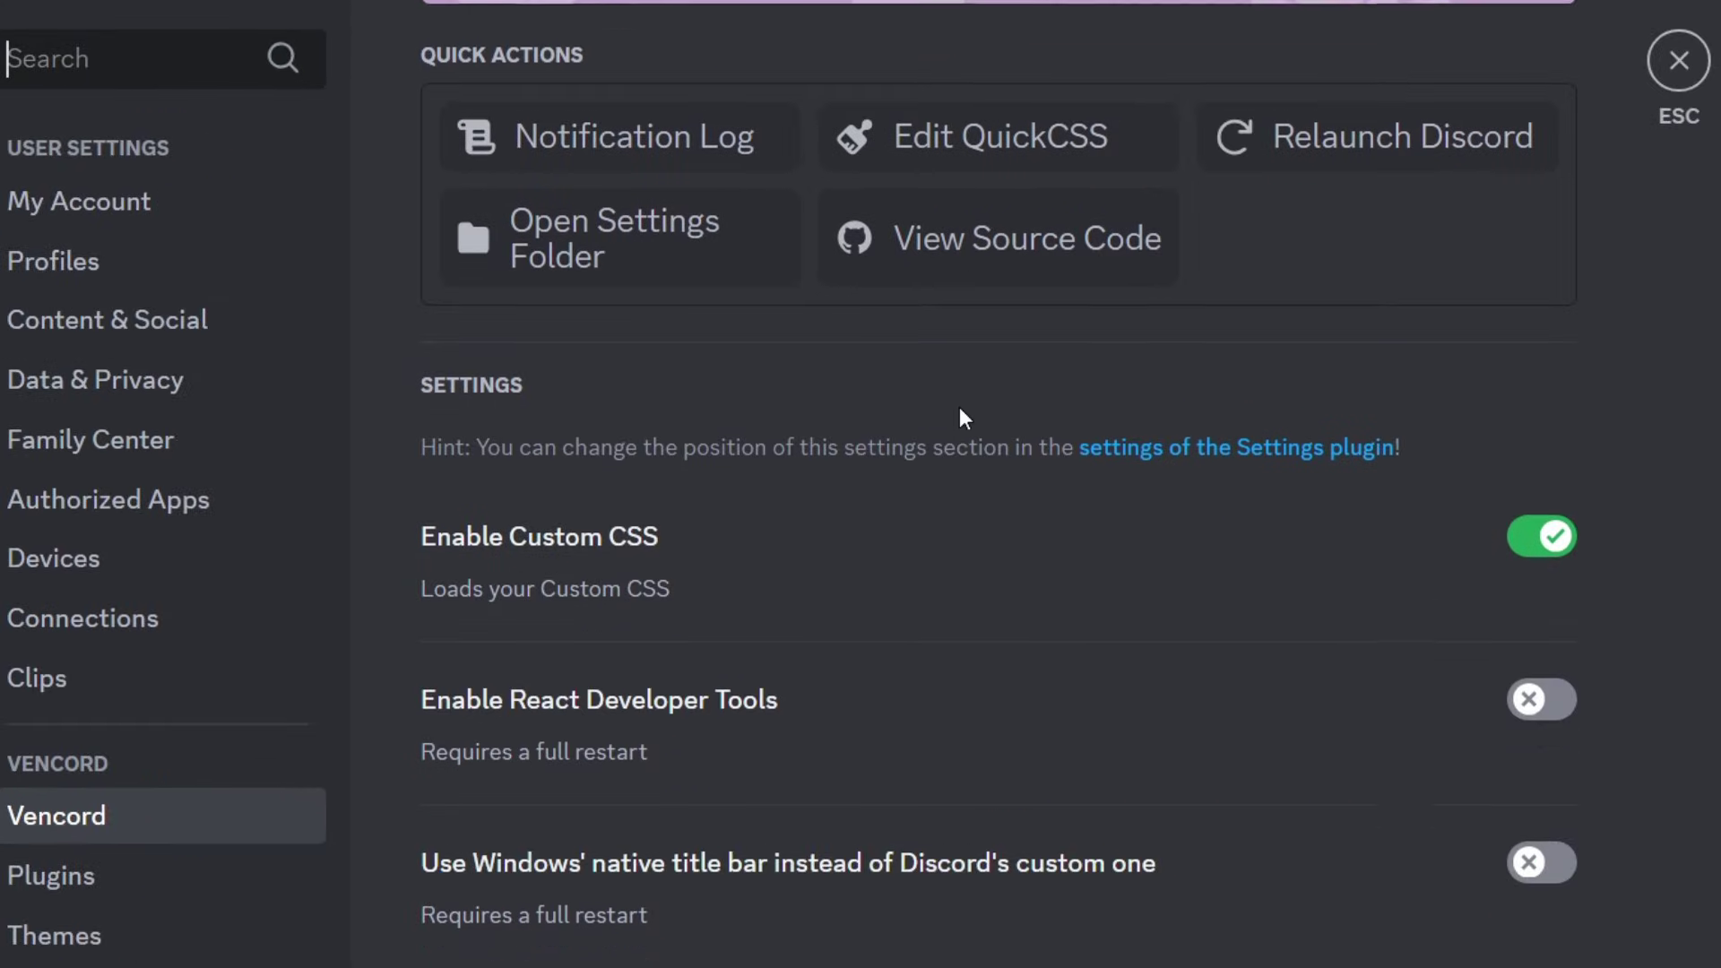
pyautogui.scroll(-3, 538, 403)
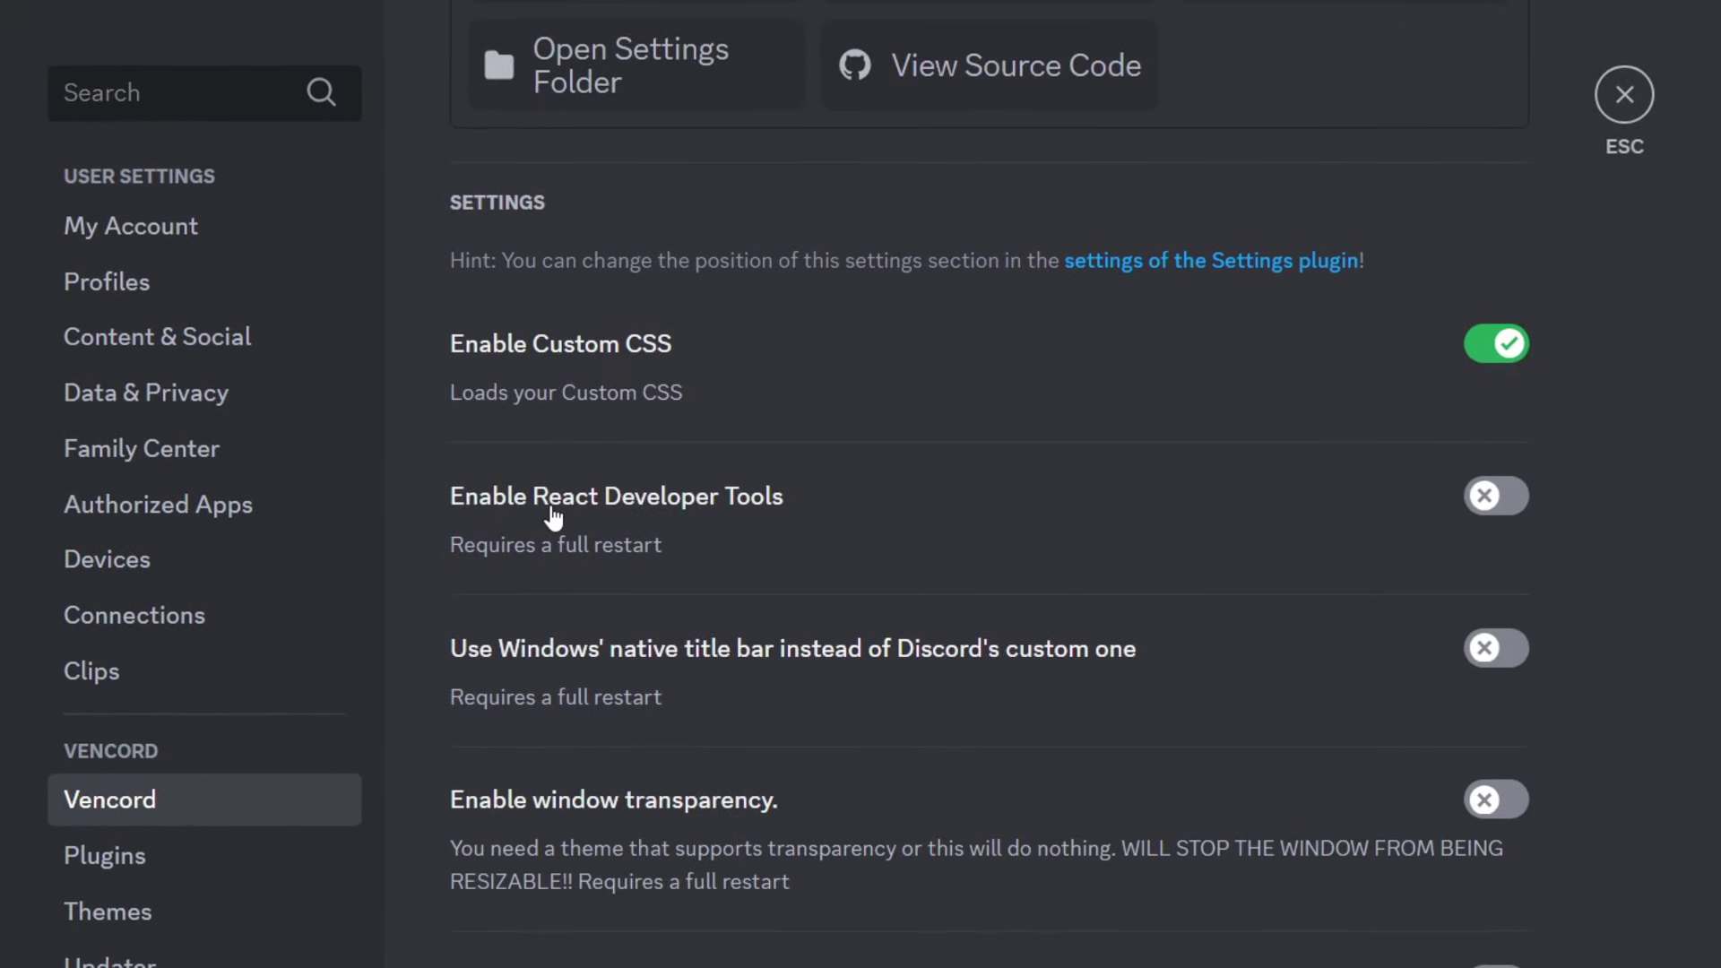
pyautogui.scroll(-3, 554, 670)
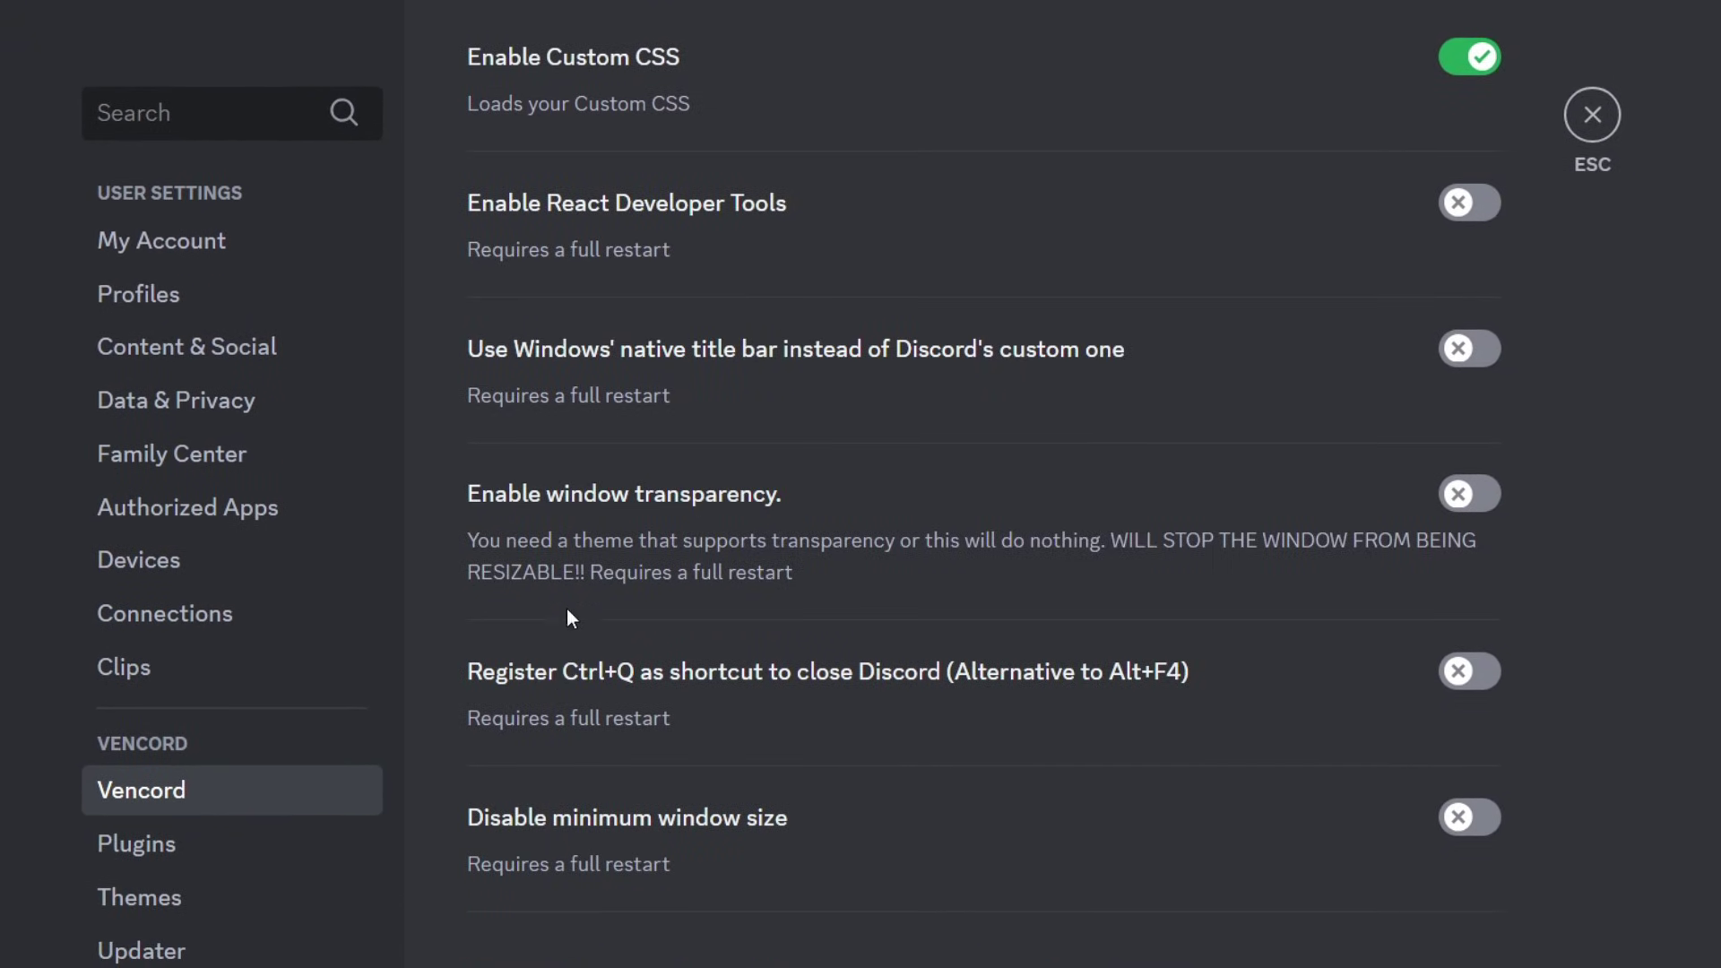
# Step: Enable the AccountPanelServerProfile plugin in Vencord's plugin list
pyautogui.click(206, 847)
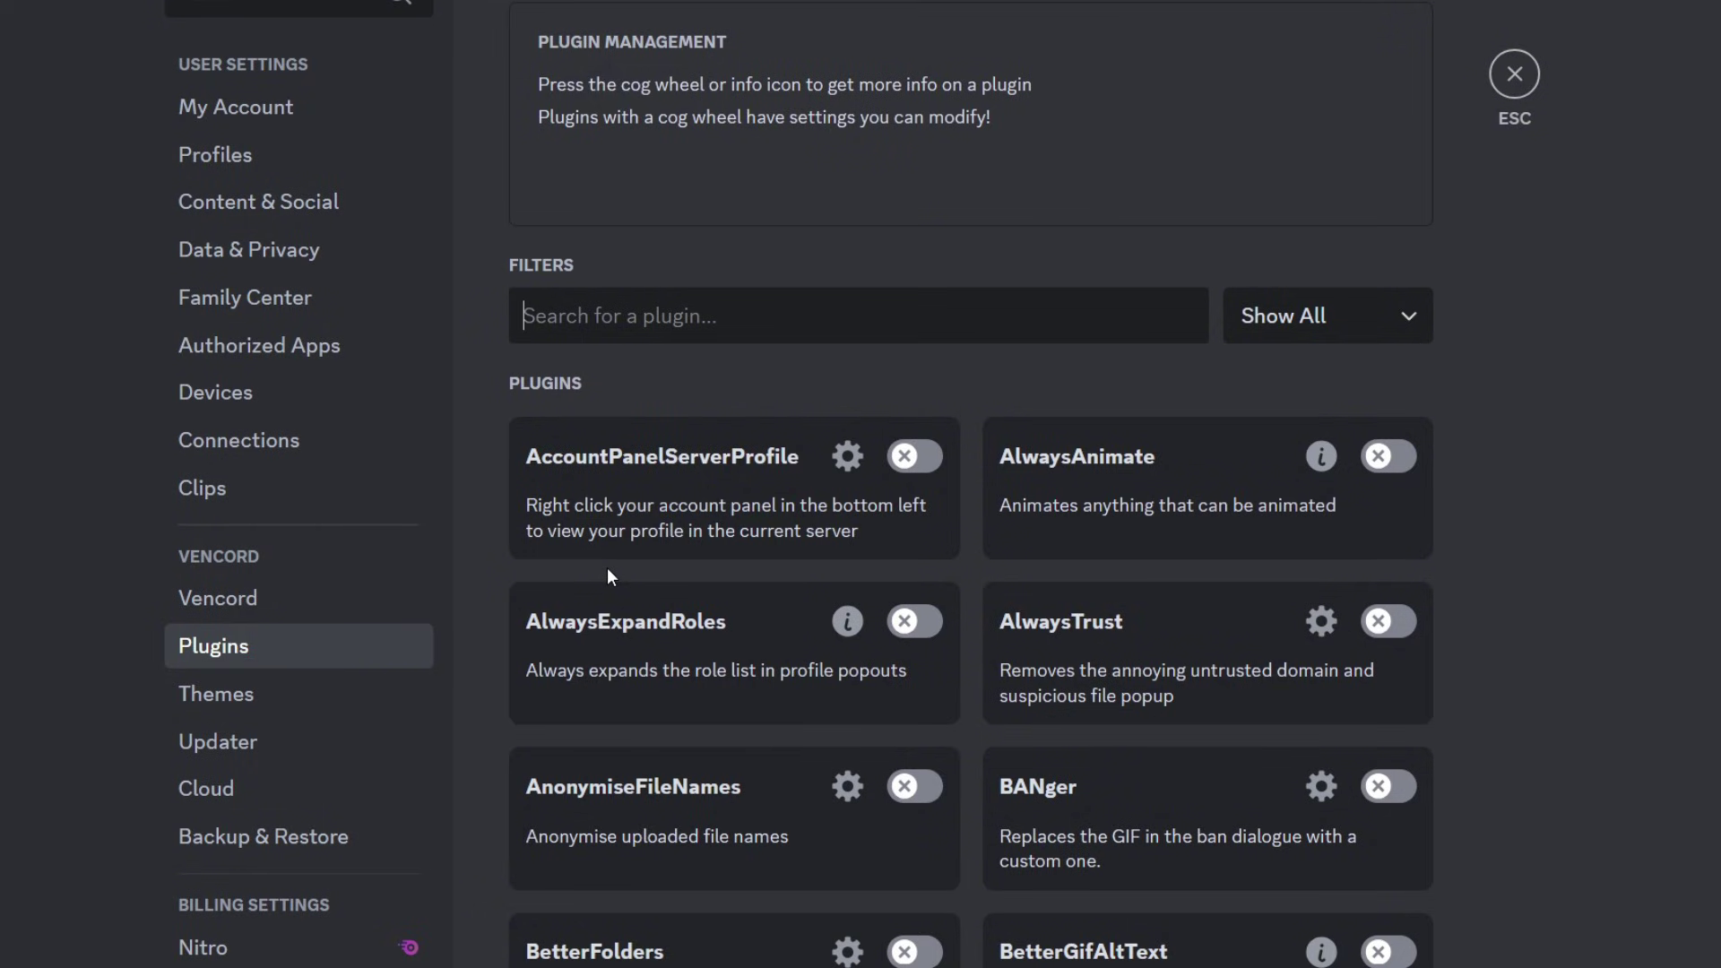
pyautogui.click(901, 466)
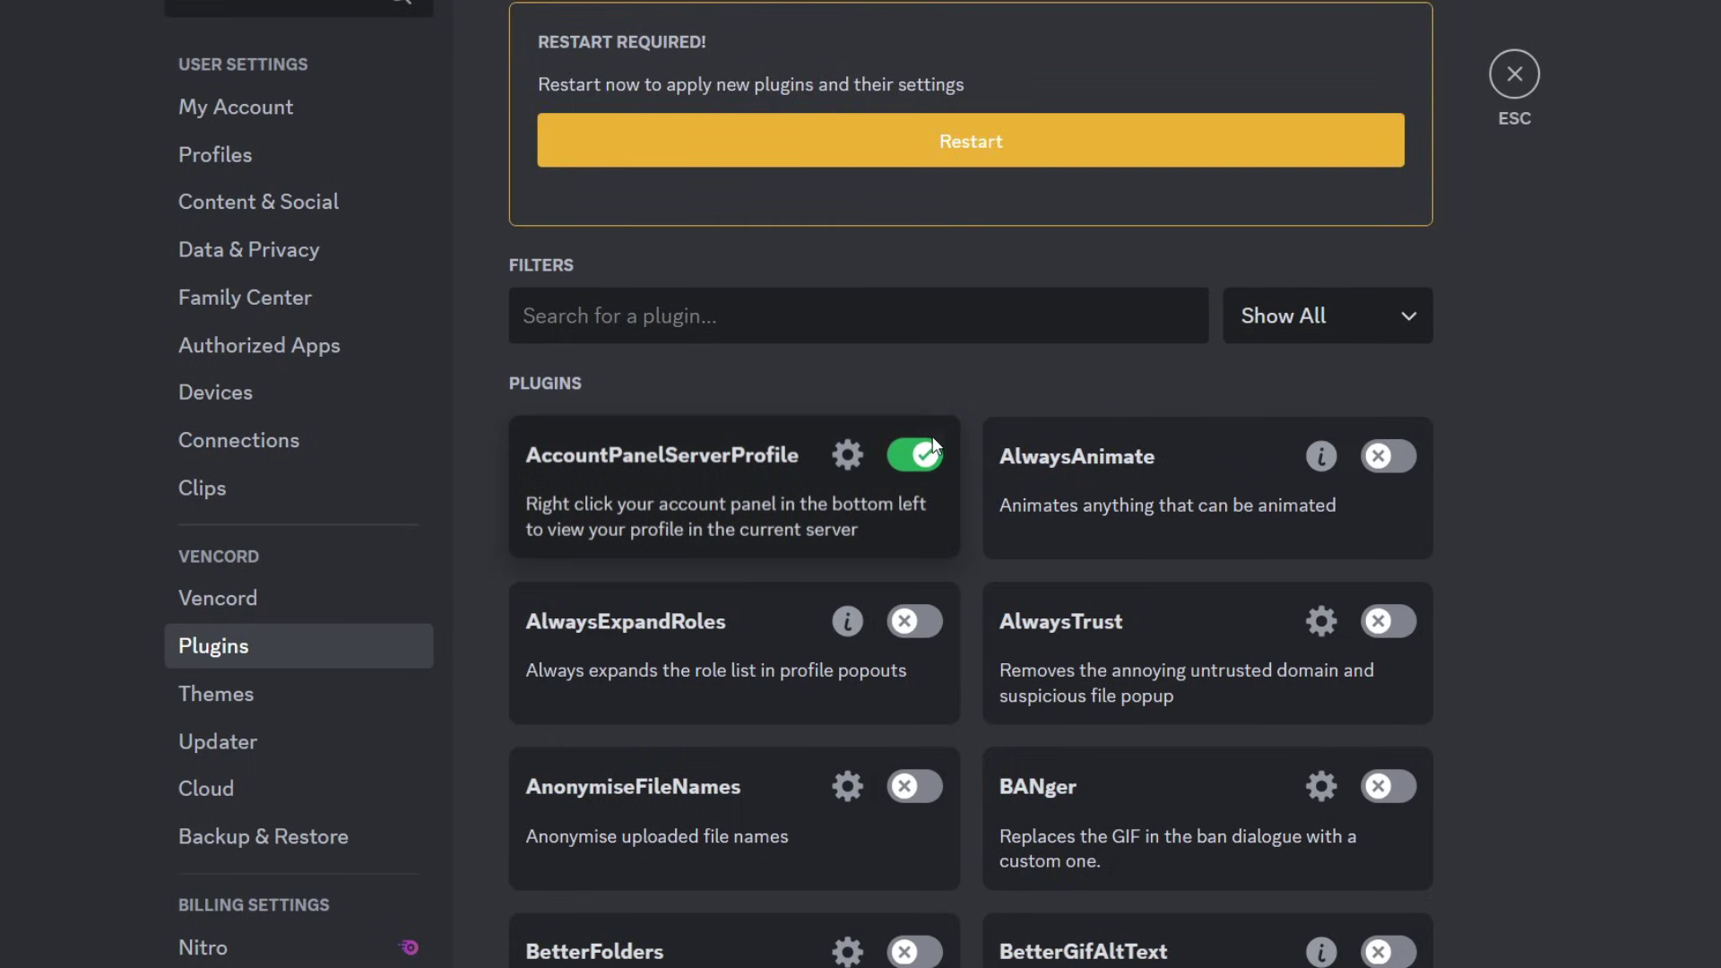
# Step: Disable the AccountPanelServerProfile plugin in Vencord's plugin list
pyautogui.click(923, 459)
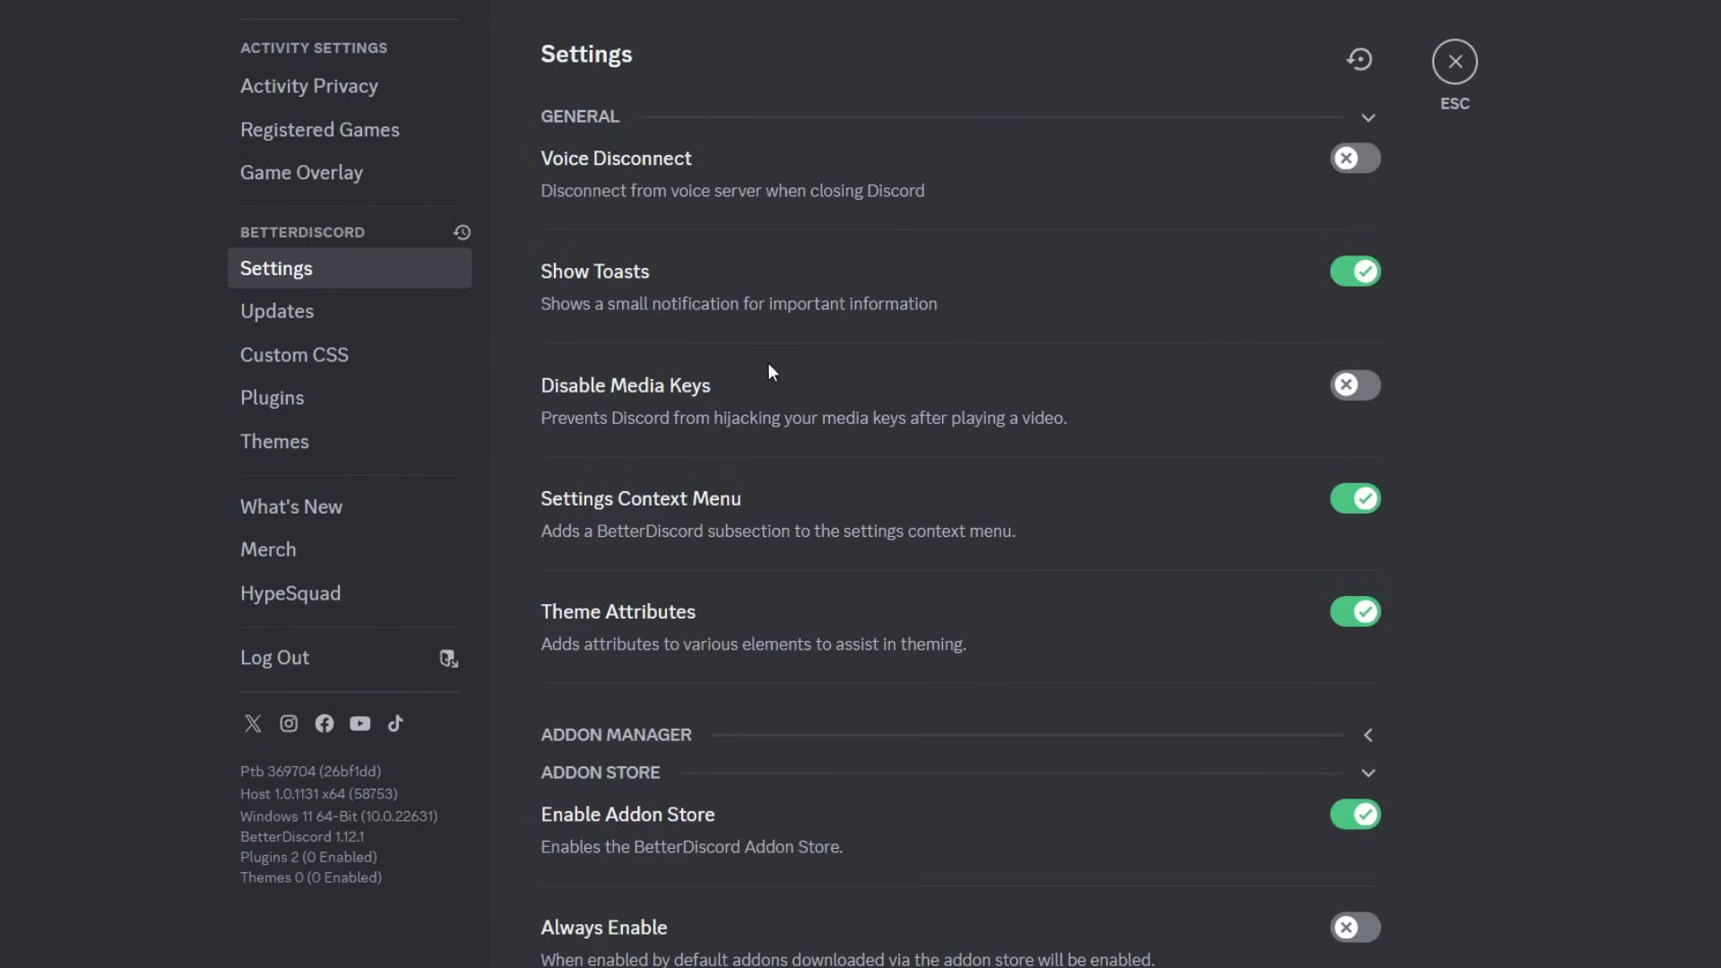
# Step: Look through BetterDiscord's settings on Discord PTB, expanding the Custom CSS and Editor Preferences sections
pyautogui.scroll(-3, 767, 363)
pyautogui.scroll(-3, 799, 405)
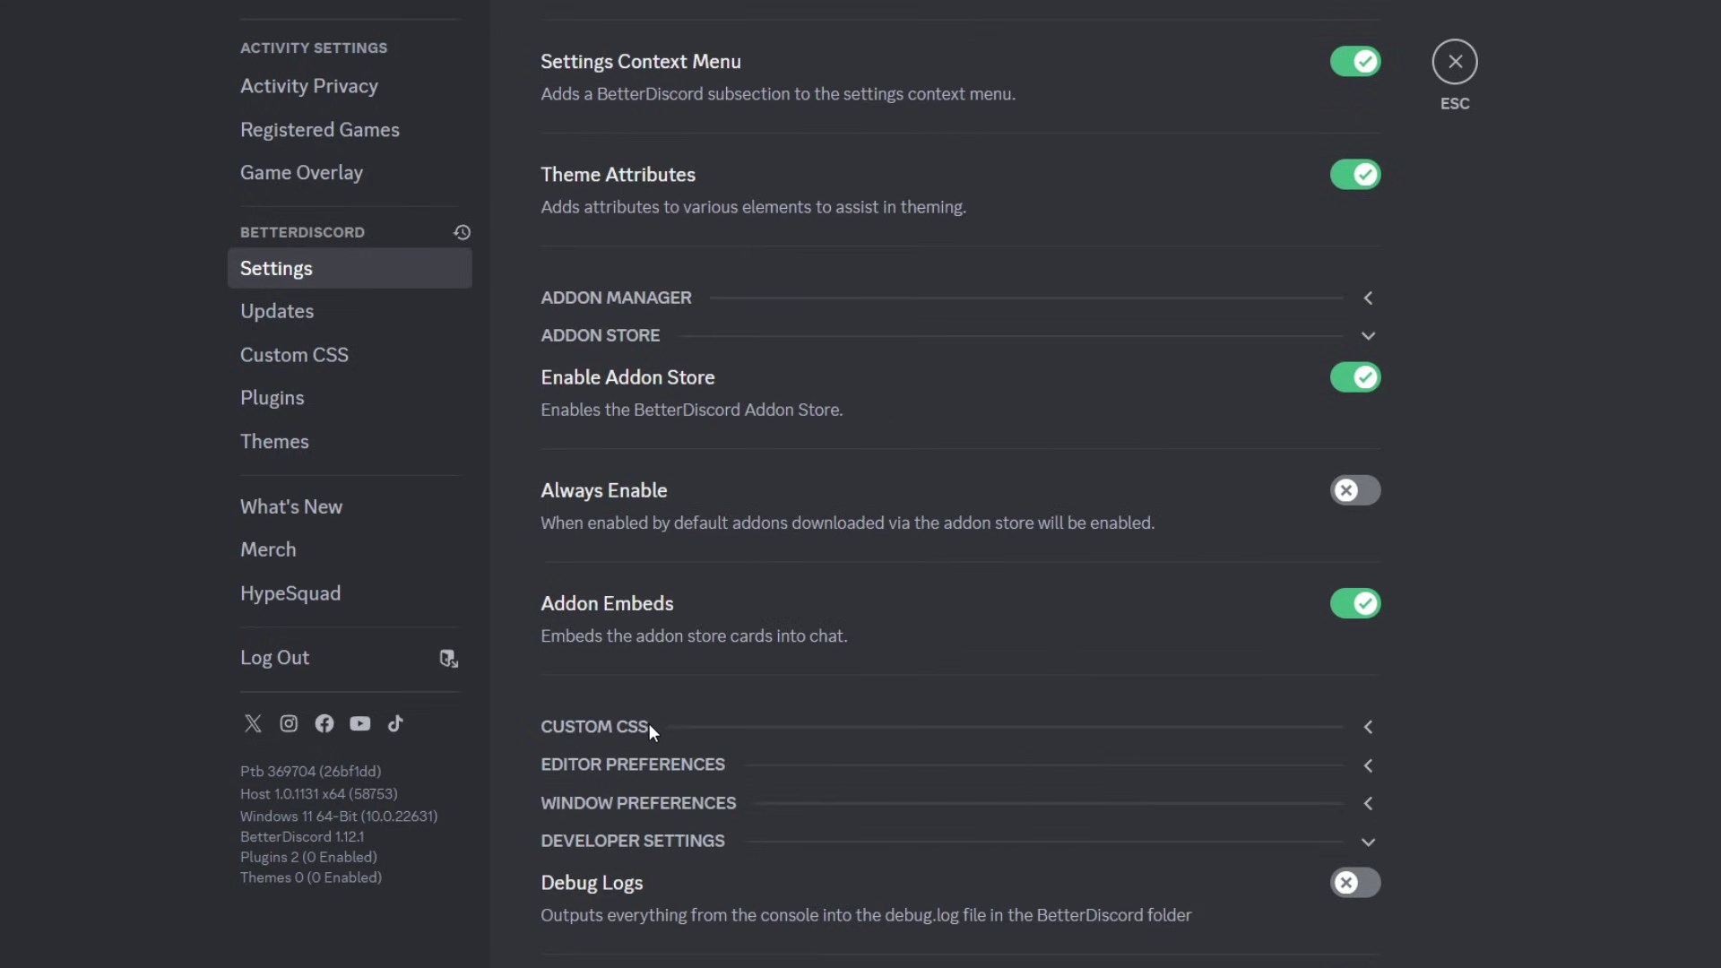
pyautogui.click(648, 723)
pyautogui.scroll(-5, 676, 733)
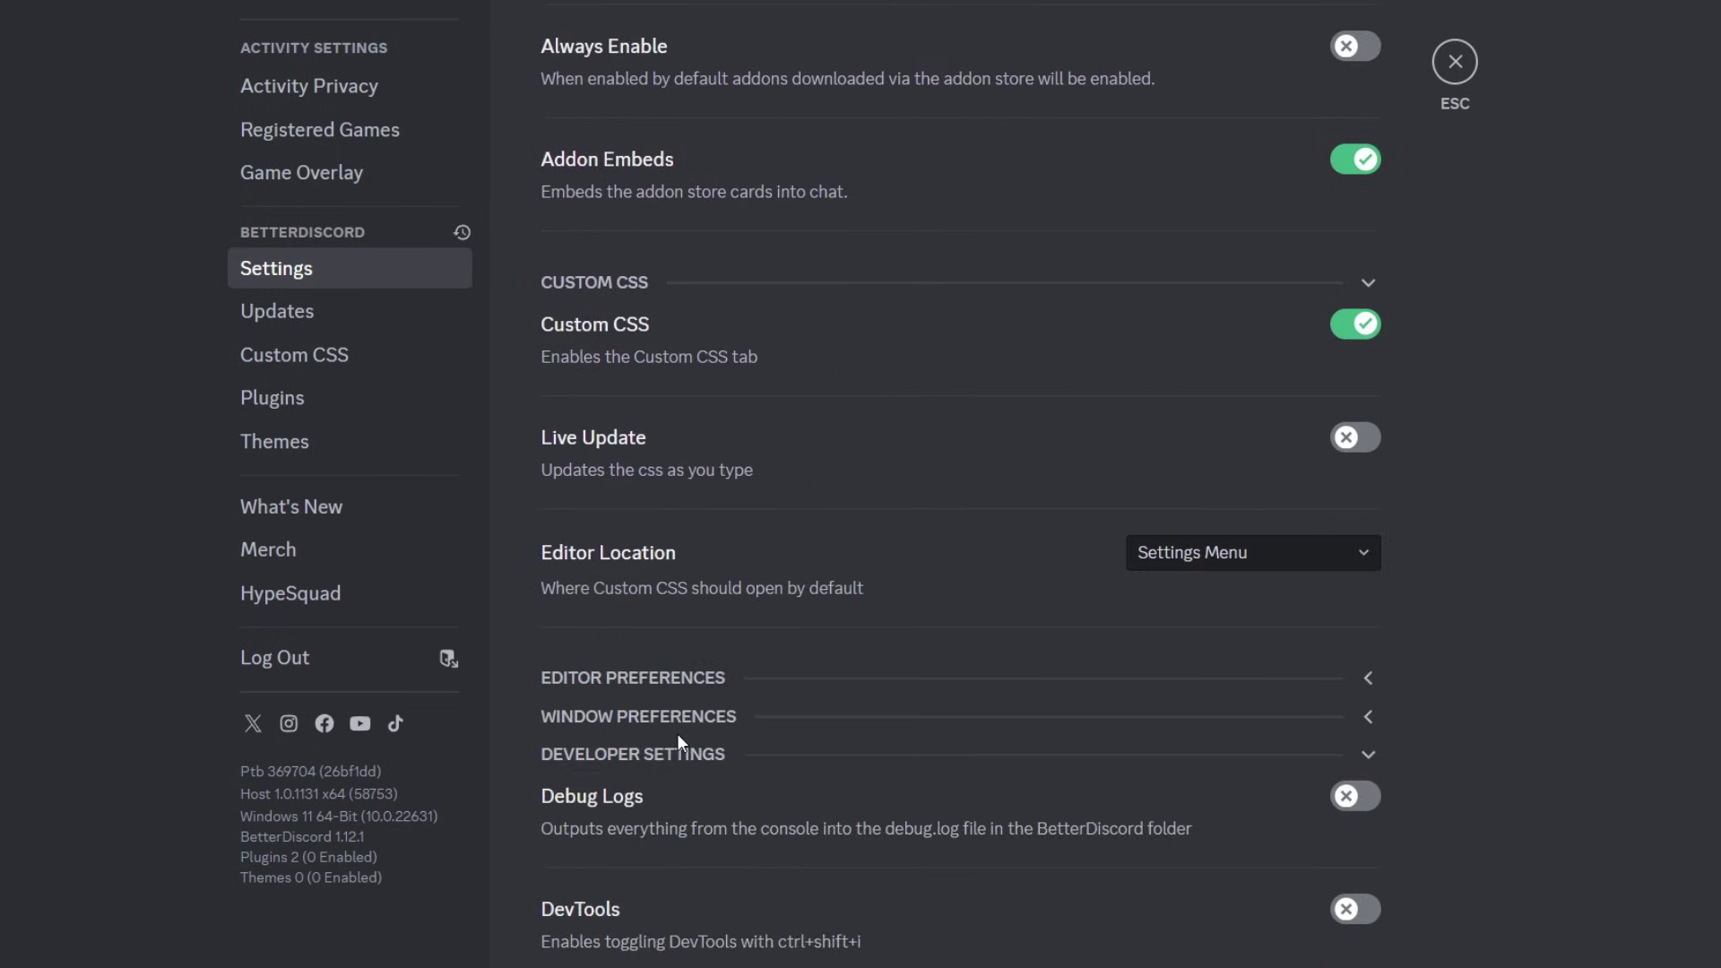
pyautogui.click(667, 680)
pyautogui.scroll(-10, 664, 679)
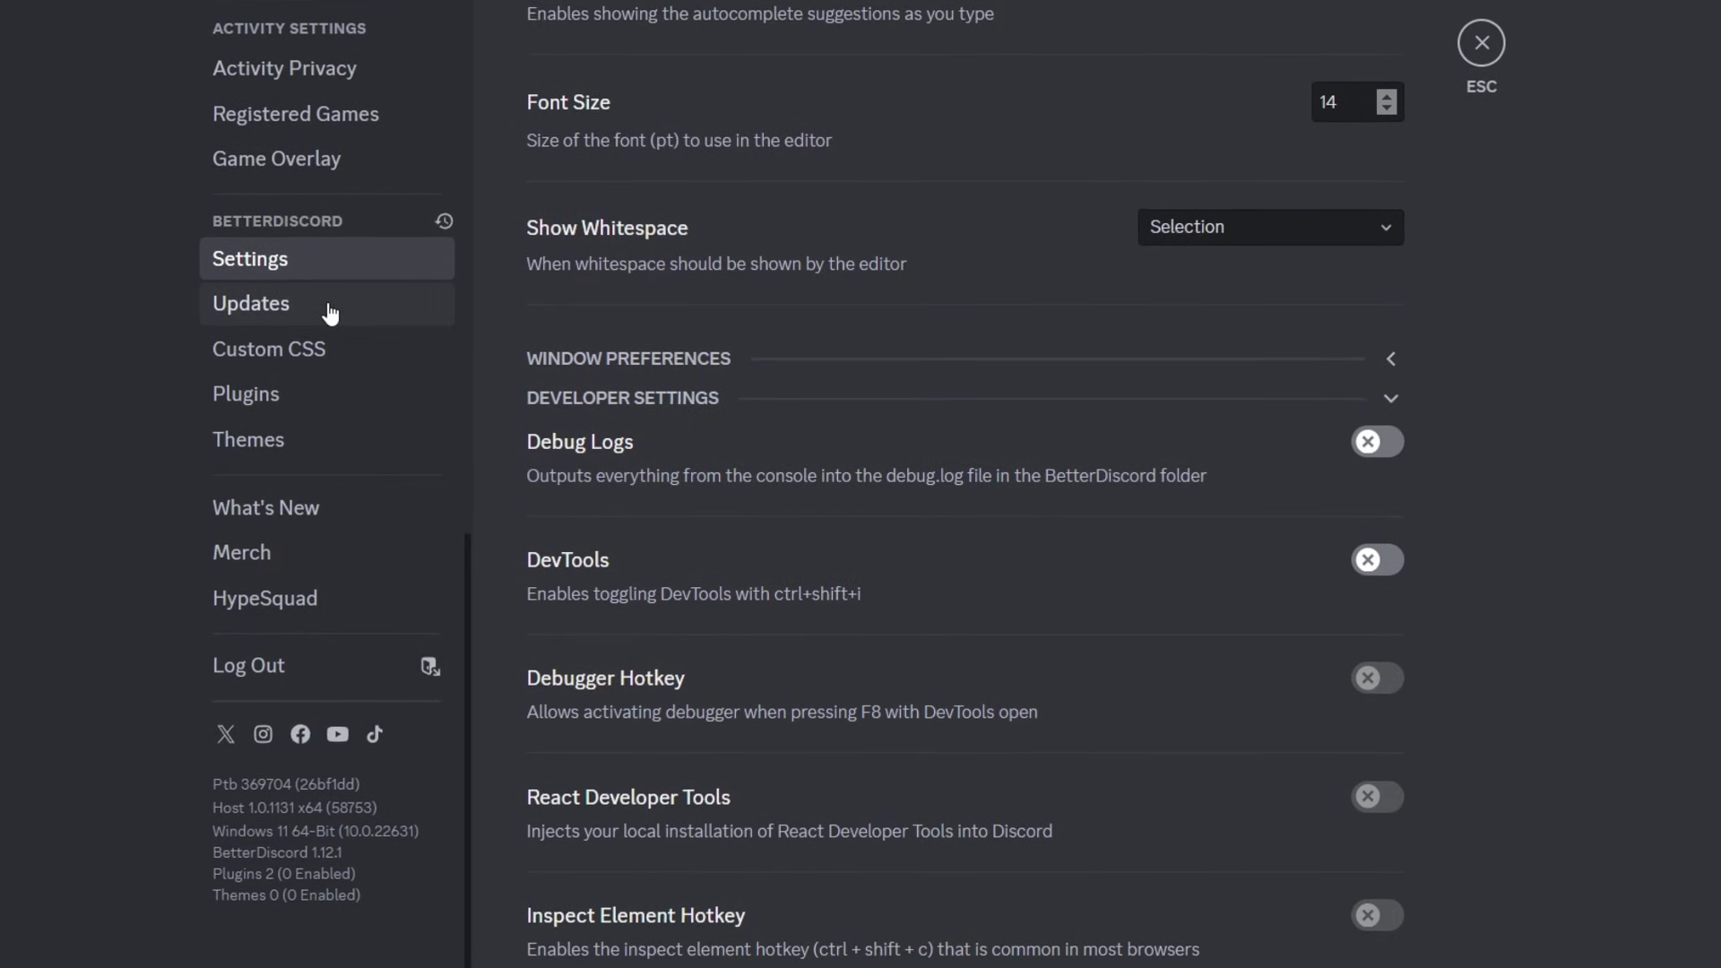
# Step: Delete the BDFDB and GameActivityToggle plugins from BetterDiscord's plugin list
pyautogui.click(314, 396)
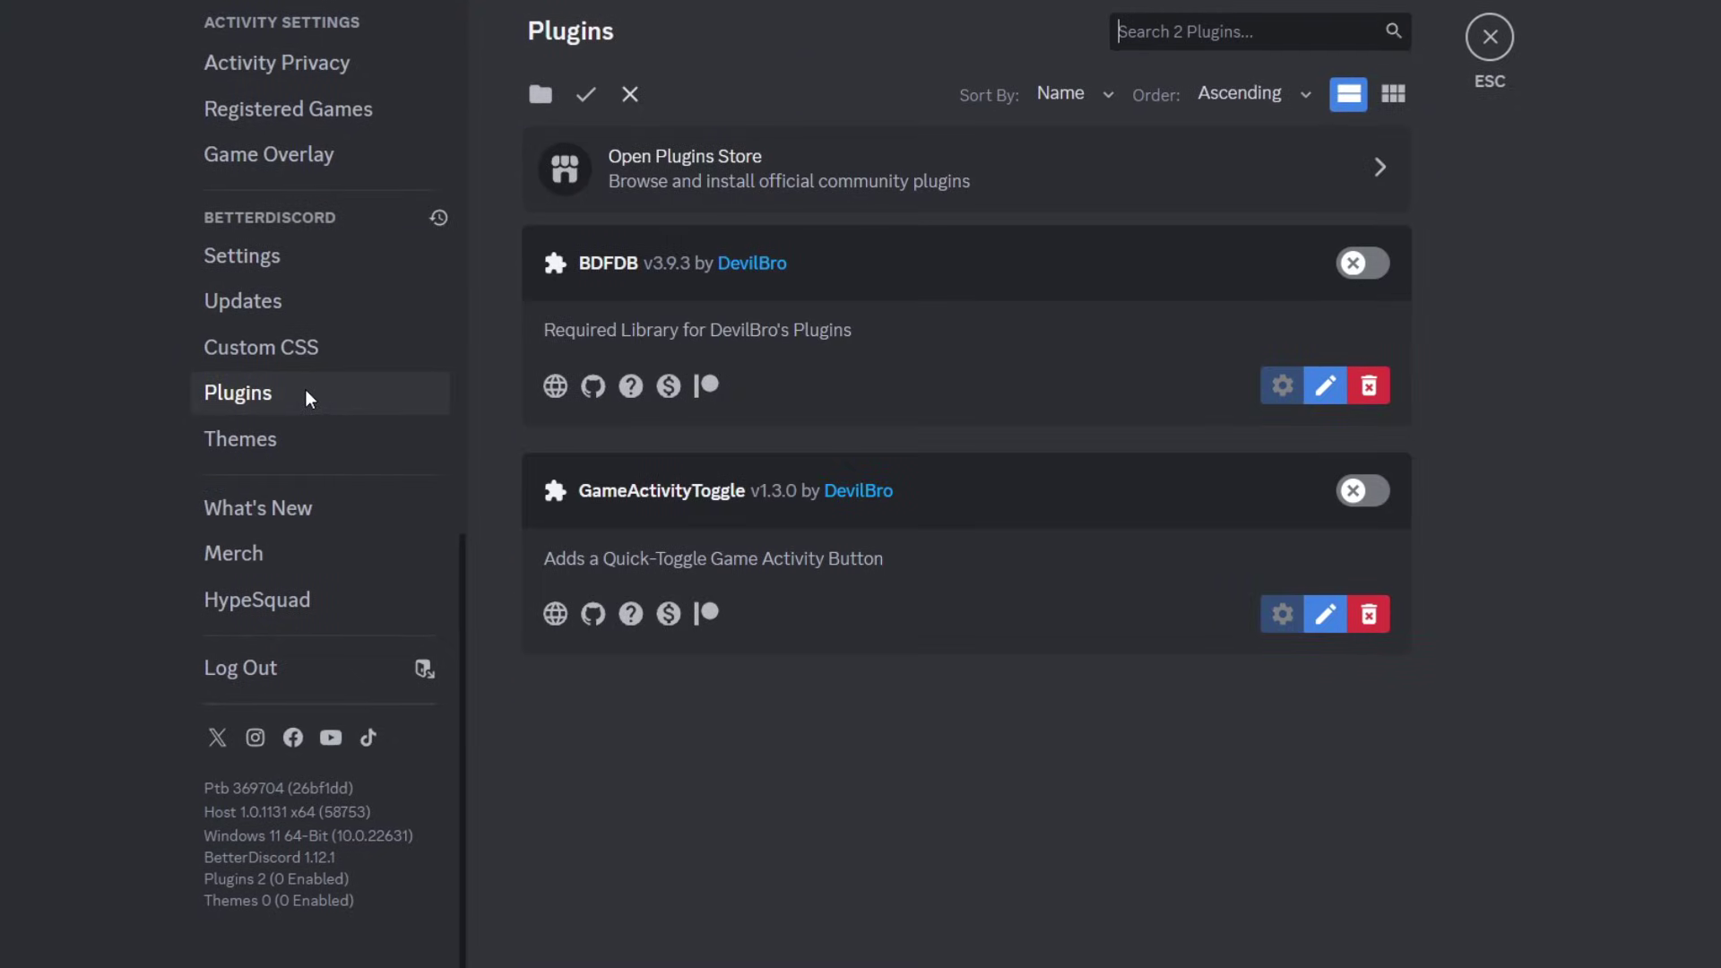
pyautogui.click(1371, 386)
pyautogui.click(1125, 541)
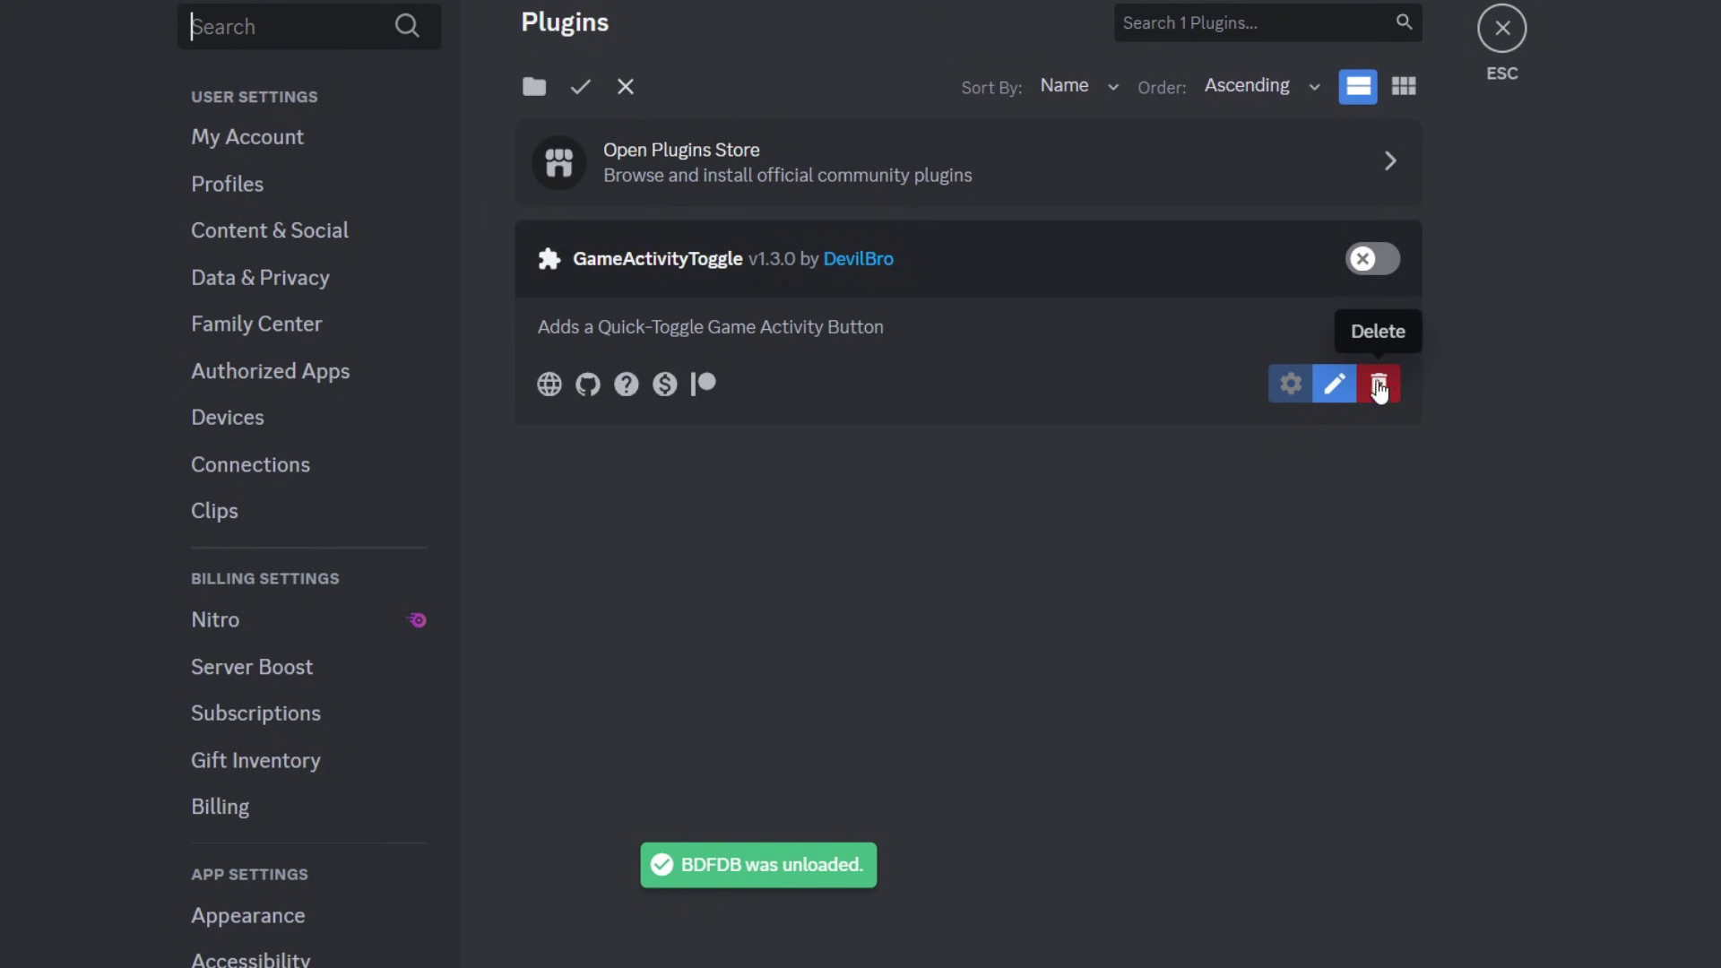
pyautogui.keyDown('shift'); pyautogui.click(1379, 385); pyautogui.keyUp('shift')
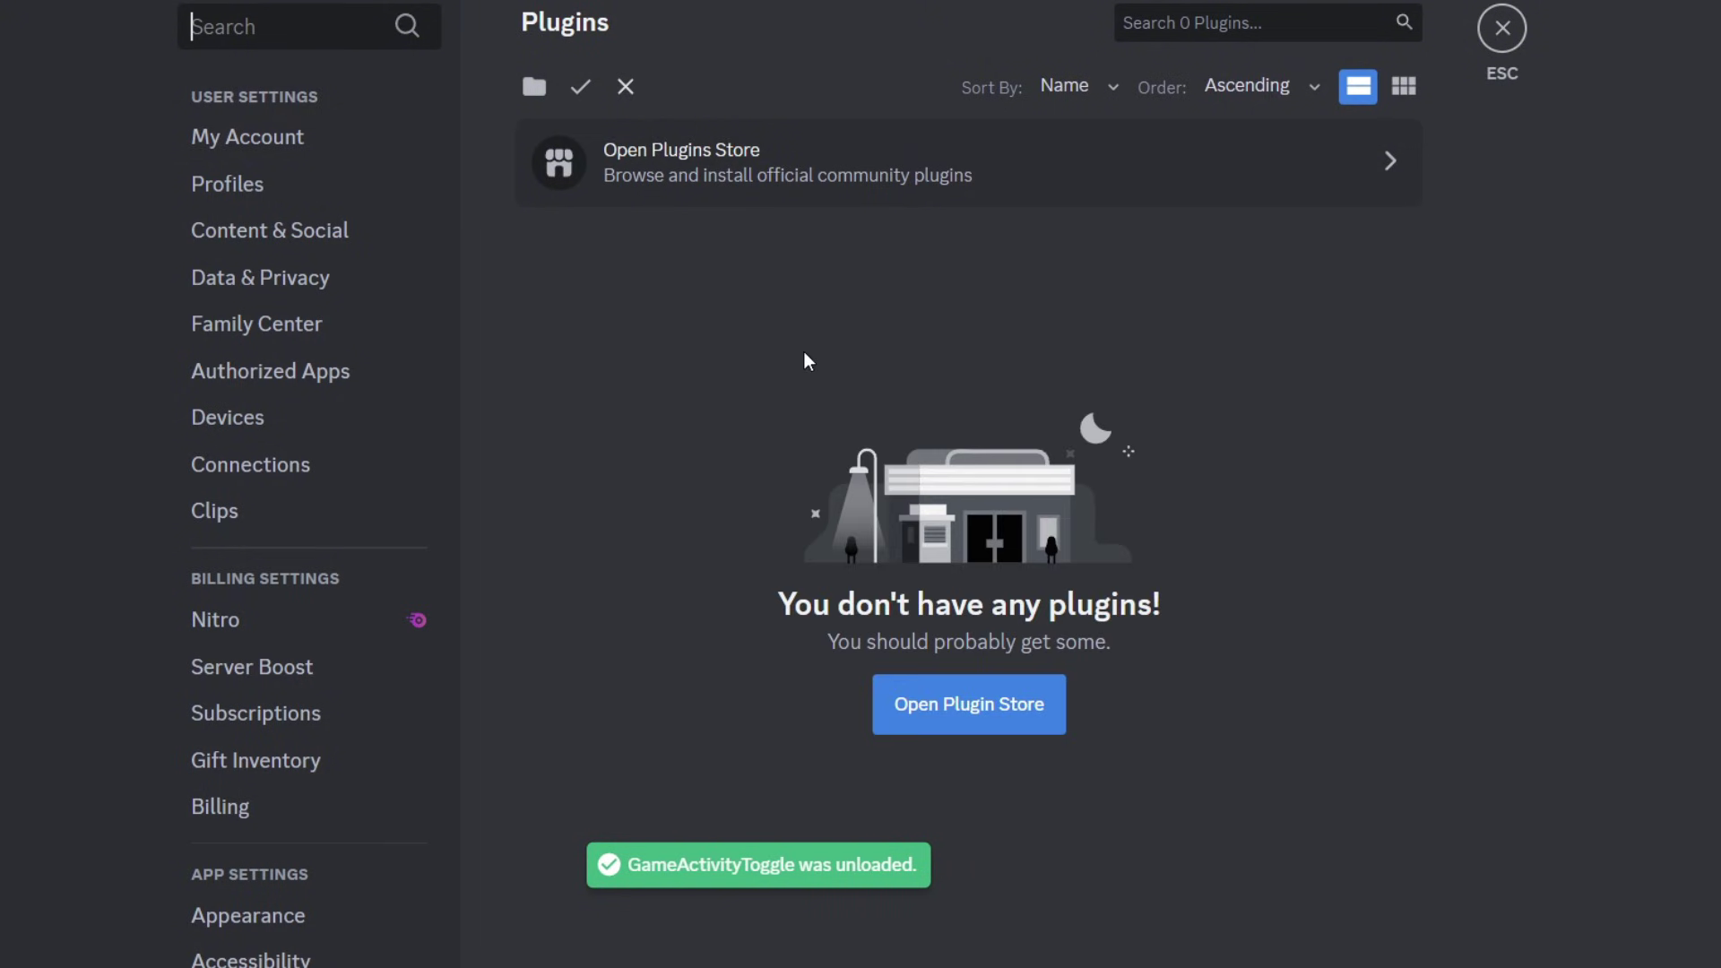
# Step: Download the GameActivityToggle plugin from the BetterDiscord plugin store
pyautogui.click(982, 700)
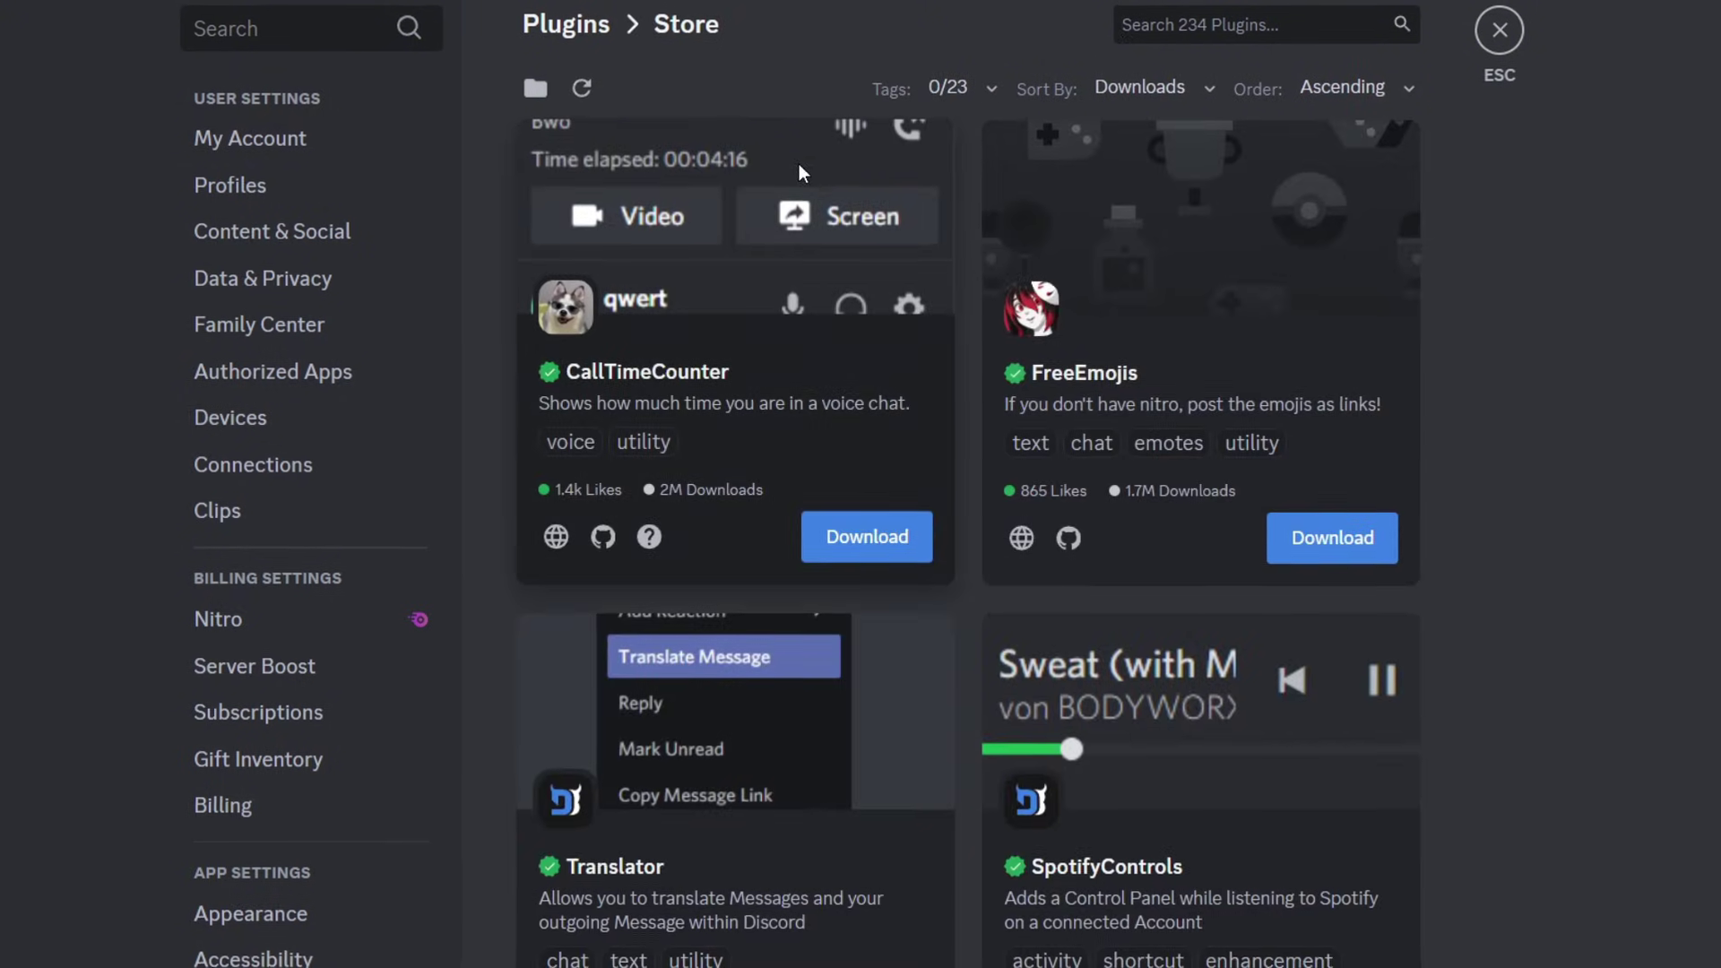
pyautogui.scroll(-10, 794, 319)
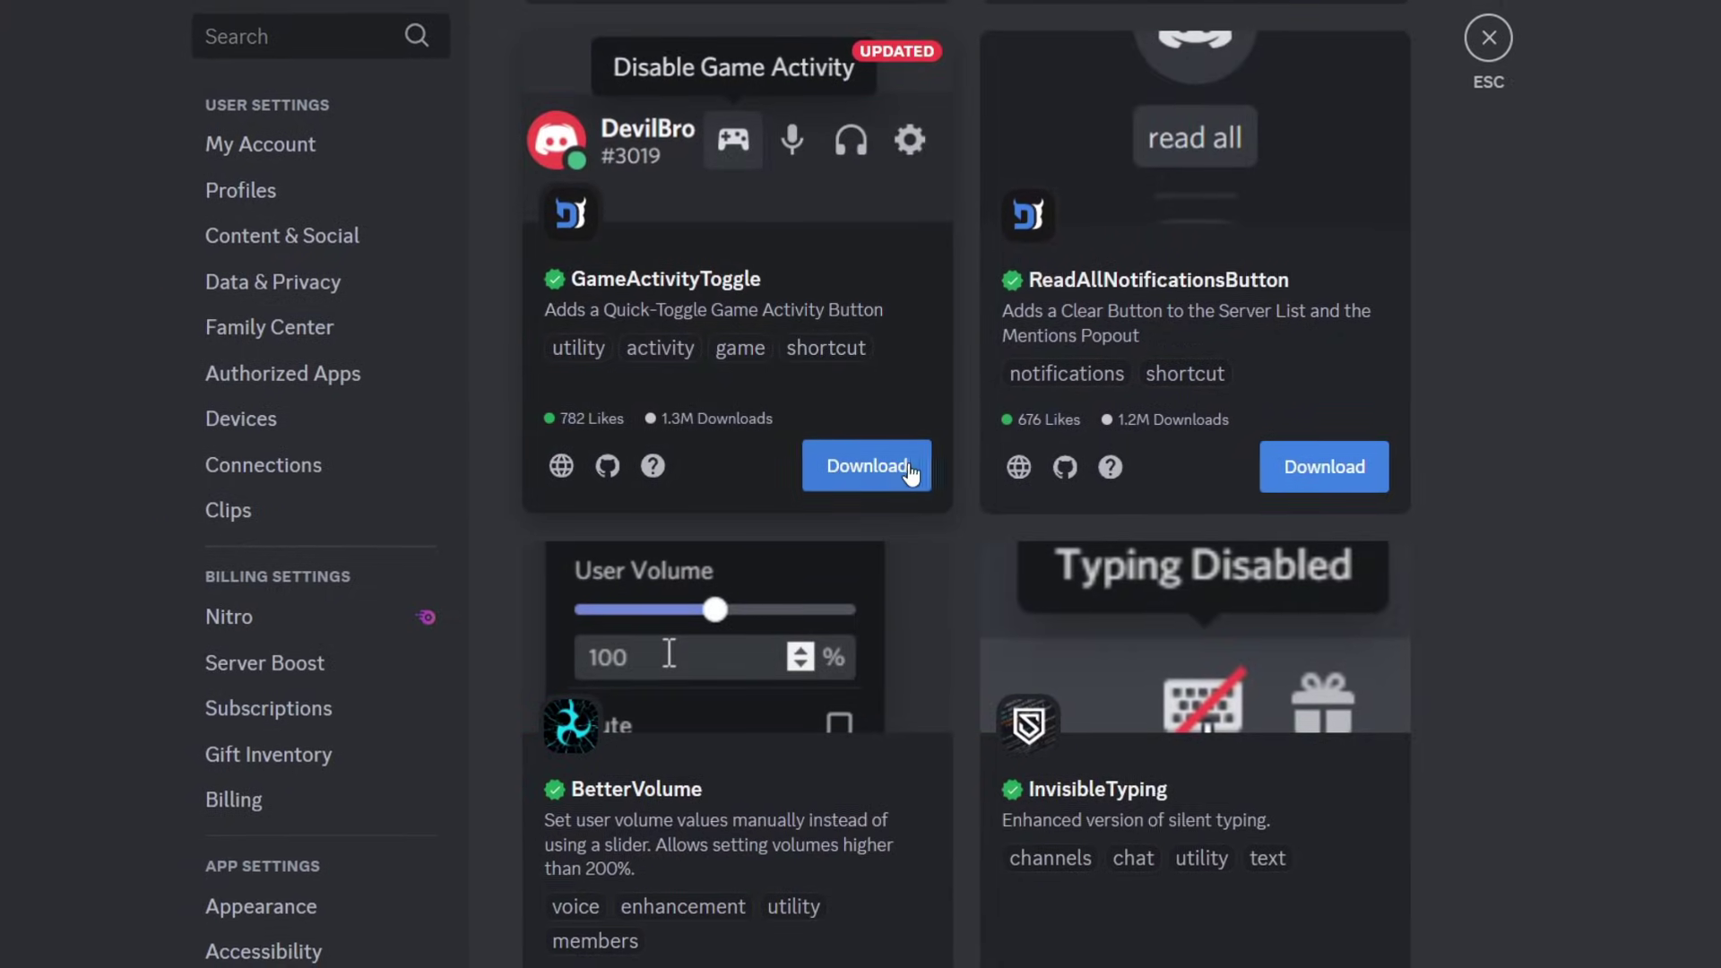
pyautogui.click(909, 466)
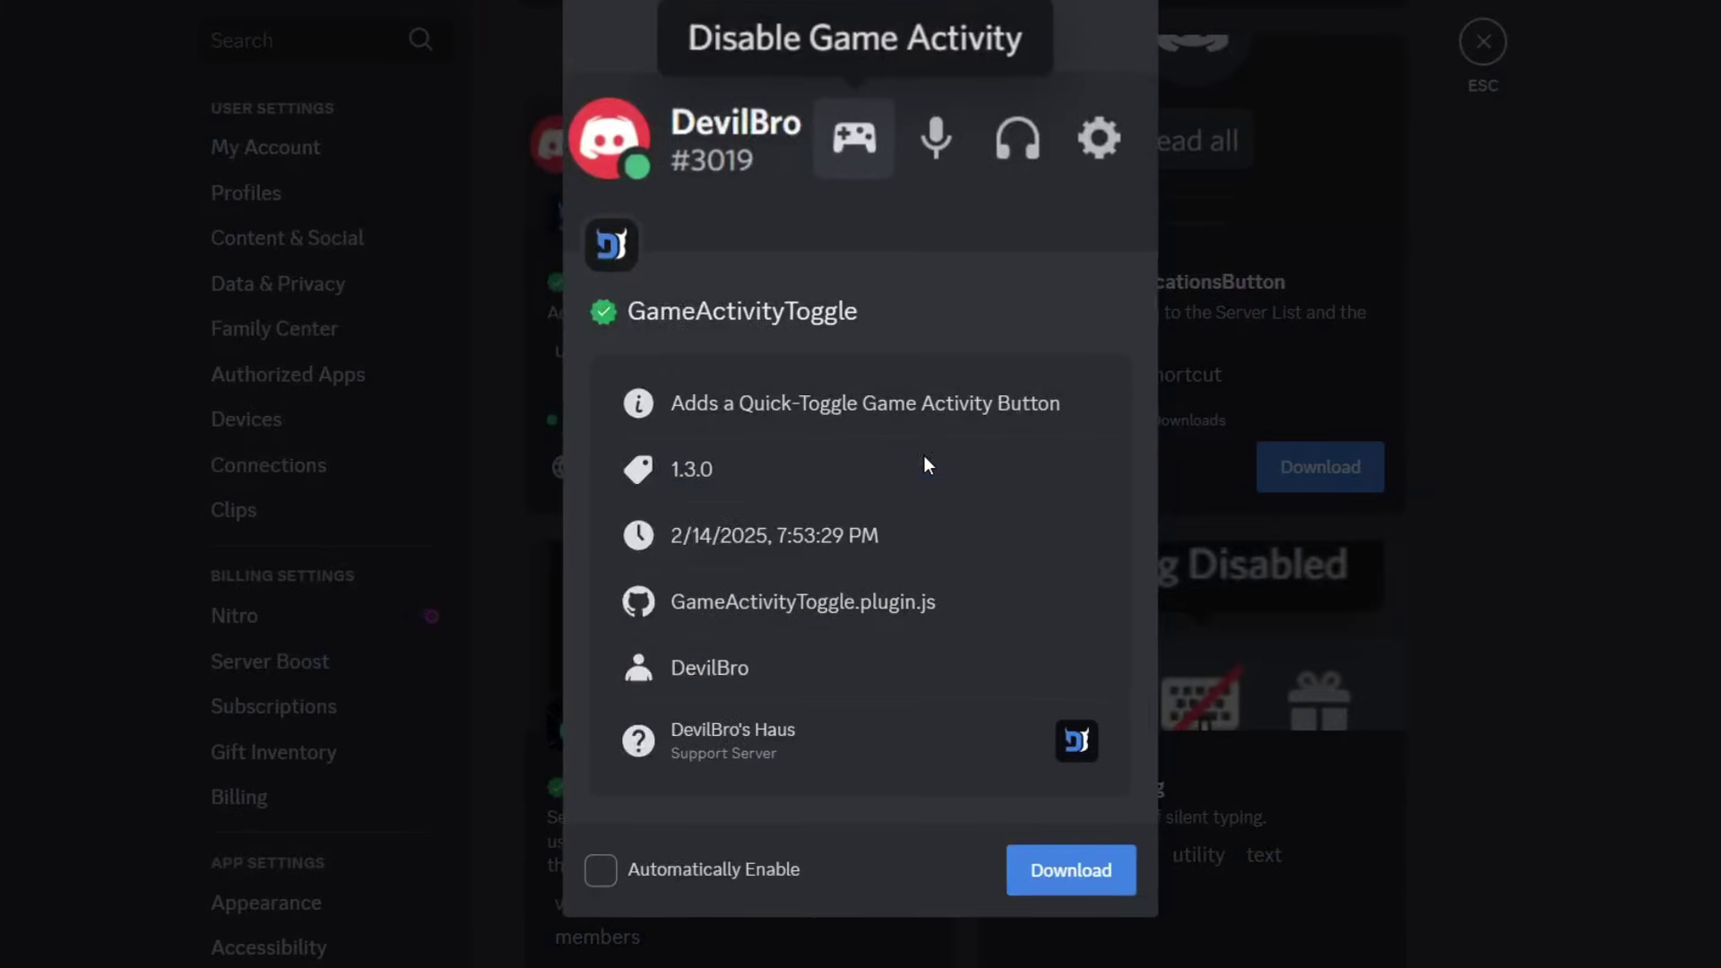
pyautogui.click(815, 864)
pyautogui.click(1107, 865)
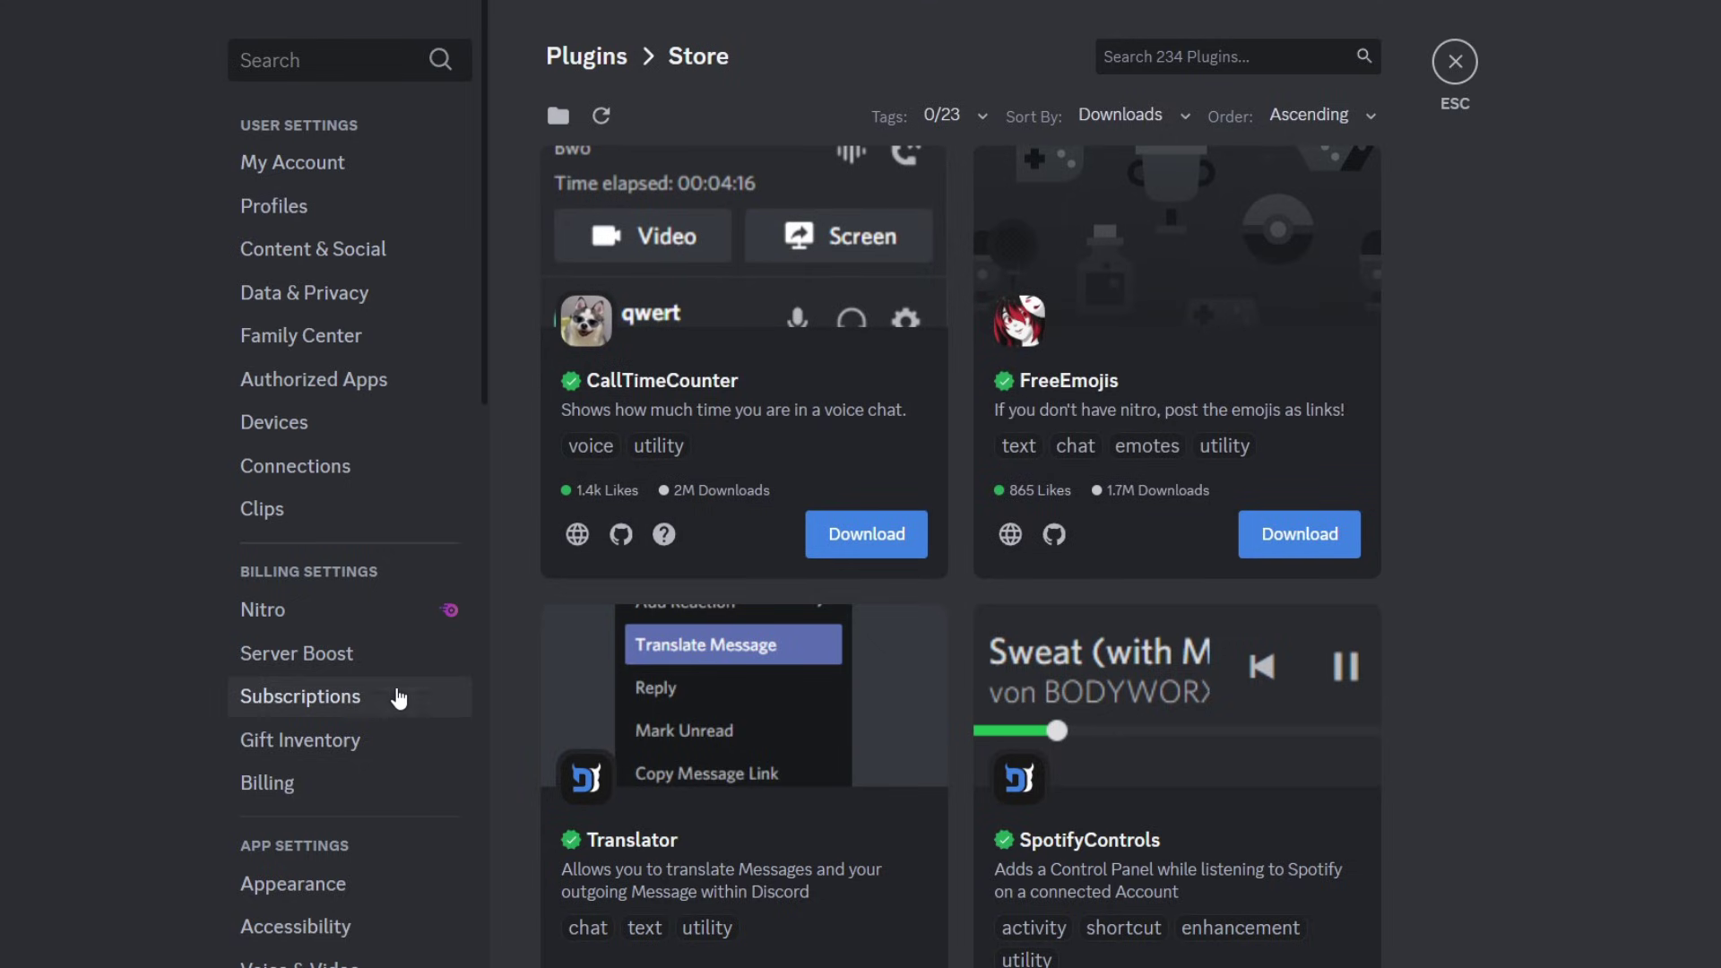
# Step: Return to BetterDiscord's plugins page and open the plugins folder
pyautogui.scroll(-12, 399, 698)
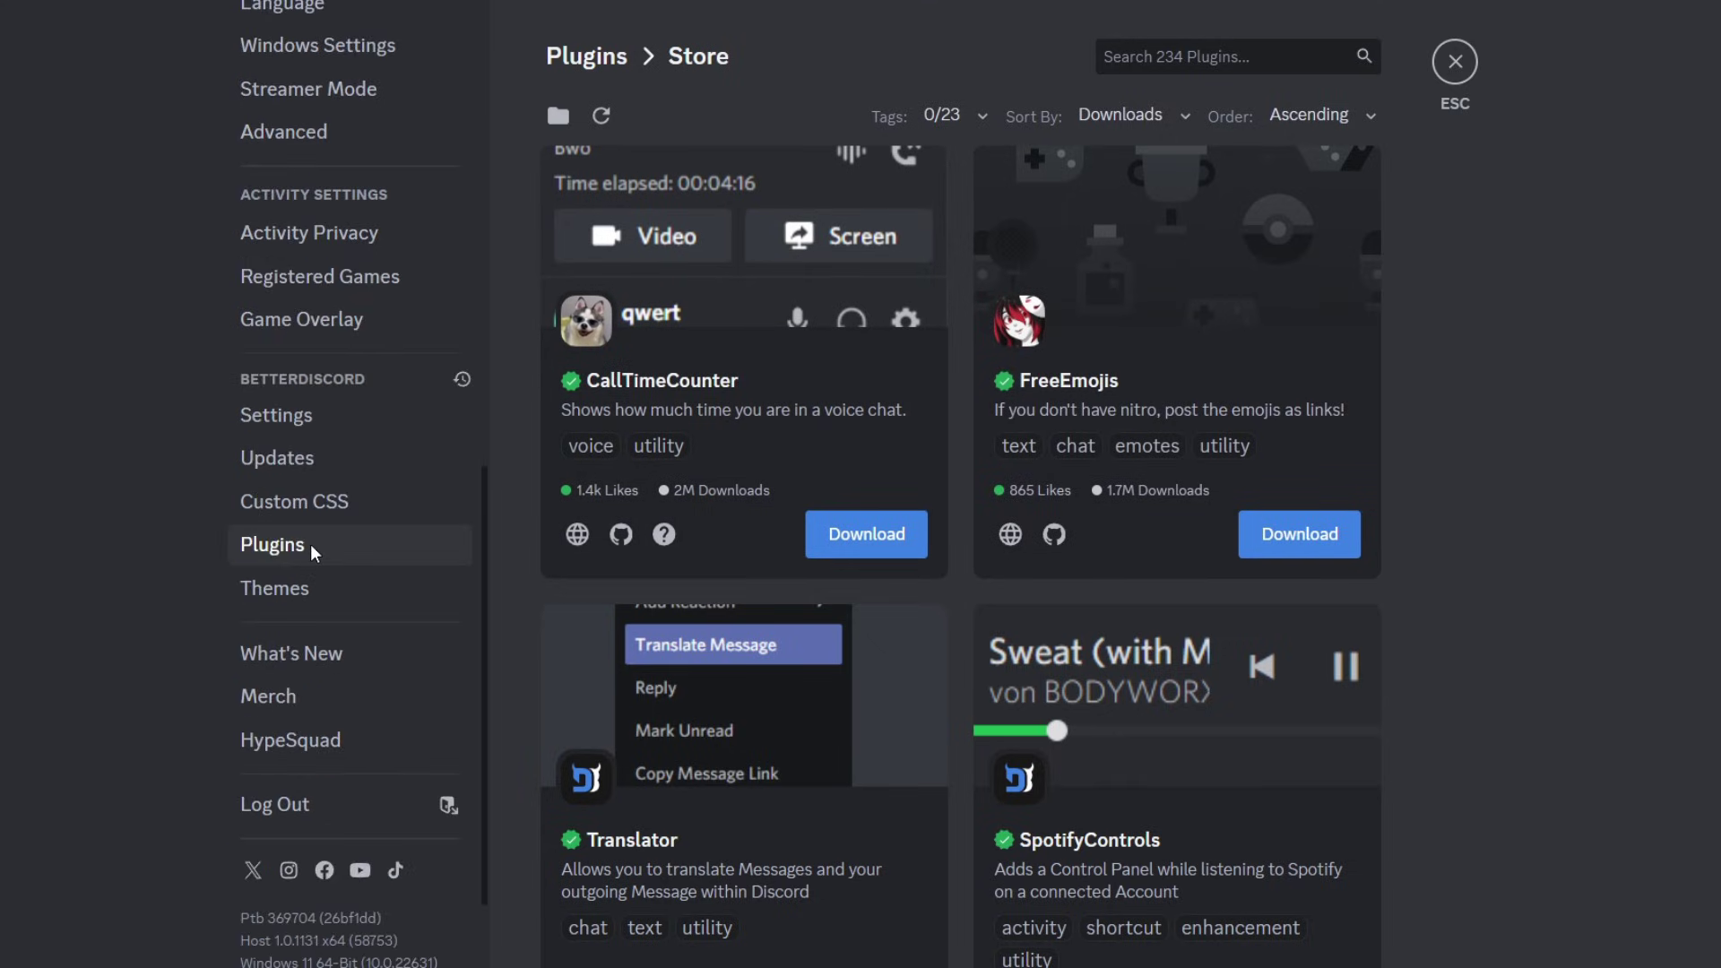
pyautogui.click(311, 545)
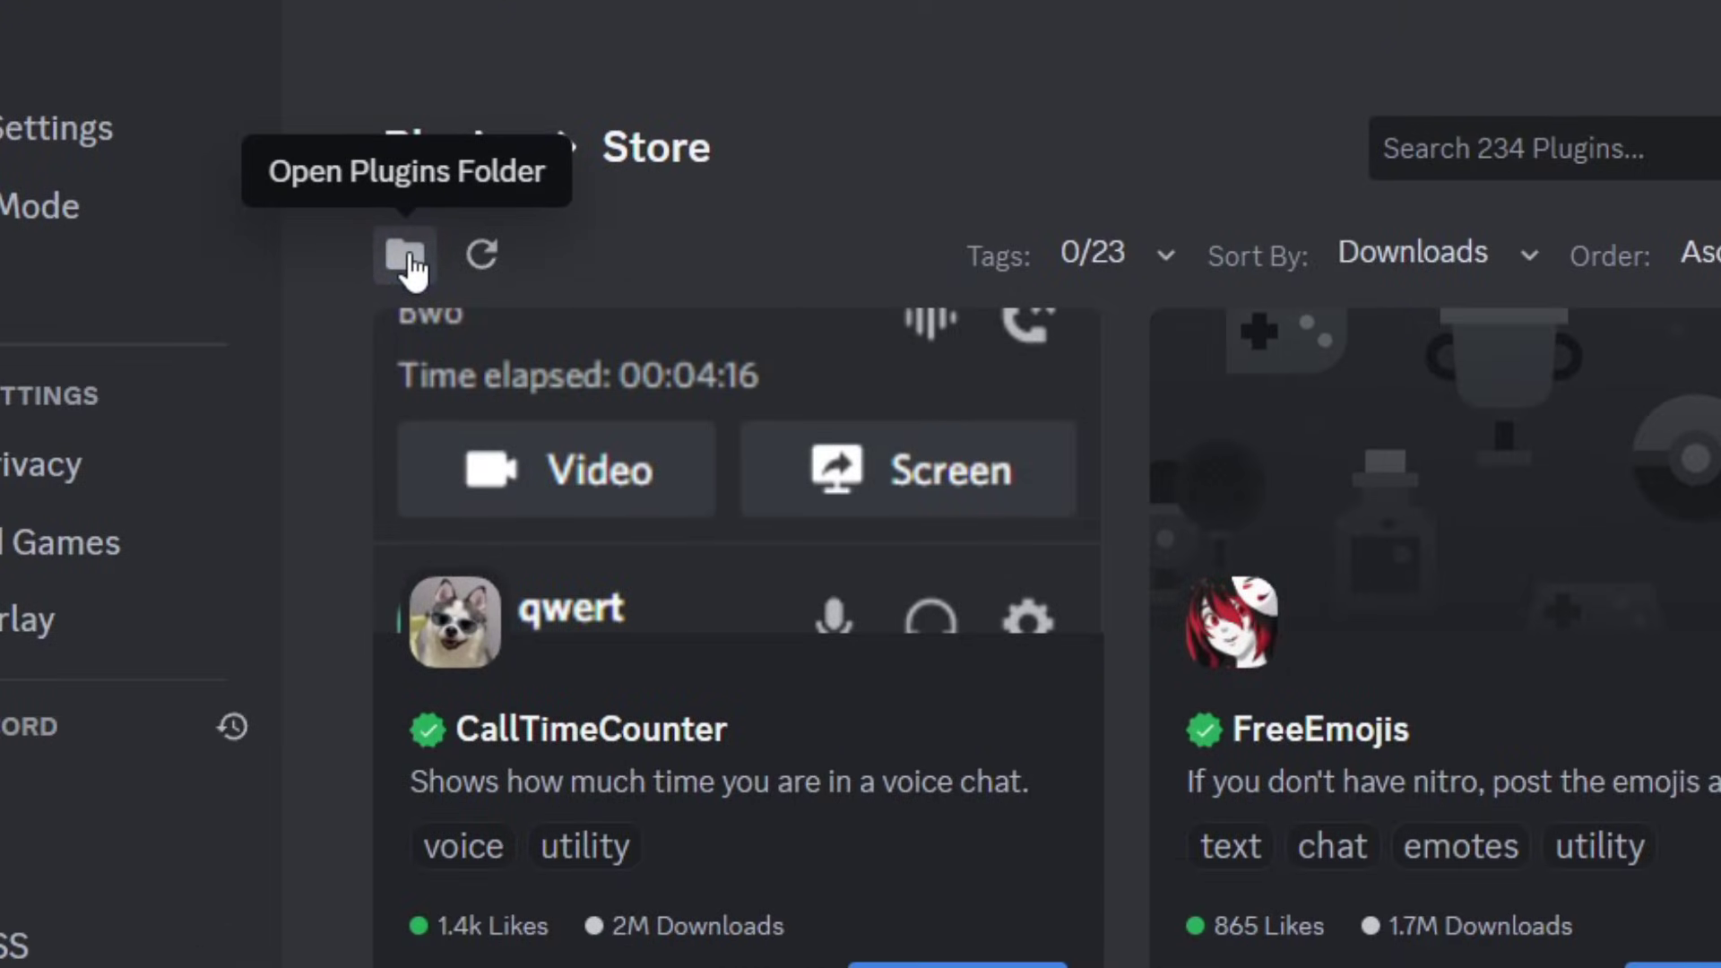
pyautogui.click(410, 260)
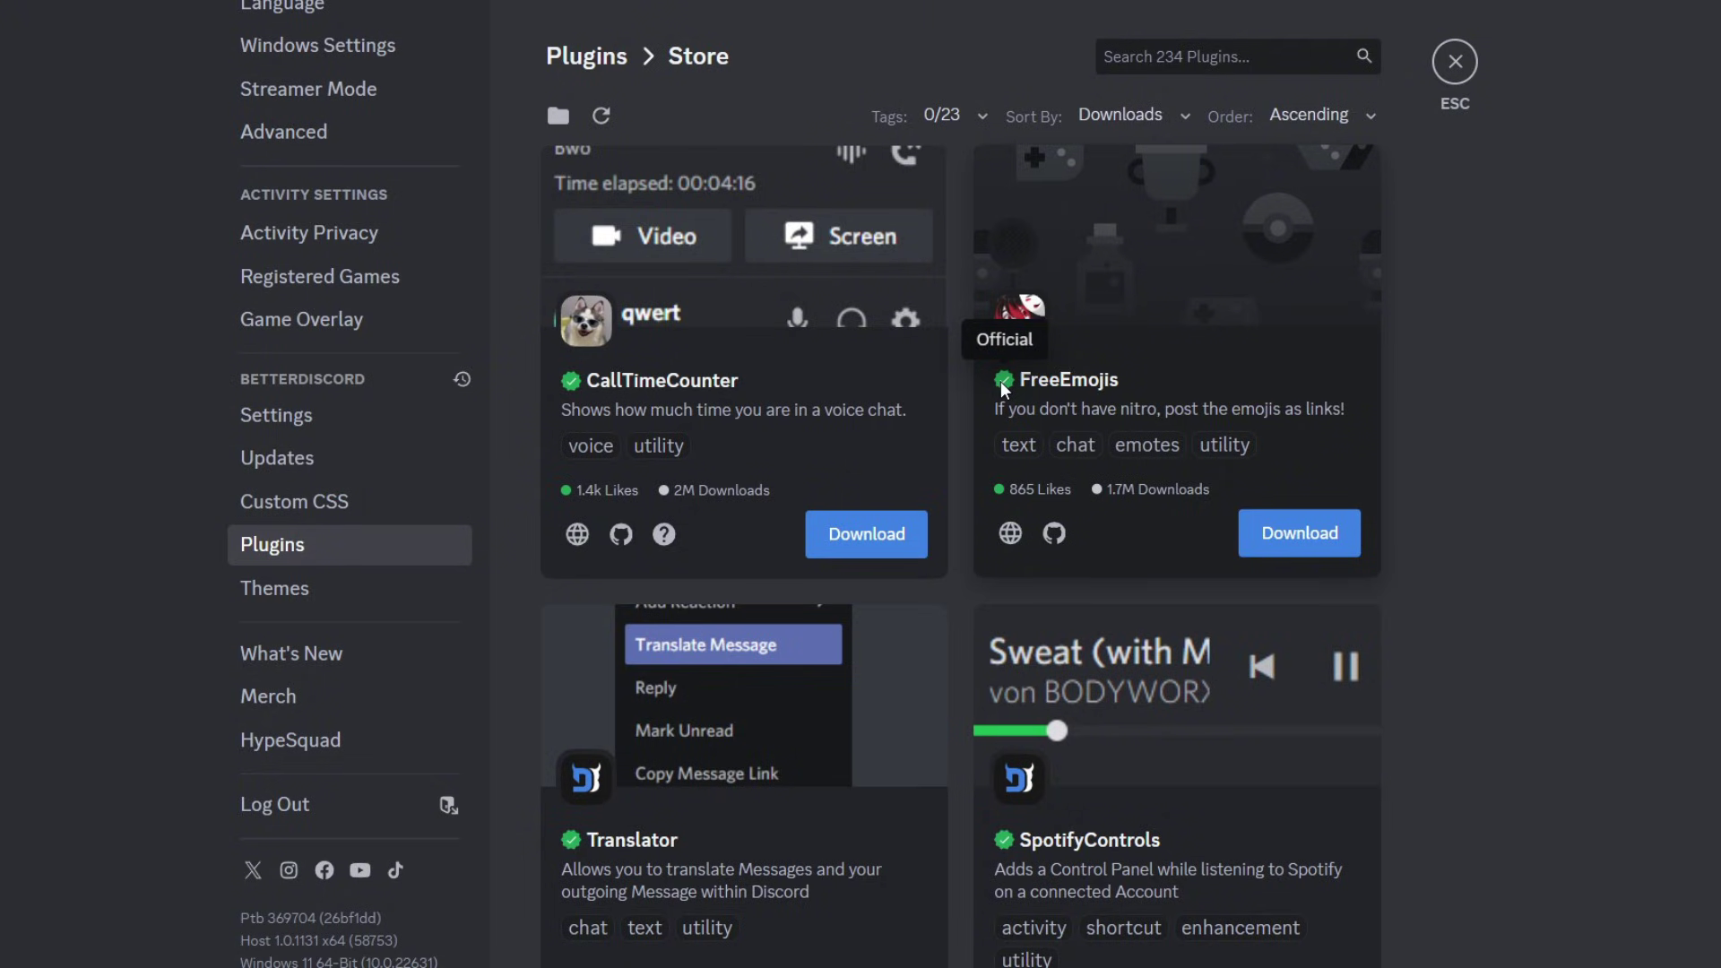
# Step: Browse the themes offered in the BetterDiscord theme store
pyautogui.click(436, 600)
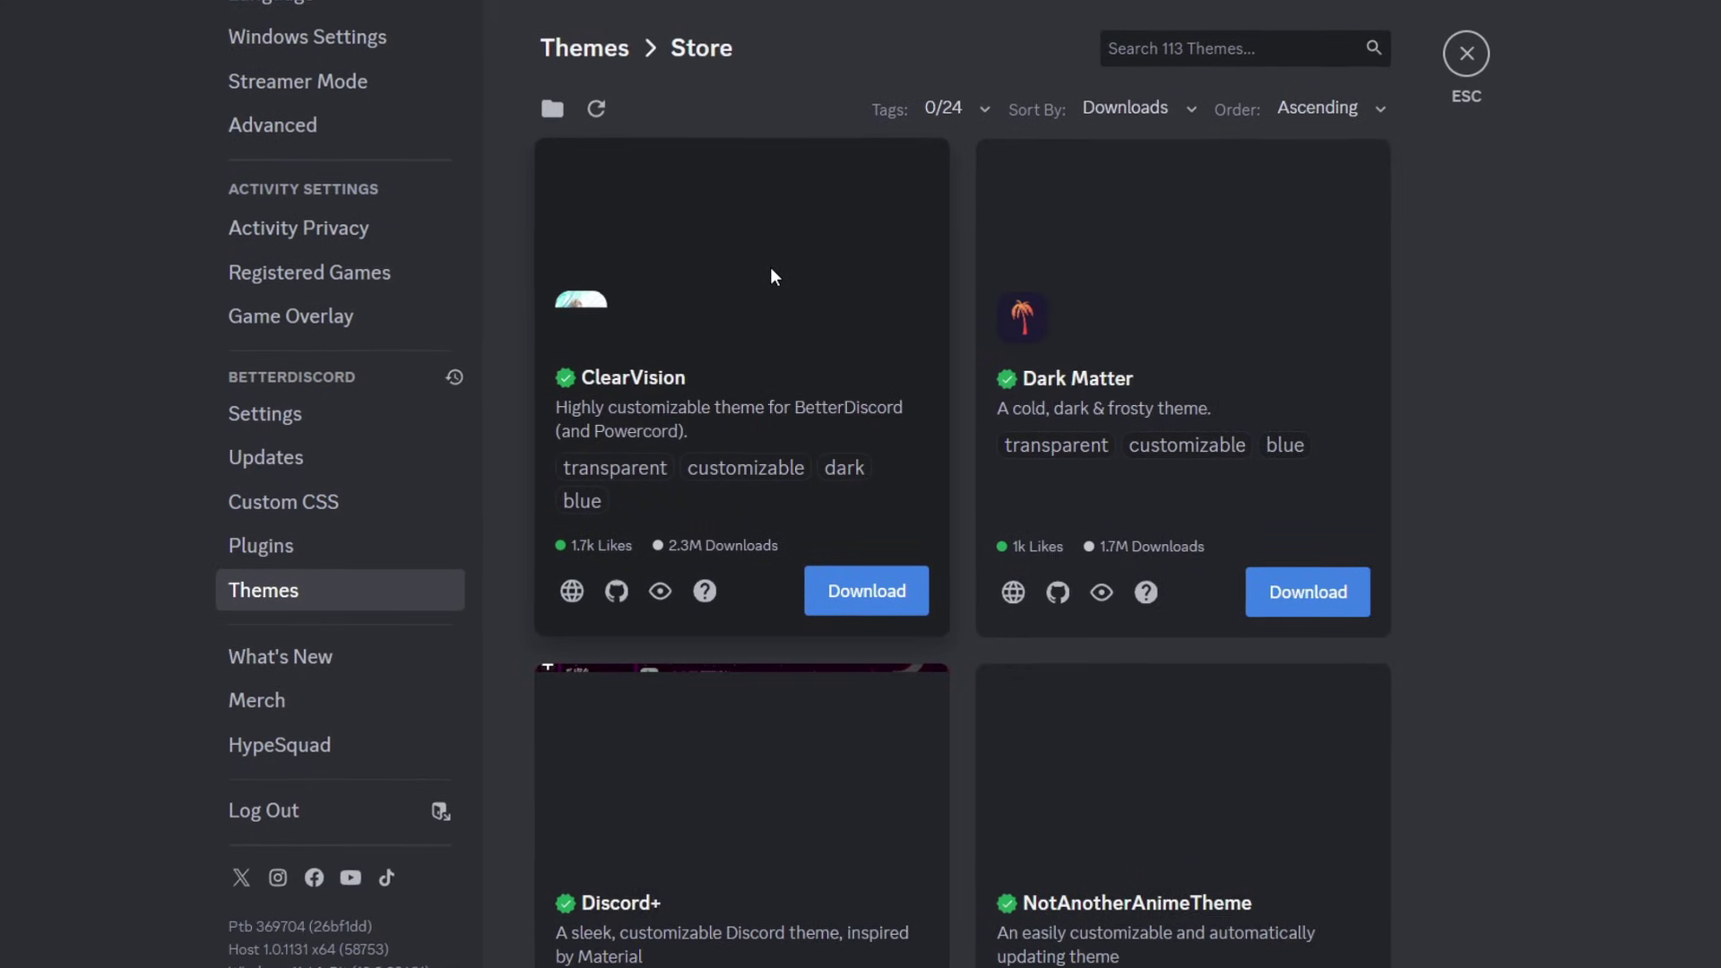
pyautogui.scroll(-5, 771, 267)
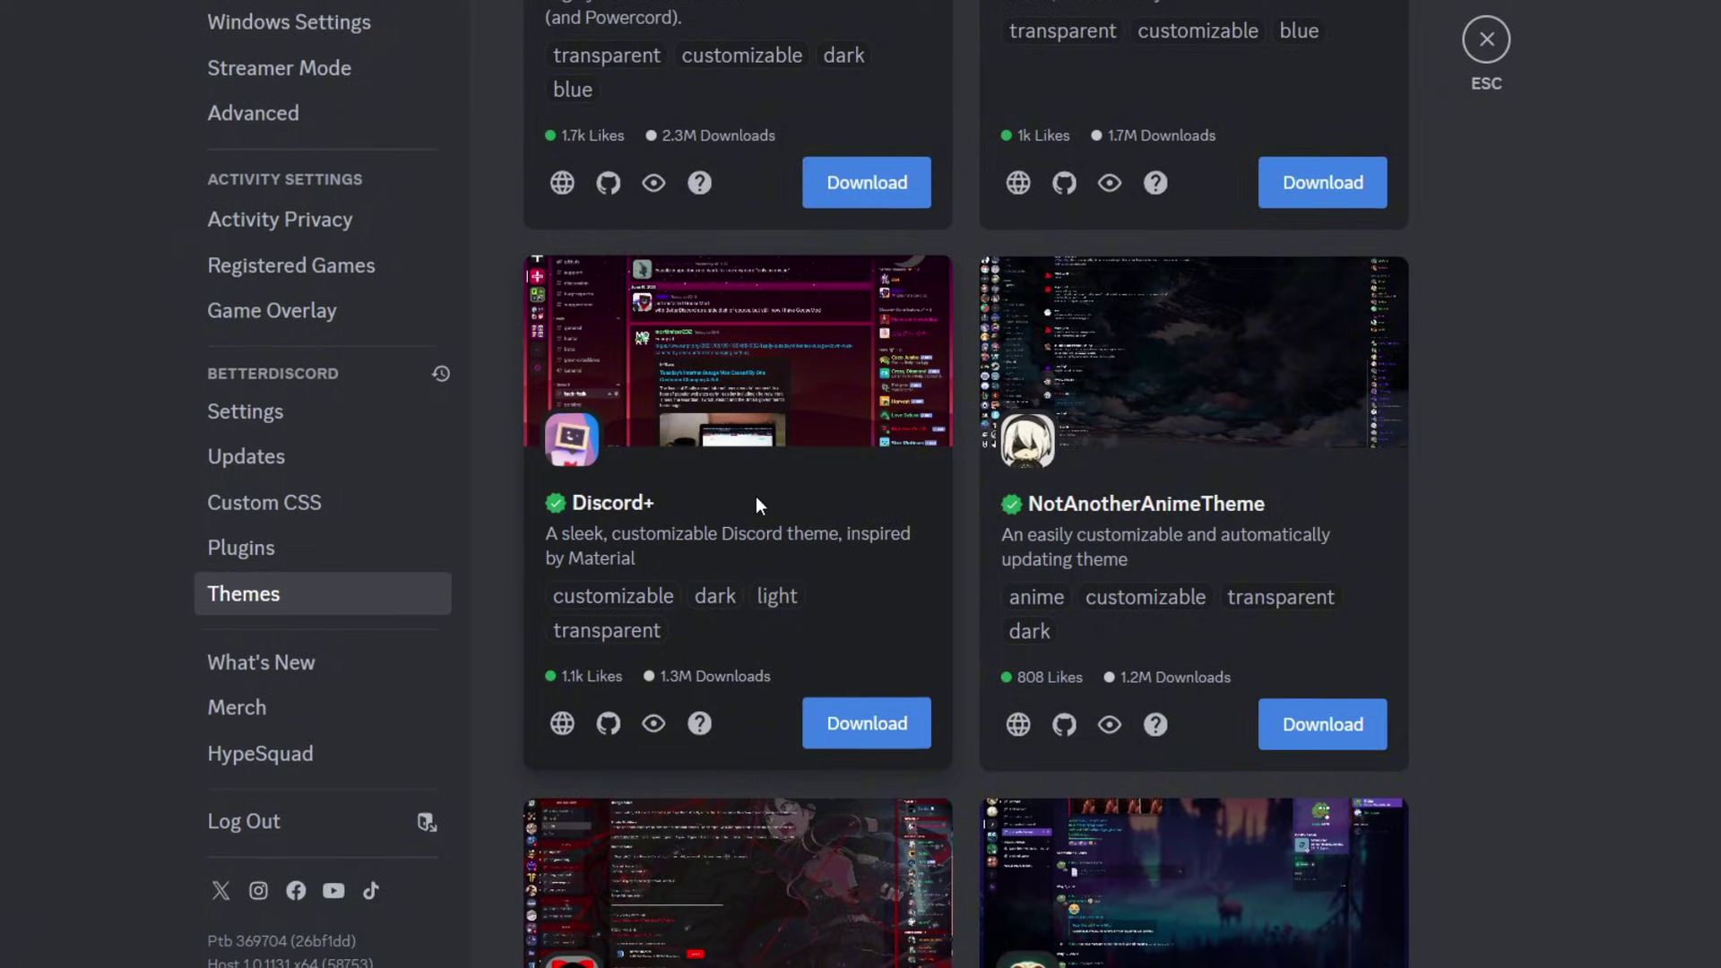
pyautogui.scroll(-10, 794, 484)
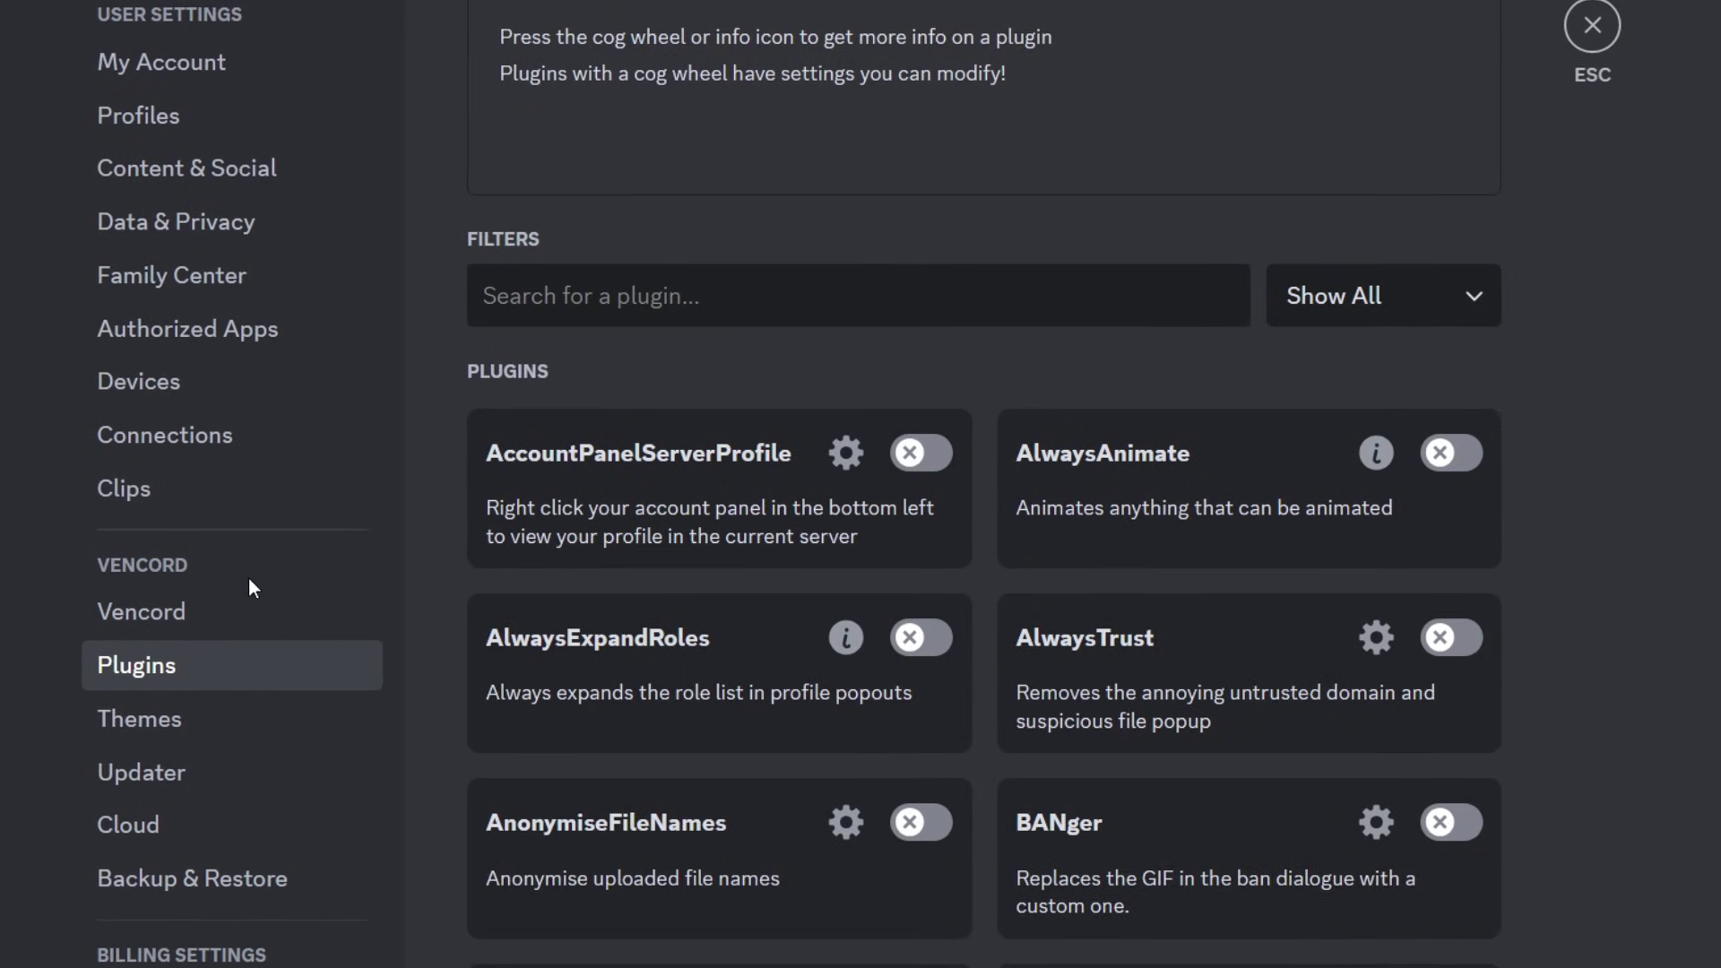
# Step: Examine the Local Themes and Online Themes options in Vencord, including the theme links field
pyautogui.click(212, 713)
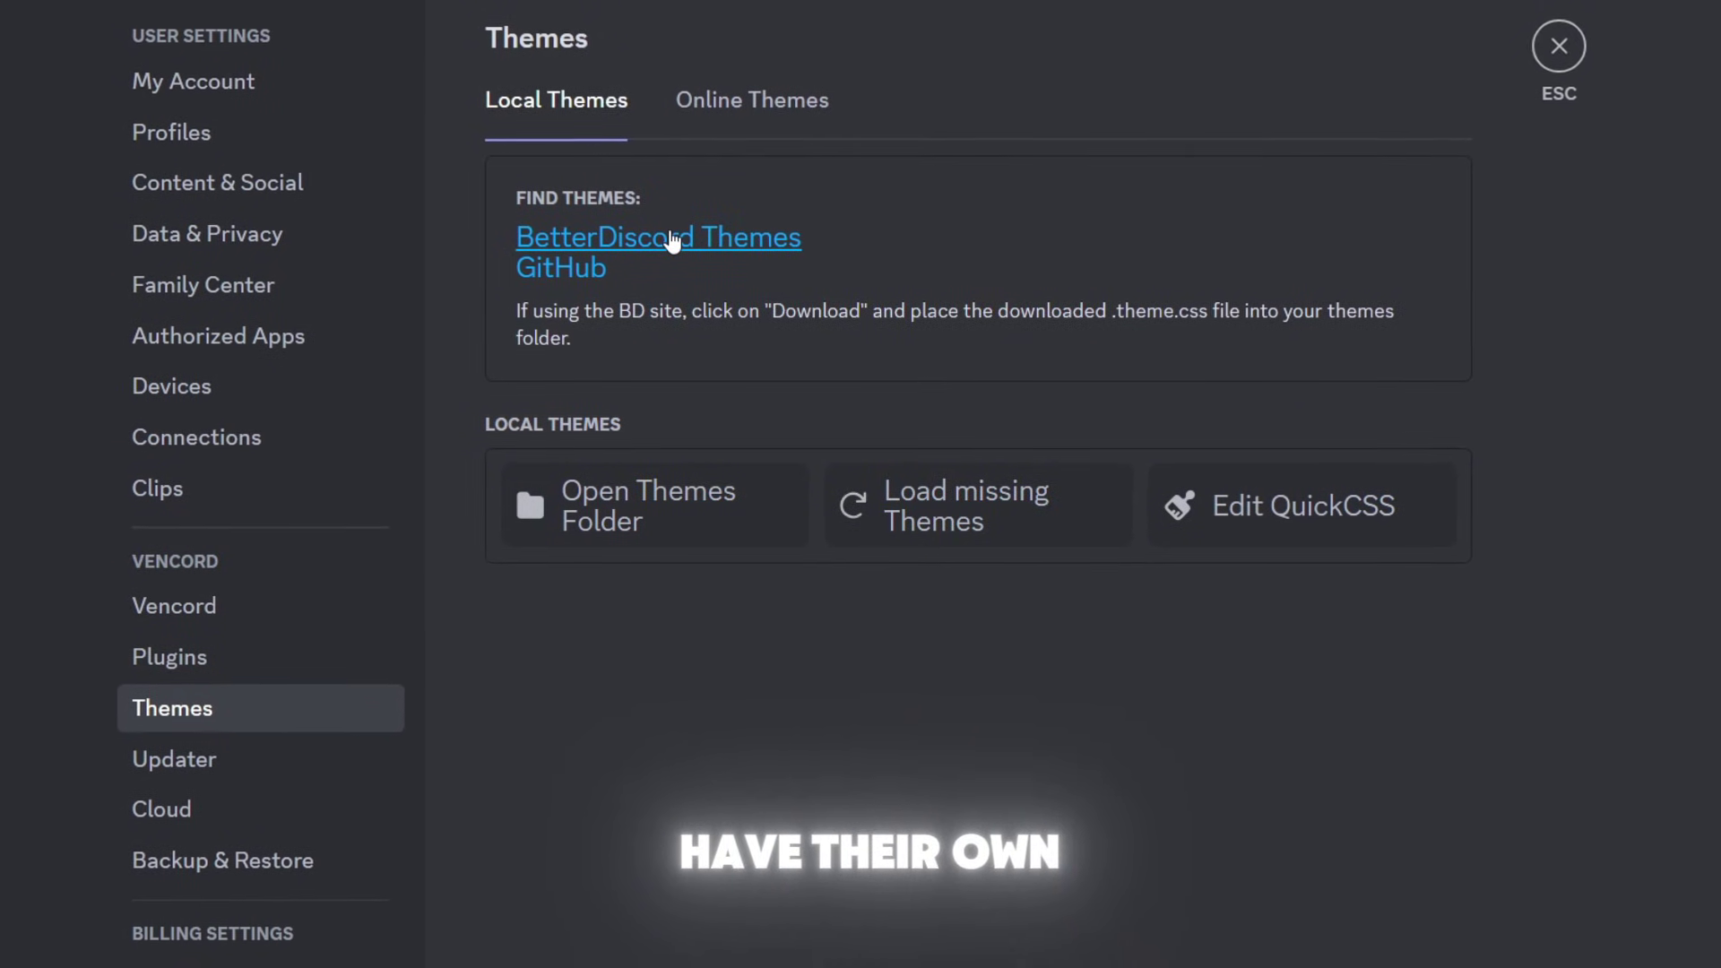
pyautogui.click(780, 141)
pyautogui.click(714, 418)
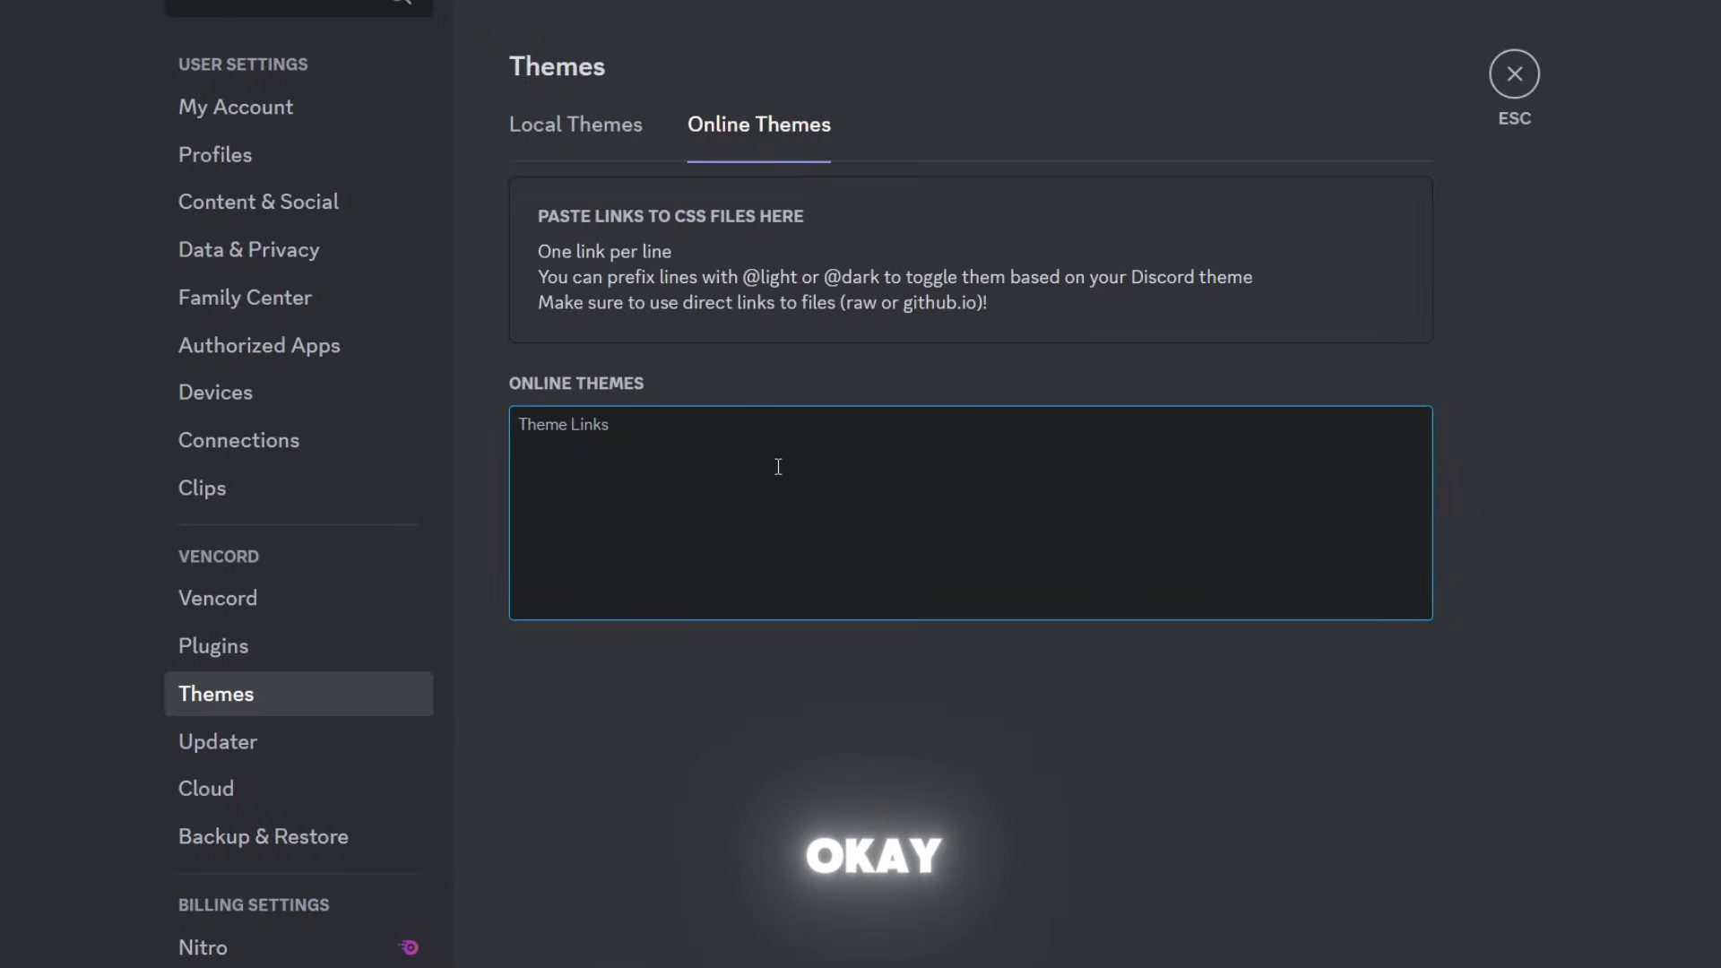
pyautogui.click(332, 680)
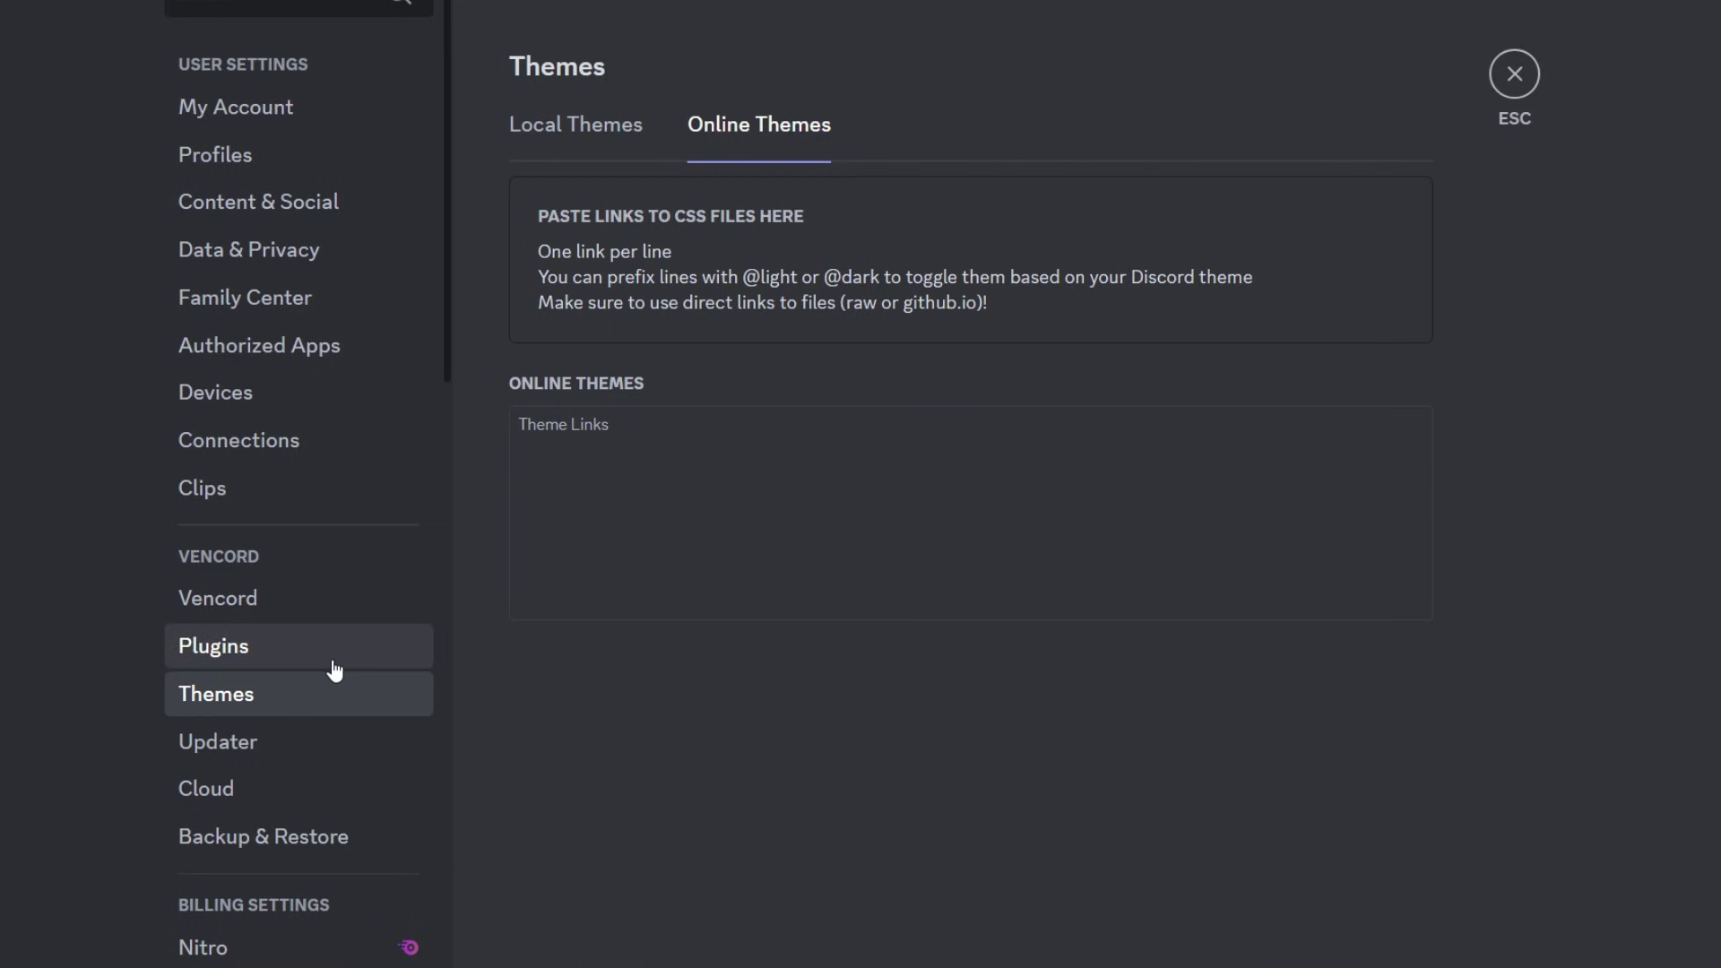
# Step: Browse Vencord's plugin list and open the Vencord updater settings
pyautogui.click(355, 647)
pyautogui.scroll(-20, 1036, 647)
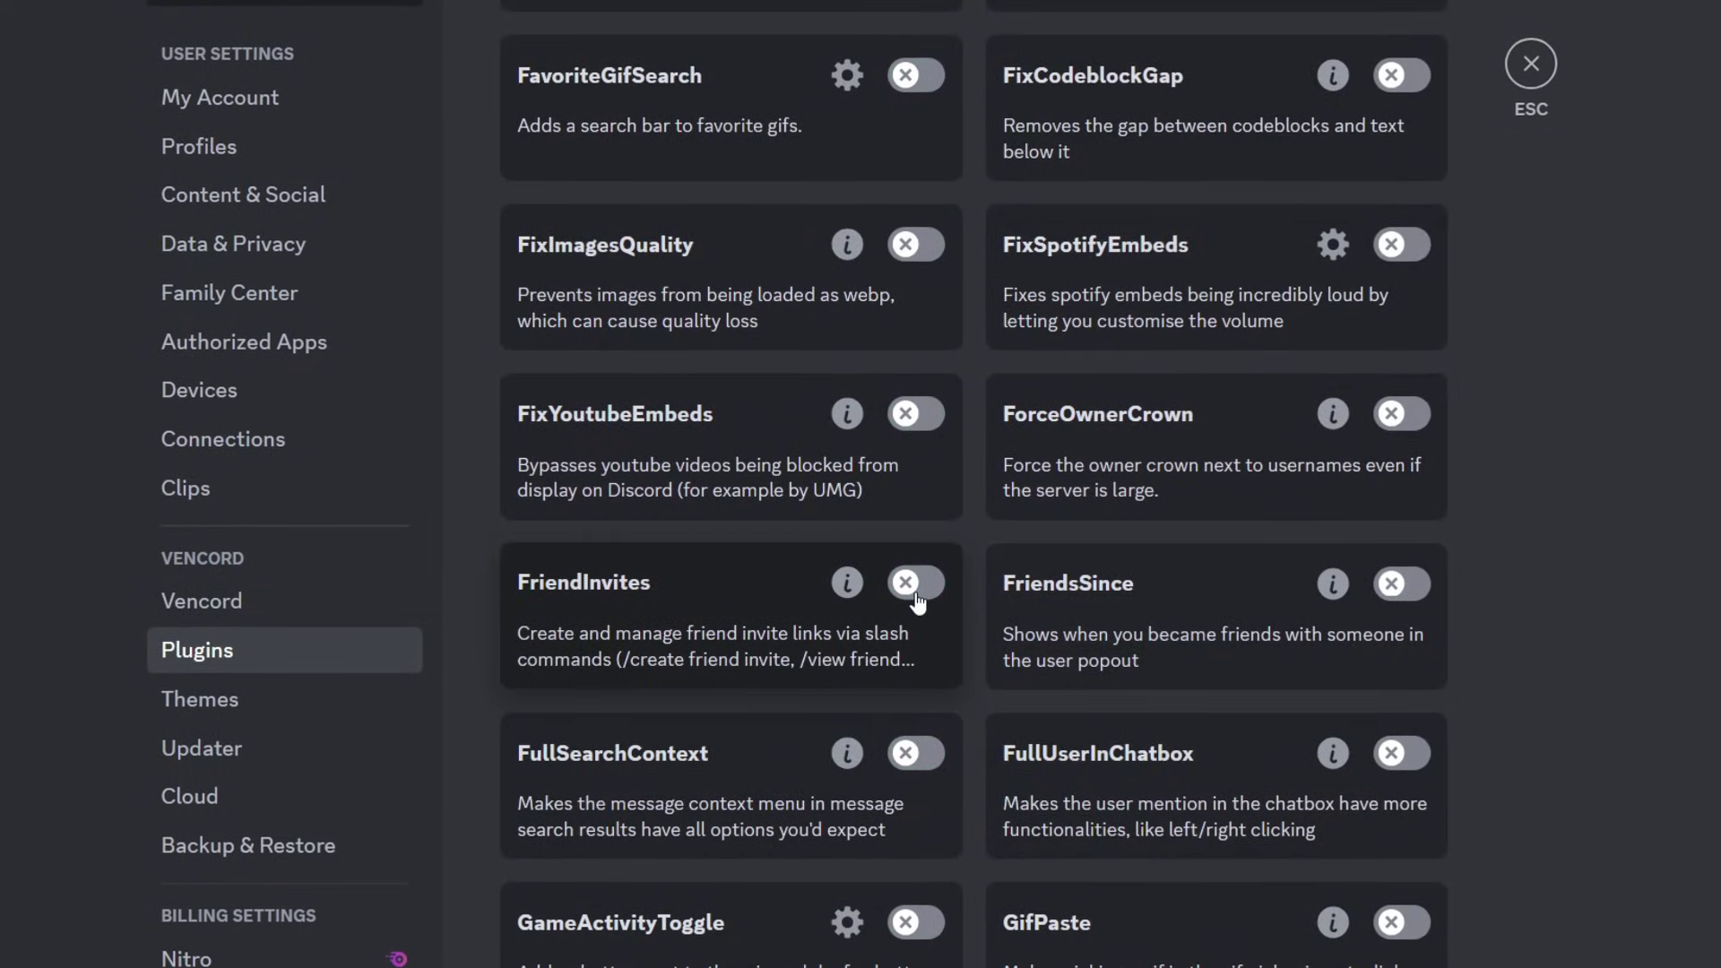
pyautogui.click(354, 757)
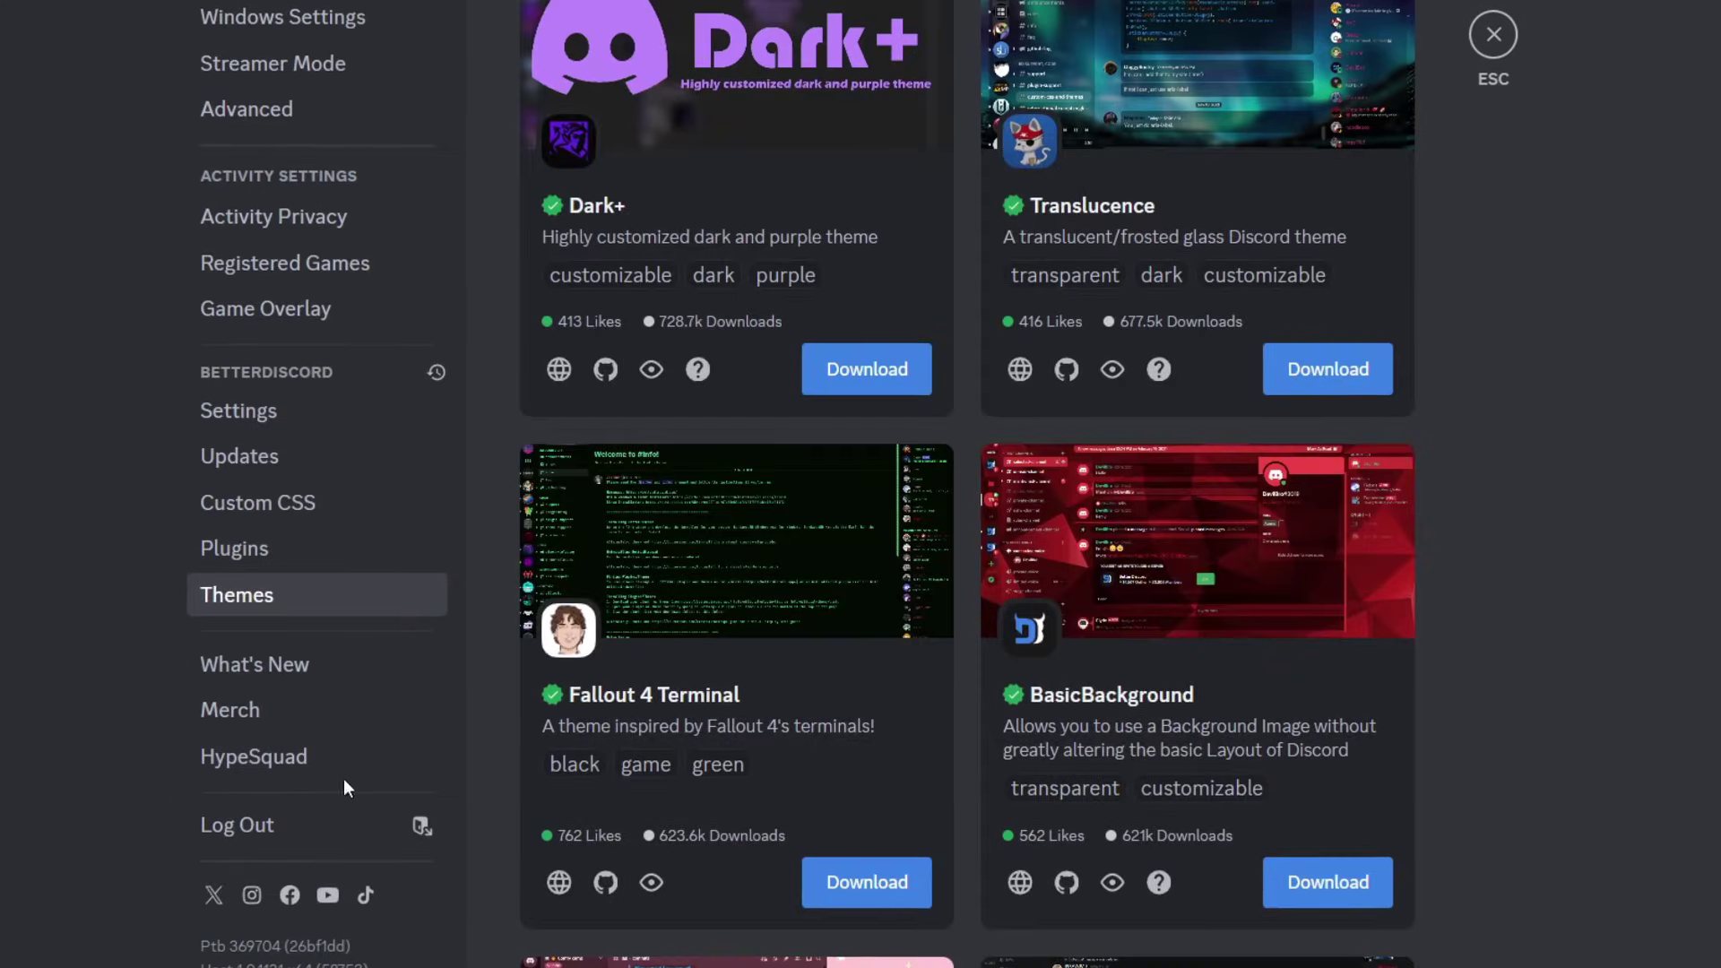
# Step: Check BetterDiscord's update status for its core, plugins and themes, and view its plugins and Custom CSS pages
pyautogui.click(272, 466)
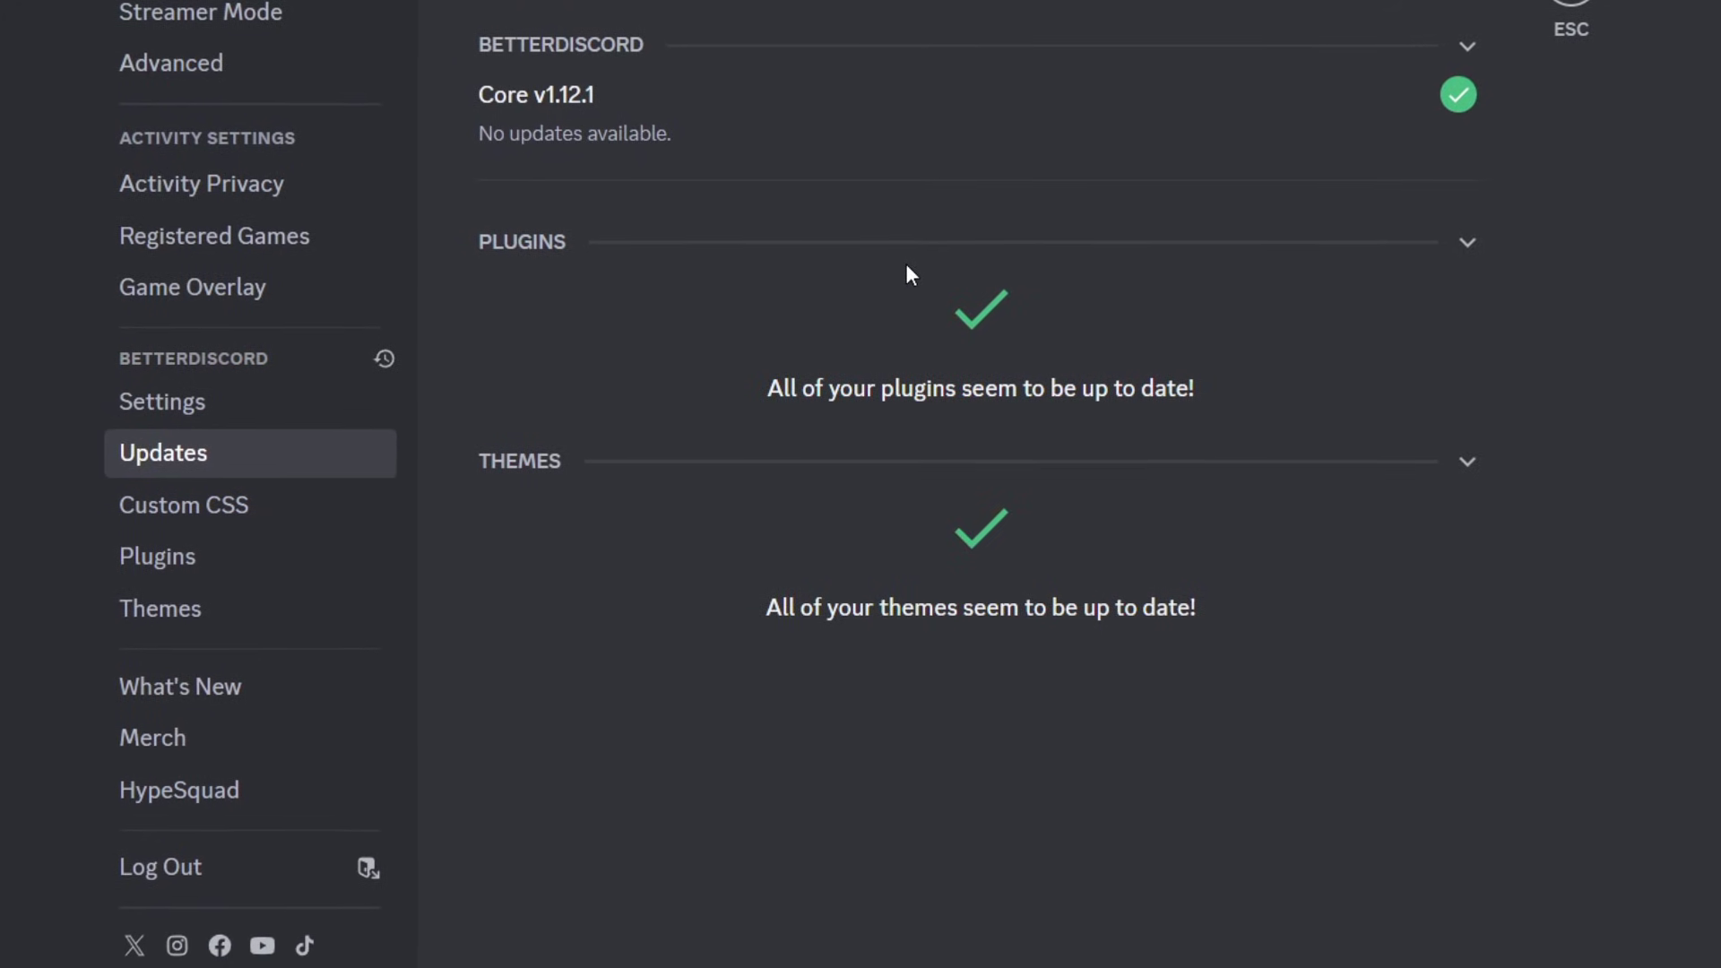
pyautogui.click(334, 561)
pyautogui.click(292, 511)
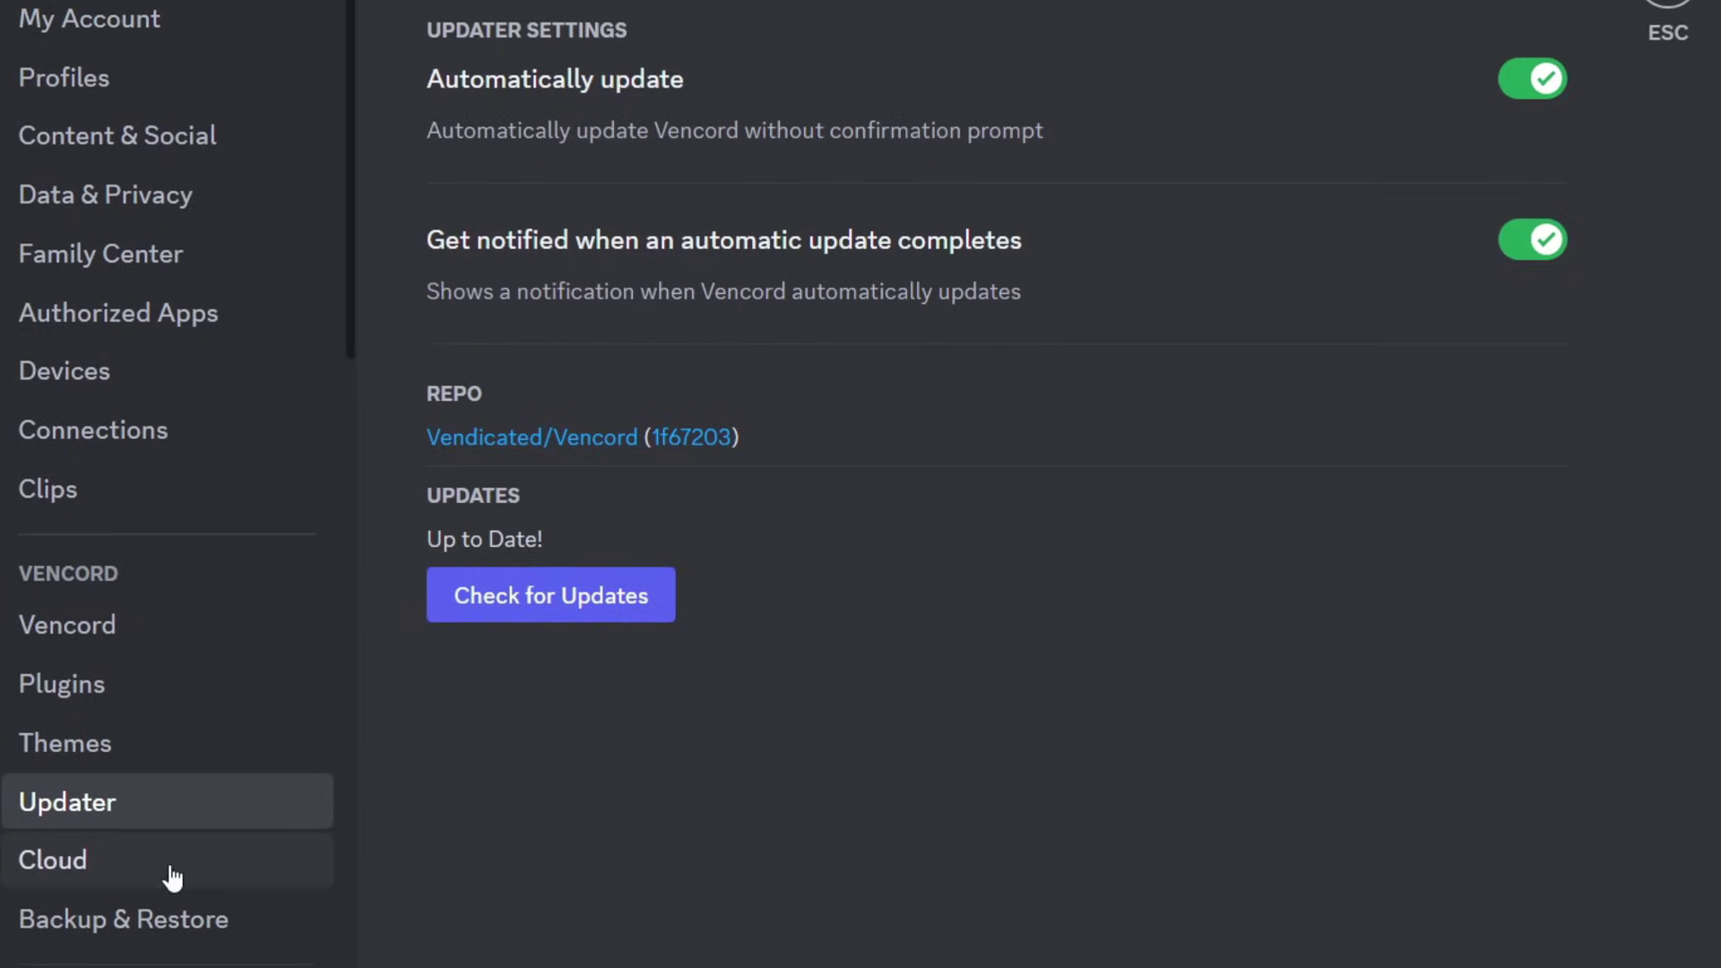
# Step: Review Vencord's cloud integration settings and open its Backup & Restore page
pyautogui.scroll(-2, 173, 872)
pyautogui.click(201, 729)
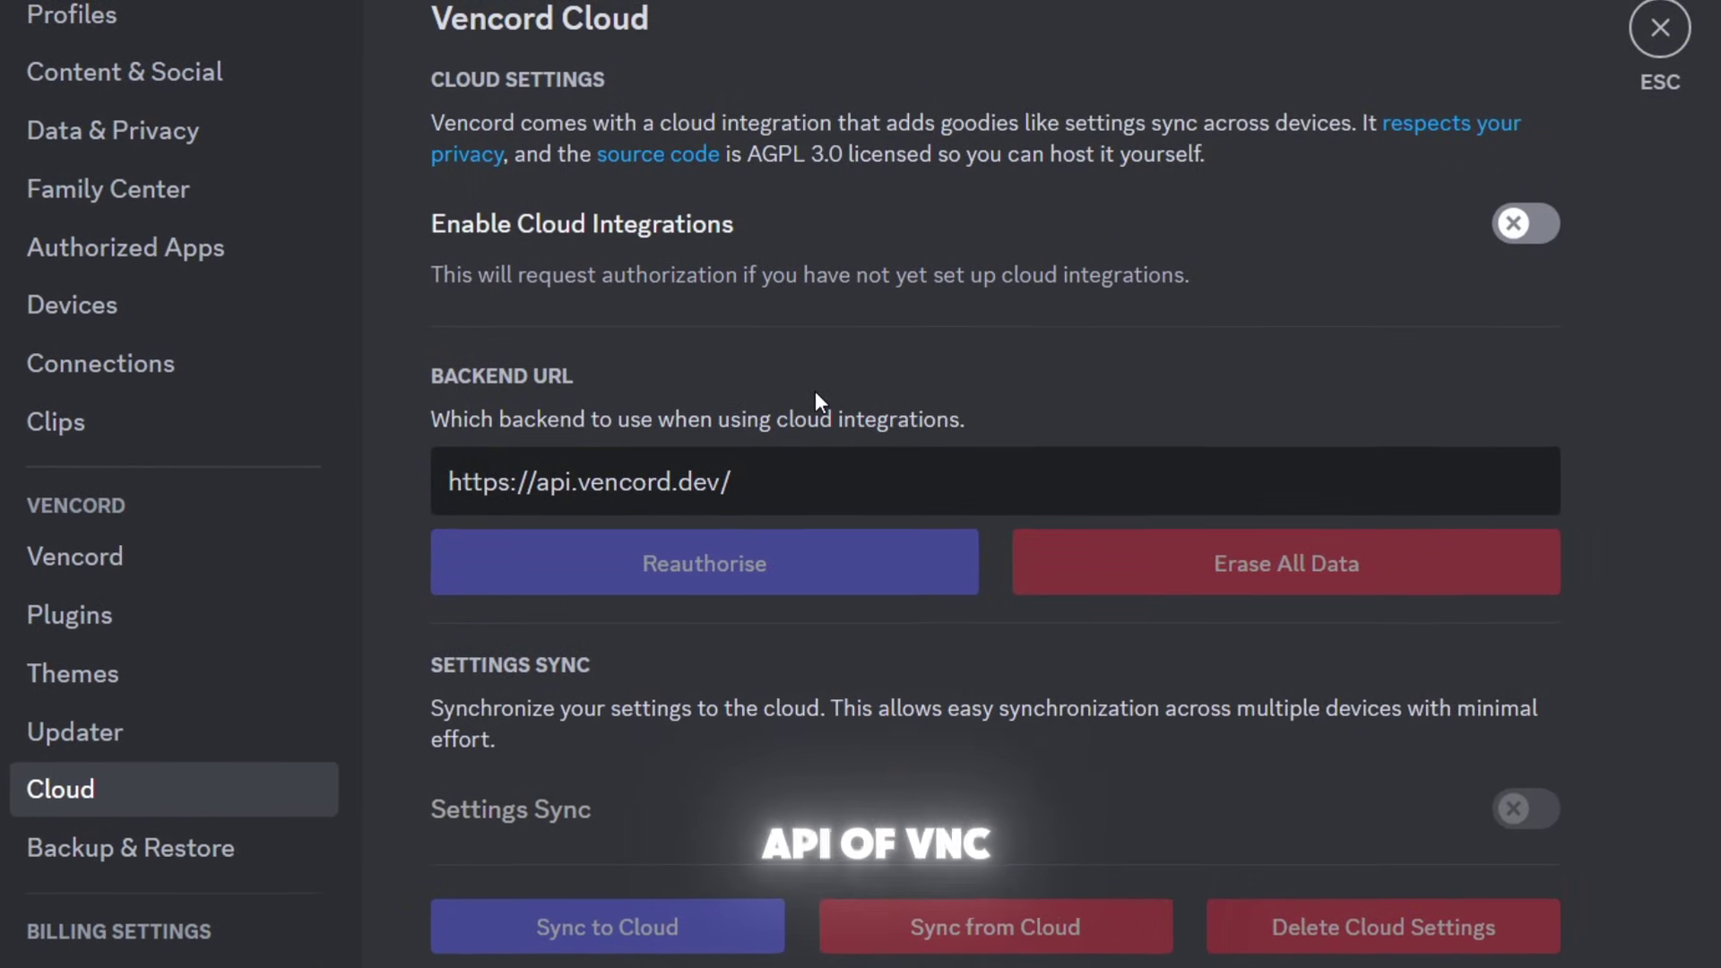
pyautogui.click(224, 858)
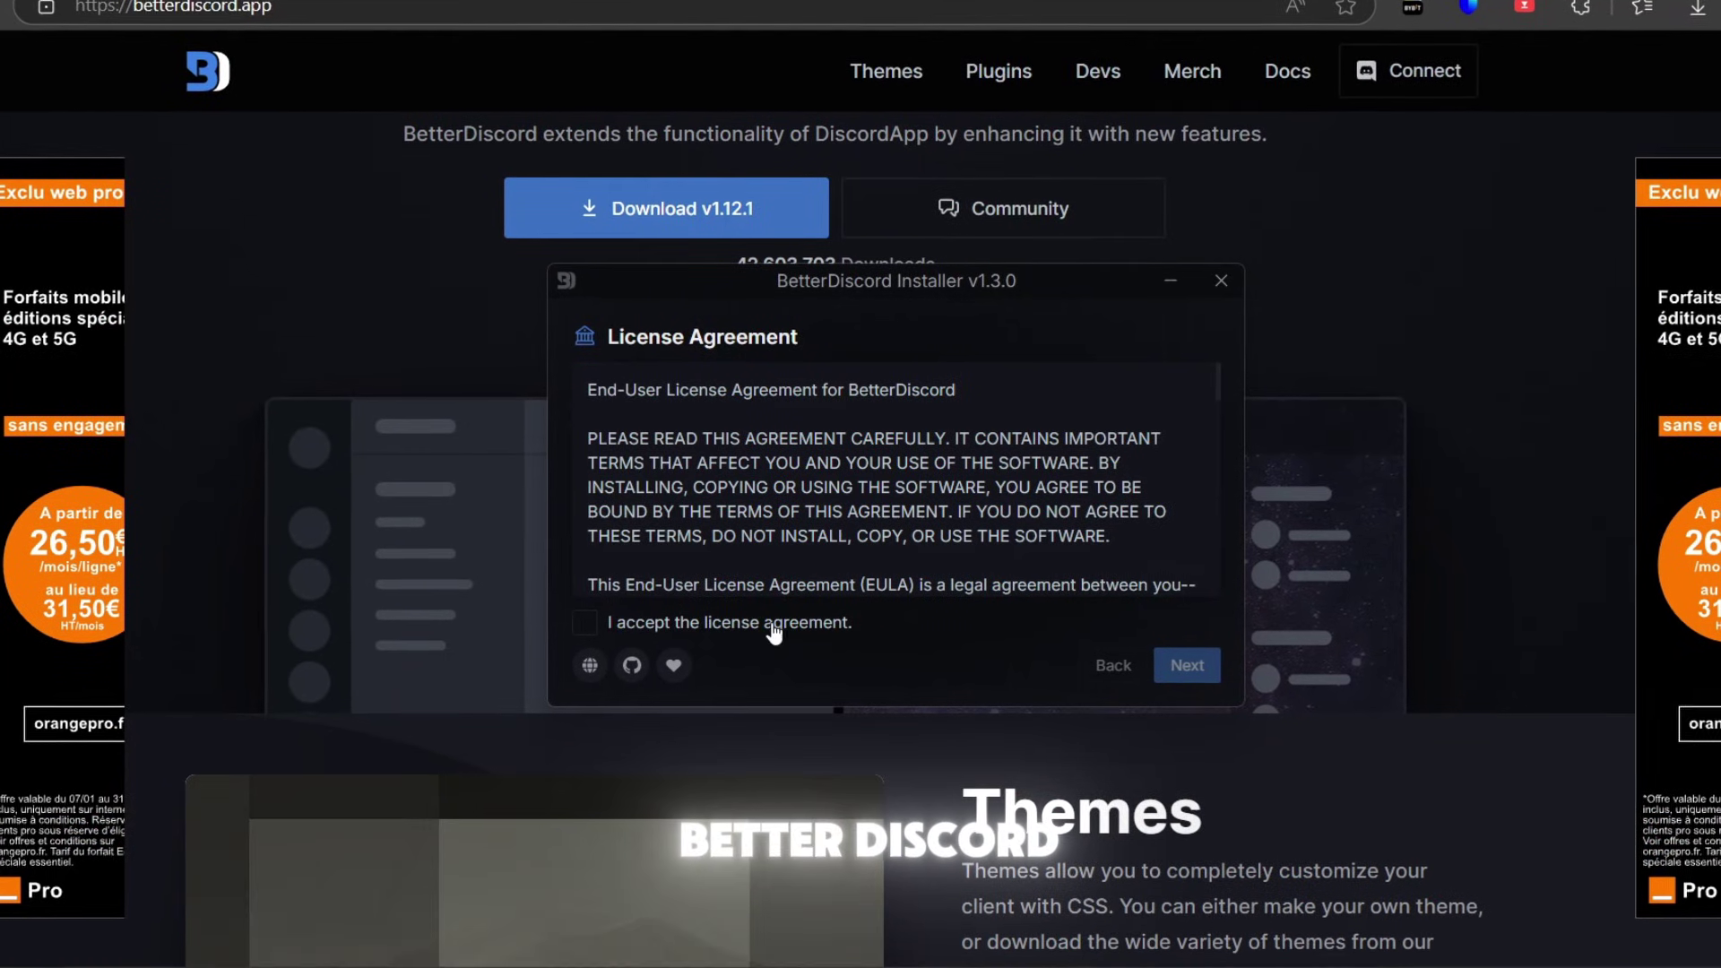
# Step: Accept the license agreement in the BetterDiscord Installer and uninstall BetterDiscord from Discord PTB
pyautogui.click(768, 621)
pyautogui.click(1192, 666)
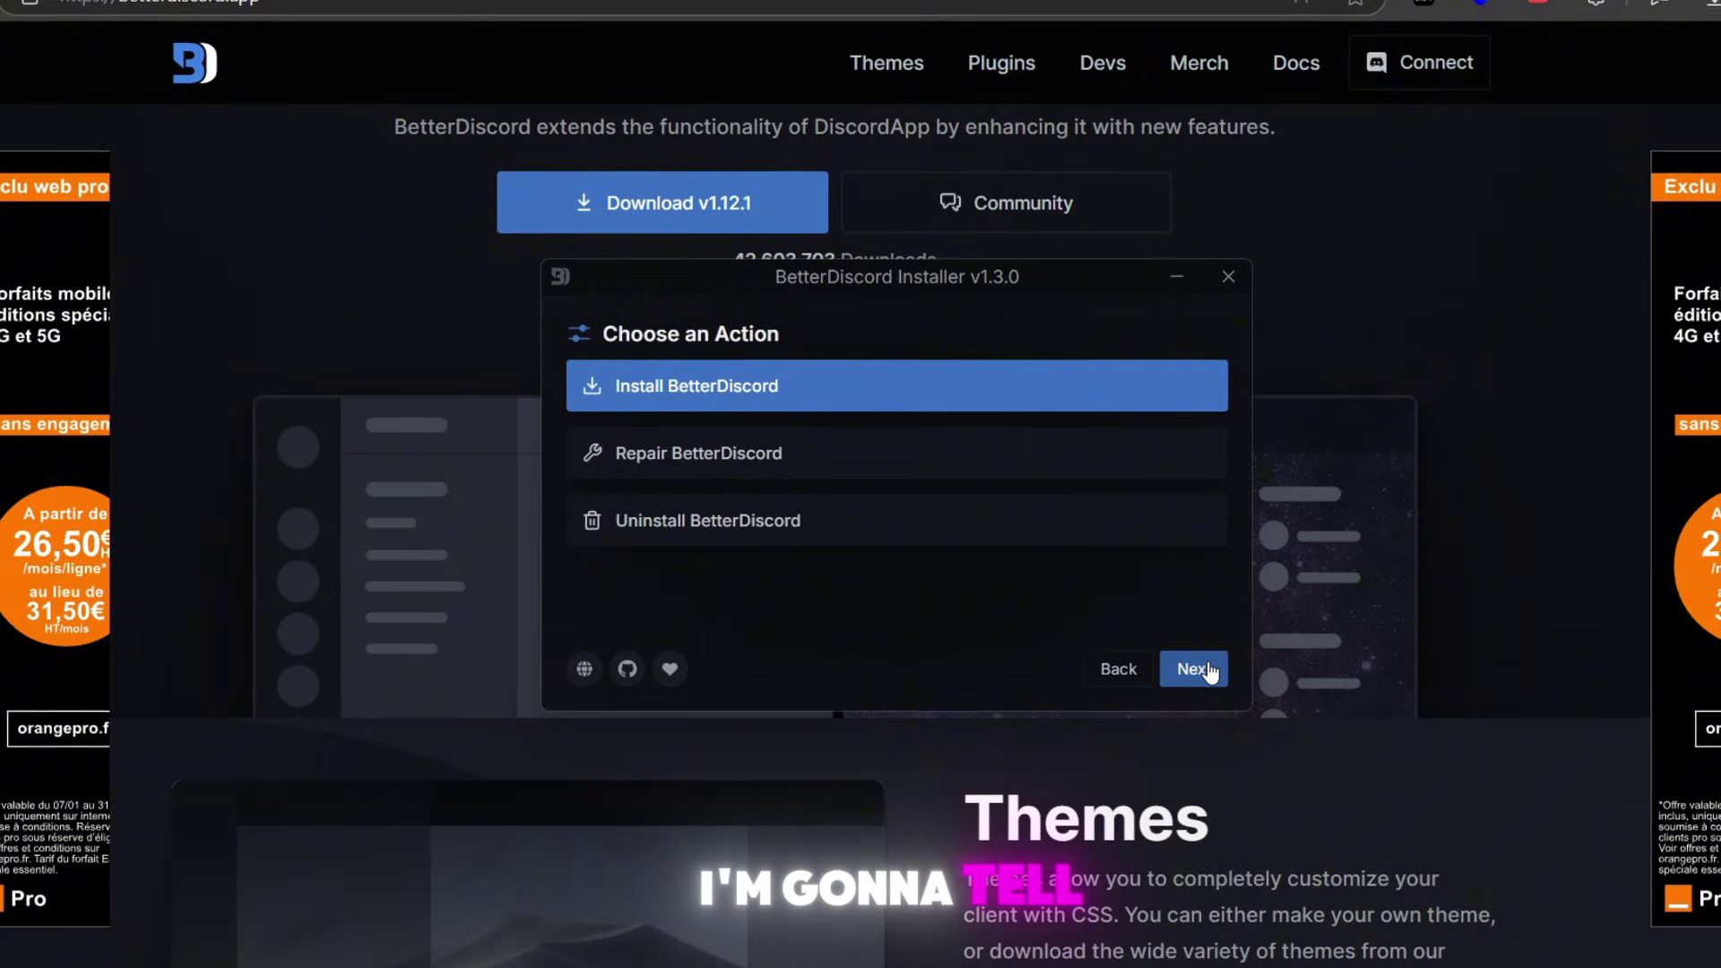
pyautogui.click(905, 524)
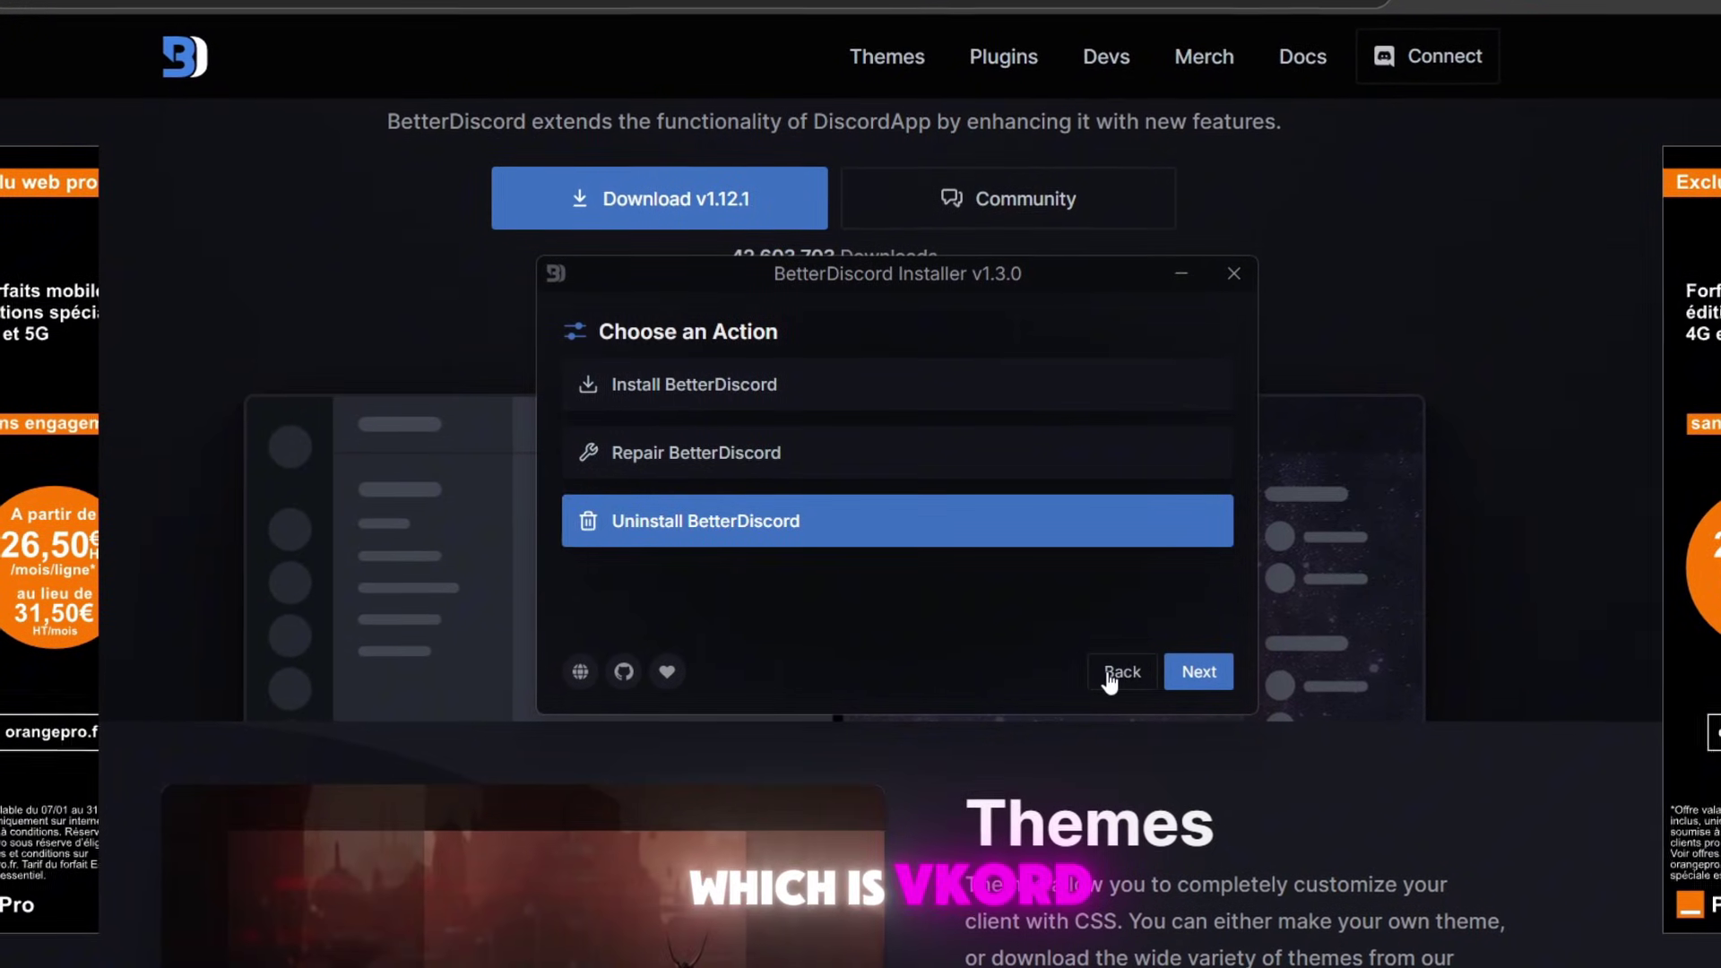
pyautogui.click(1198, 671)
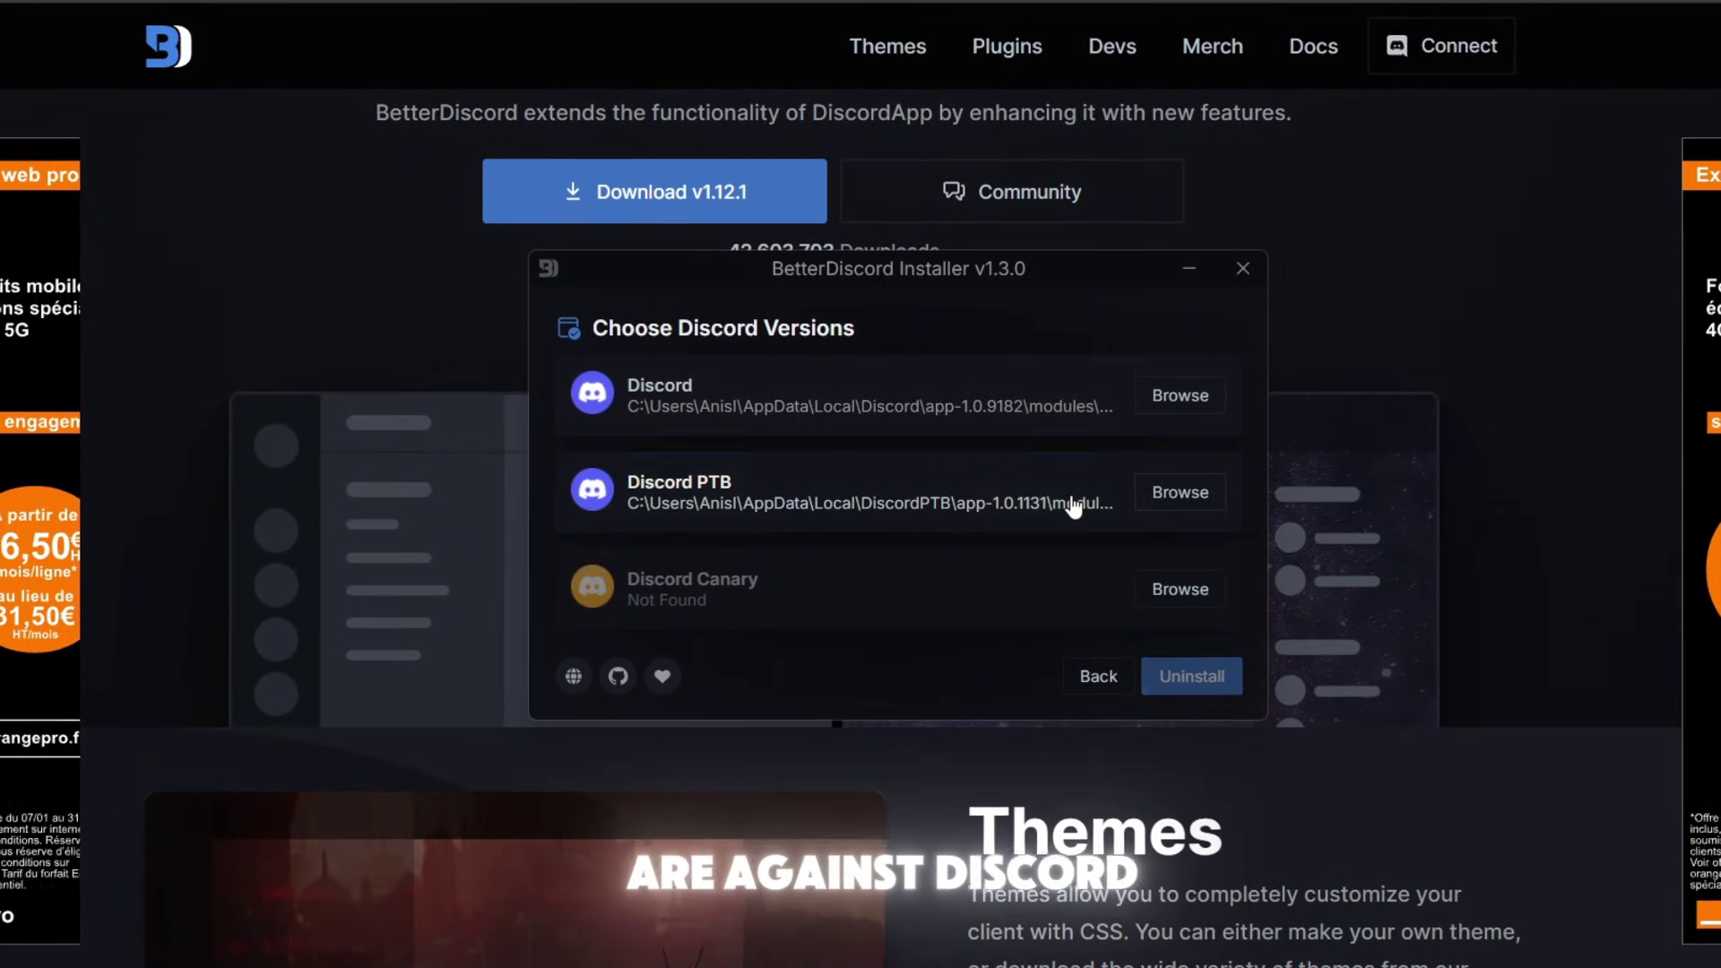
pyautogui.click(1134, 515)
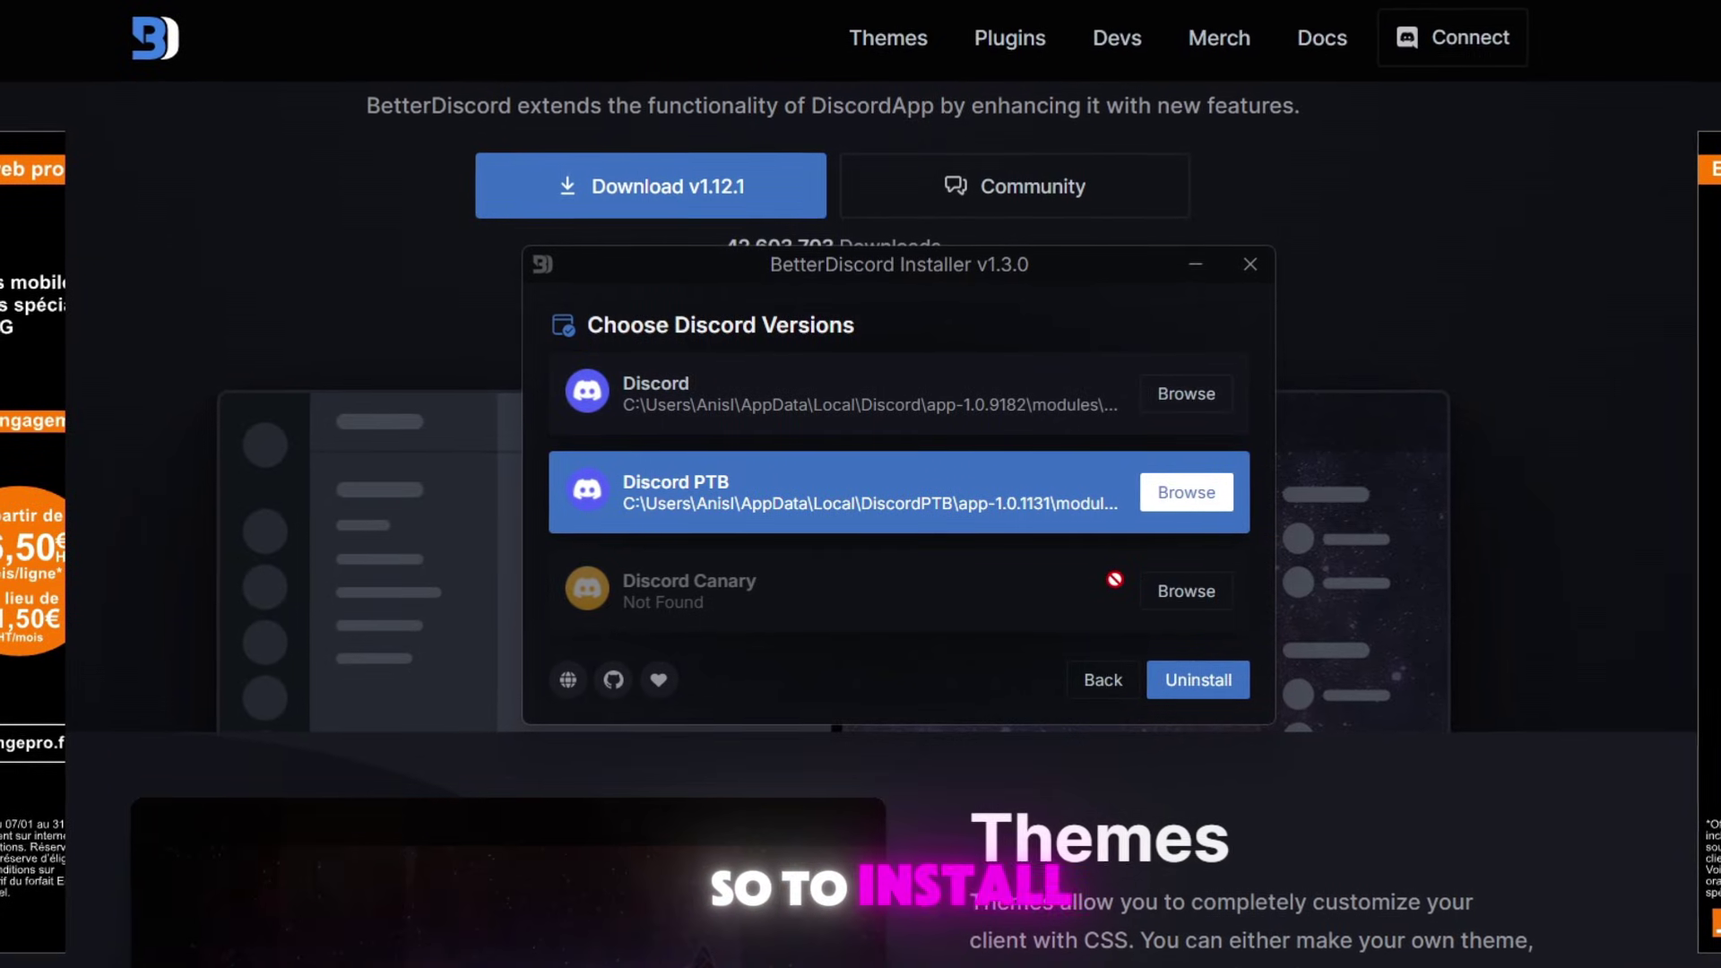
pyautogui.click(1186, 692)
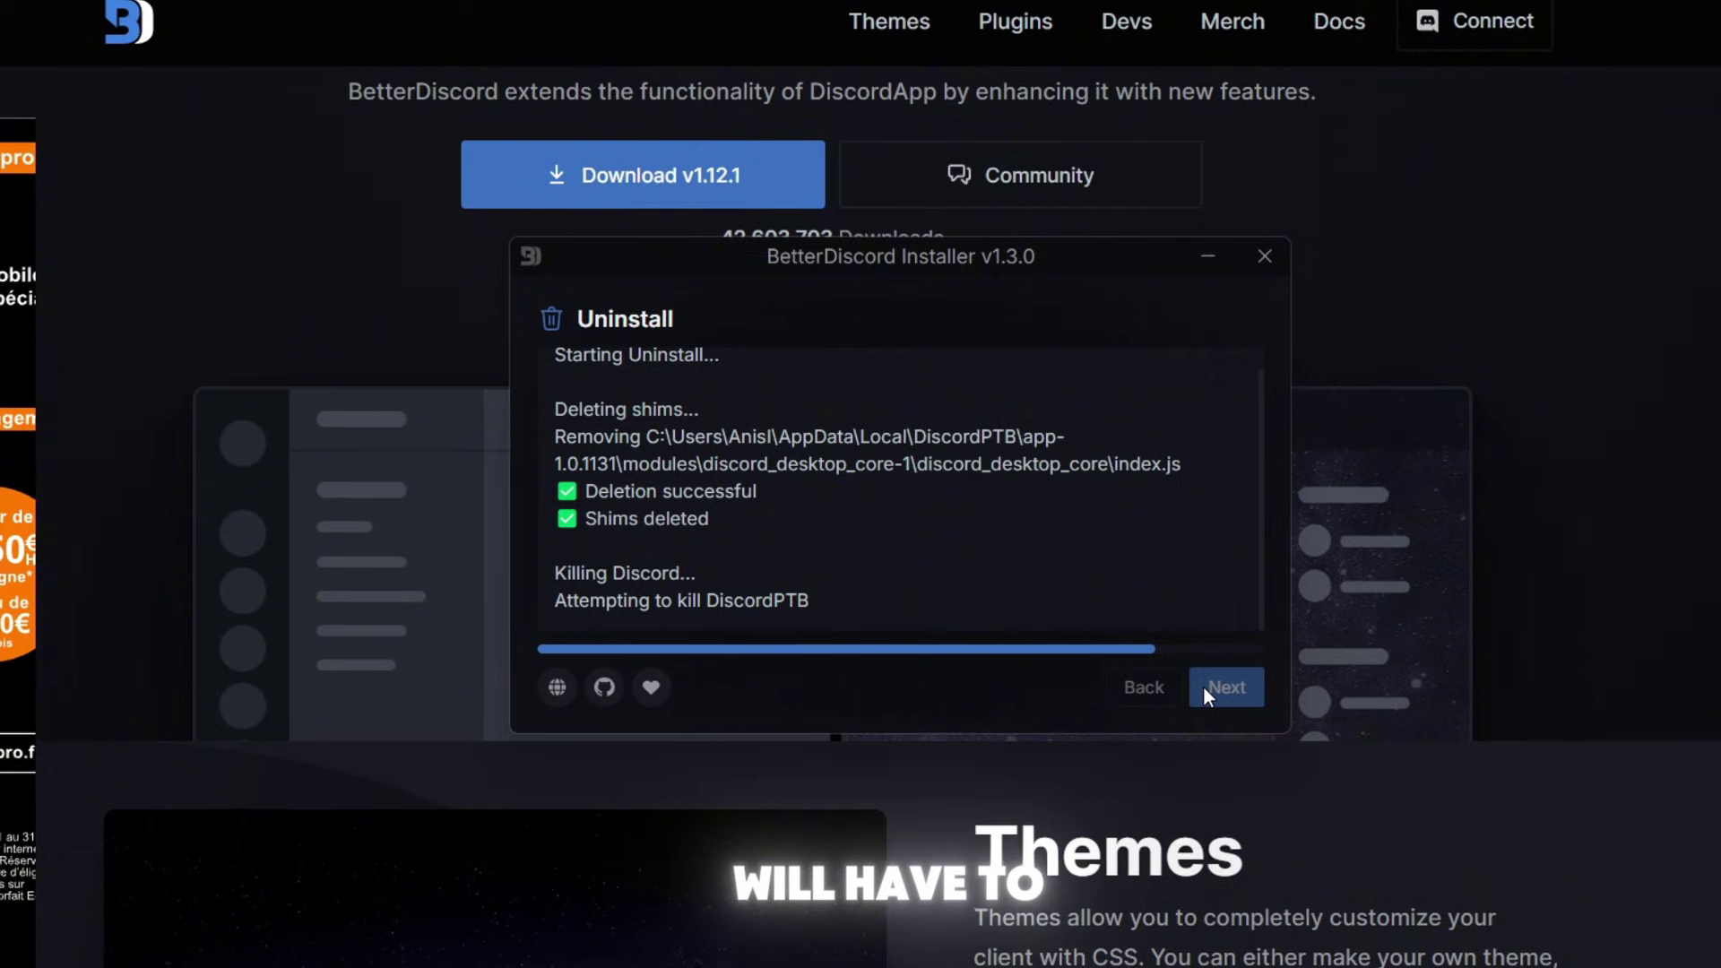